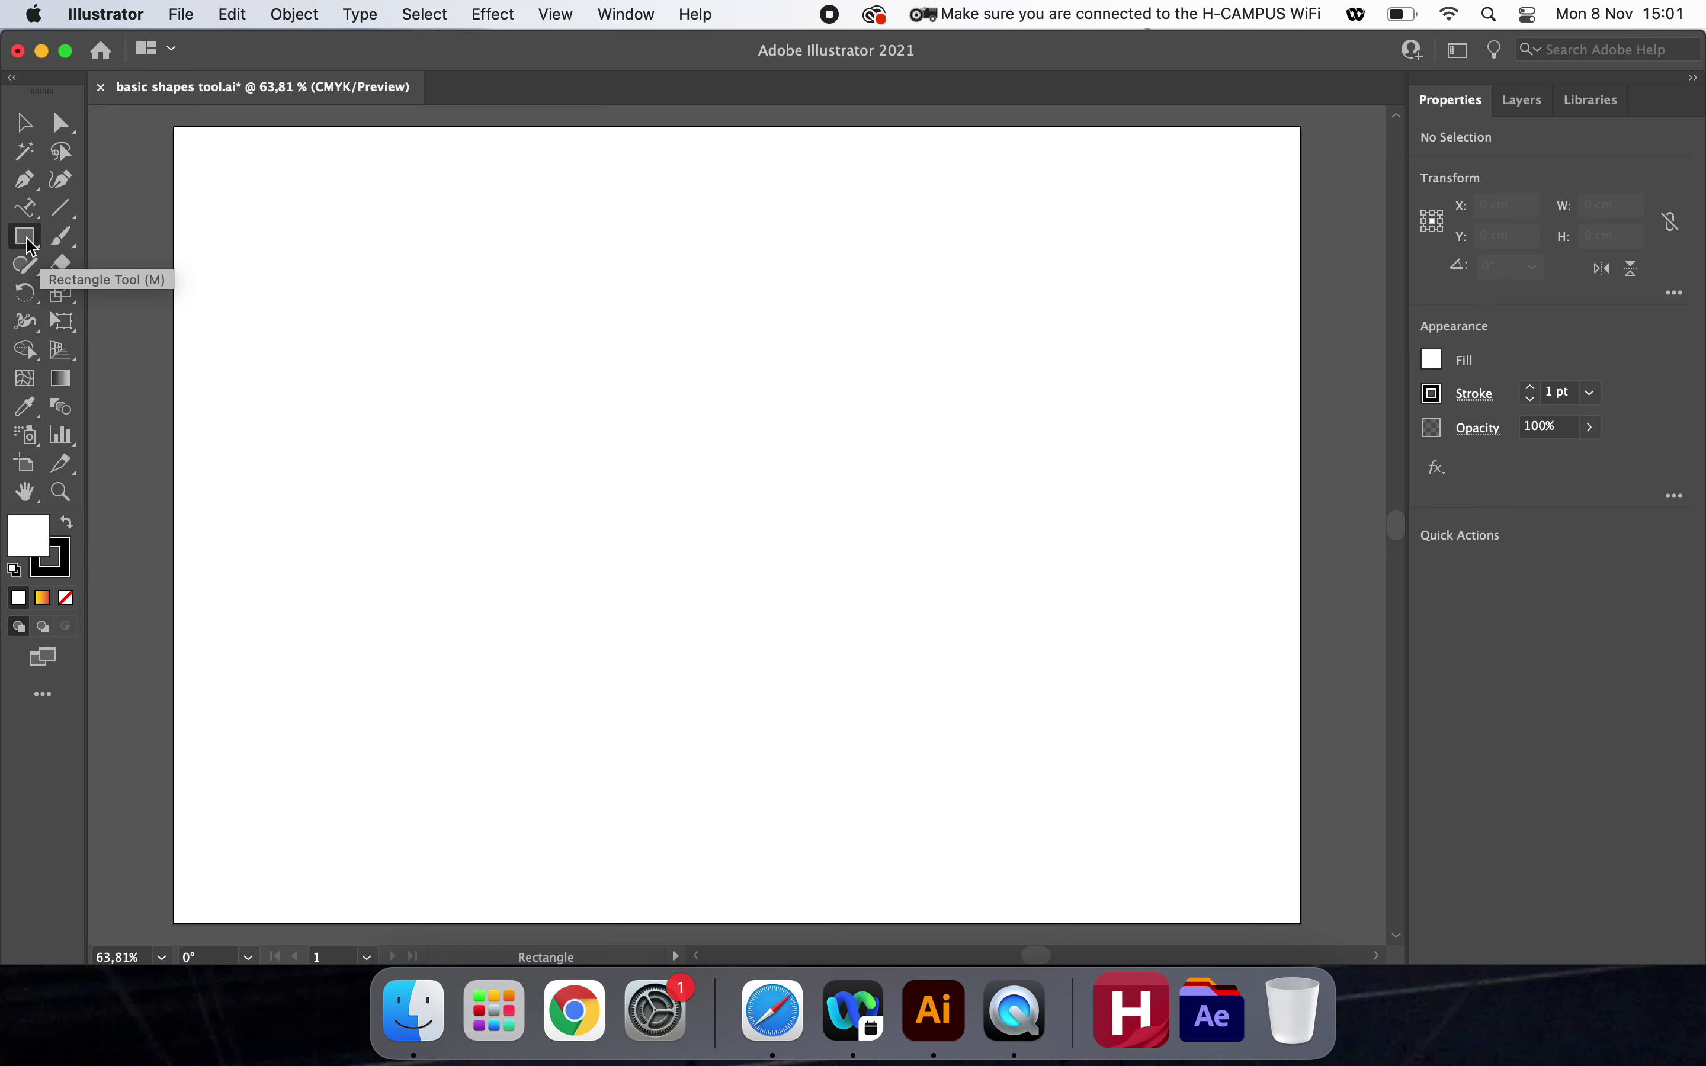
# Draw a rectangle about 4.4 by 2.4 cm near the artboard's upper-left corner with the Rectangle tool and deselect it.
pyautogui.click(26, 237)
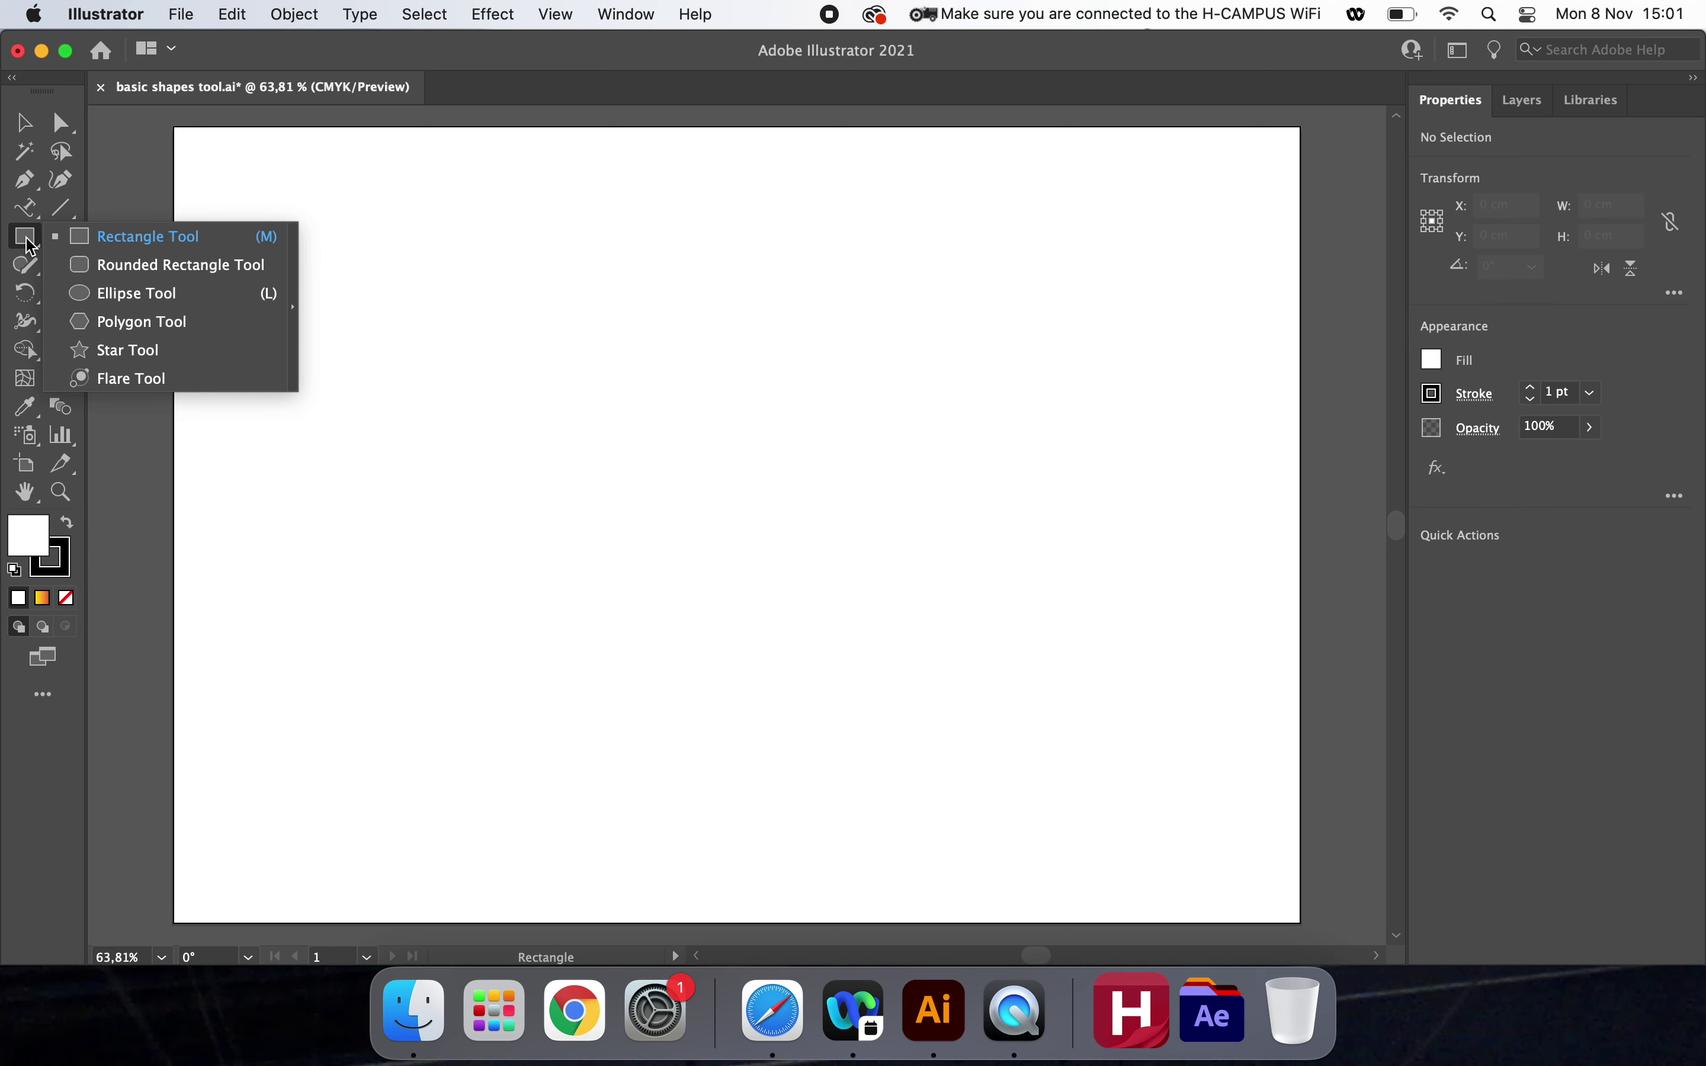
pyautogui.click(160, 241)
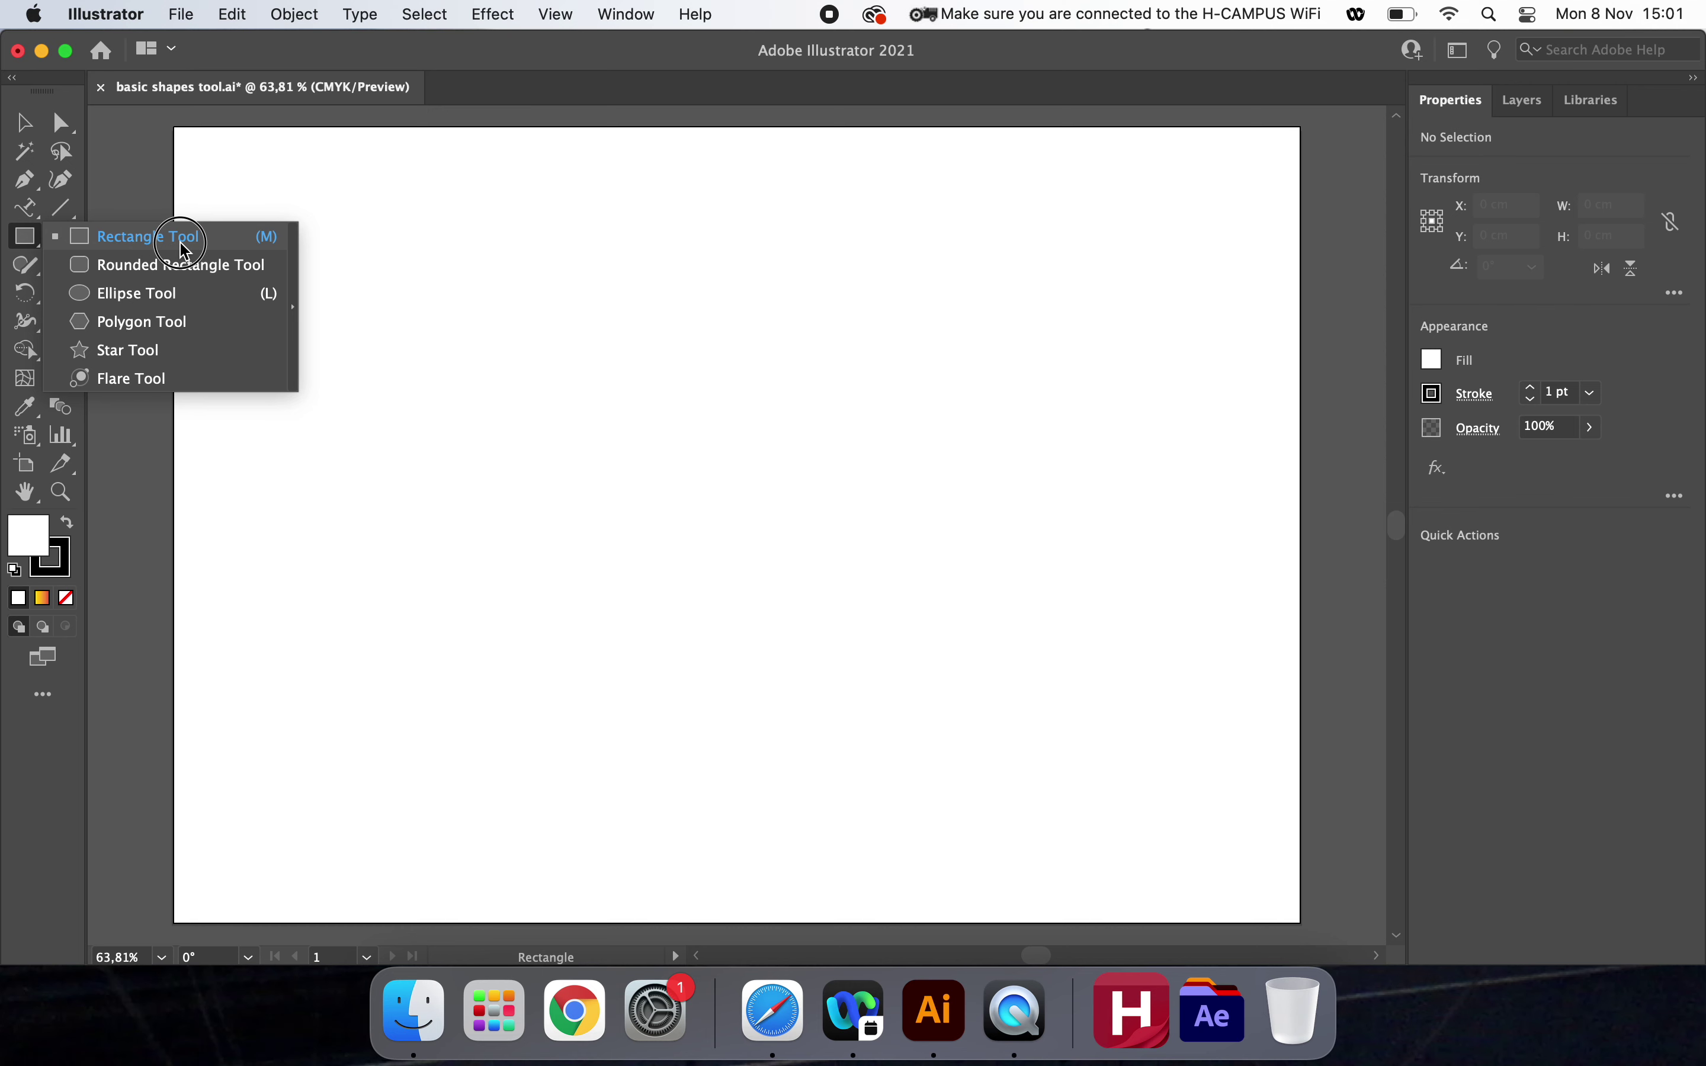
pyautogui.click(182, 244)
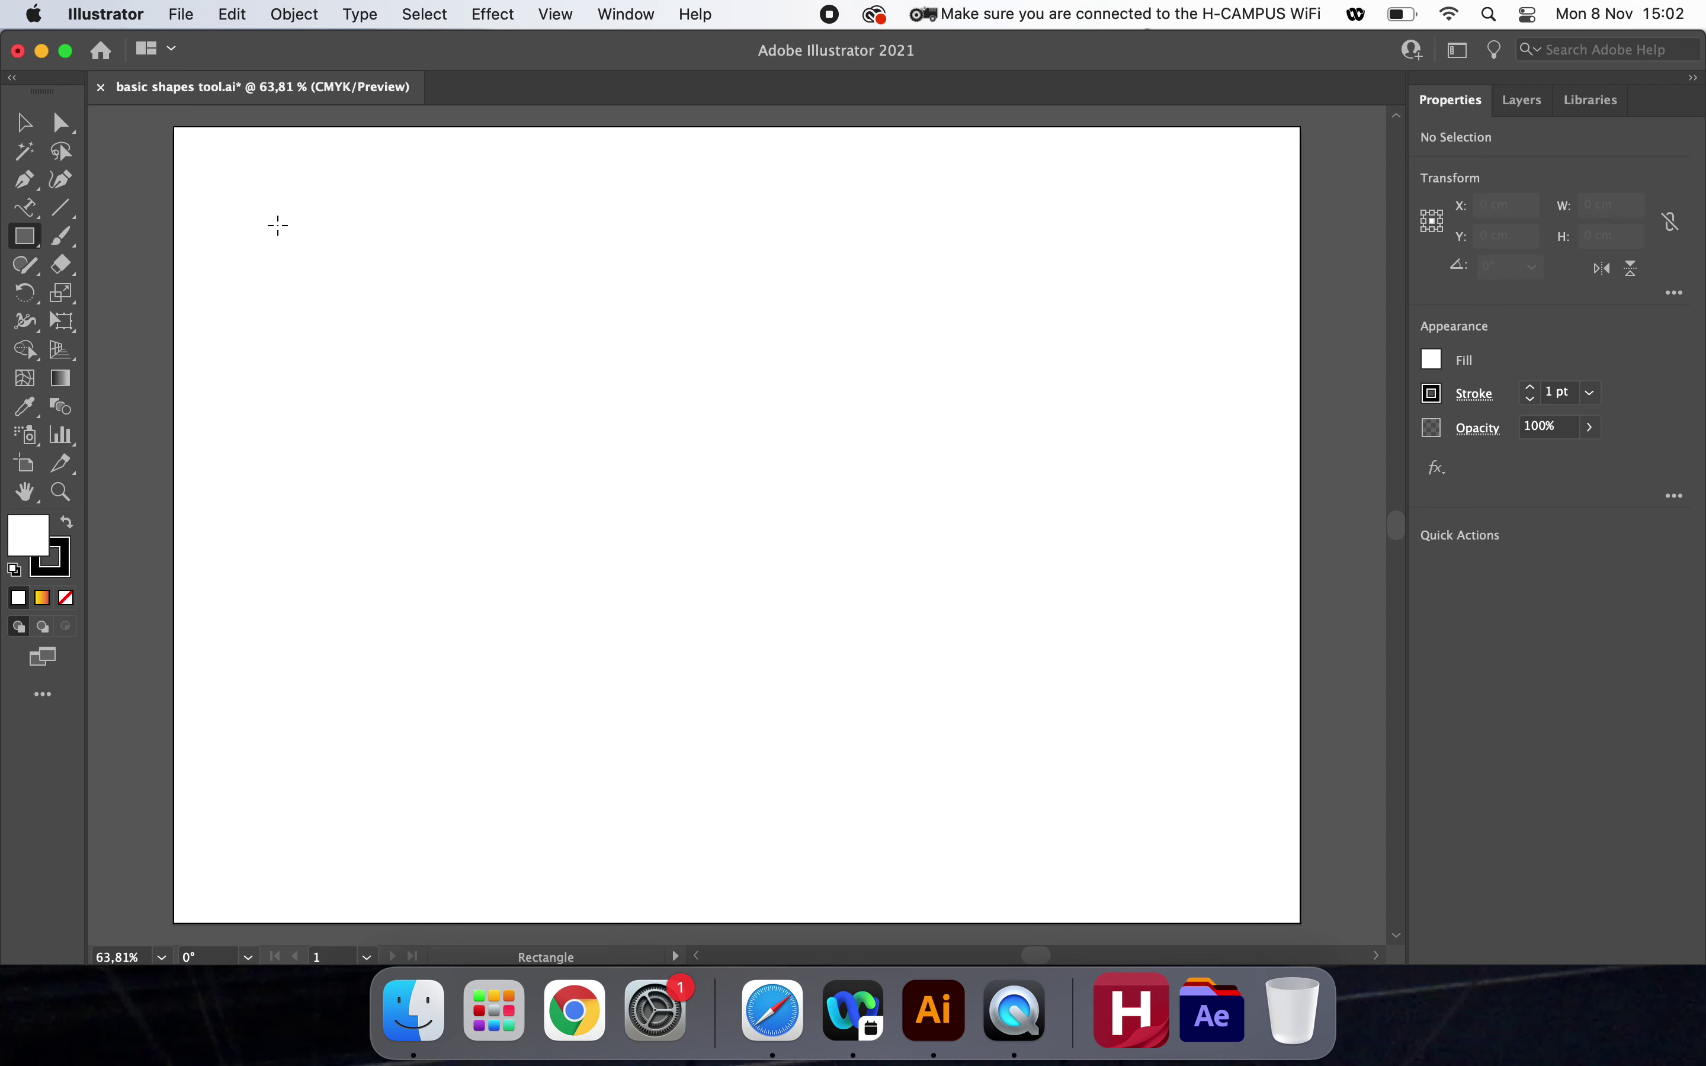
pyautogui.moveTo(279, 225); pyautogui.dragTo(446, 315)
pyautogui.click(25, 122)
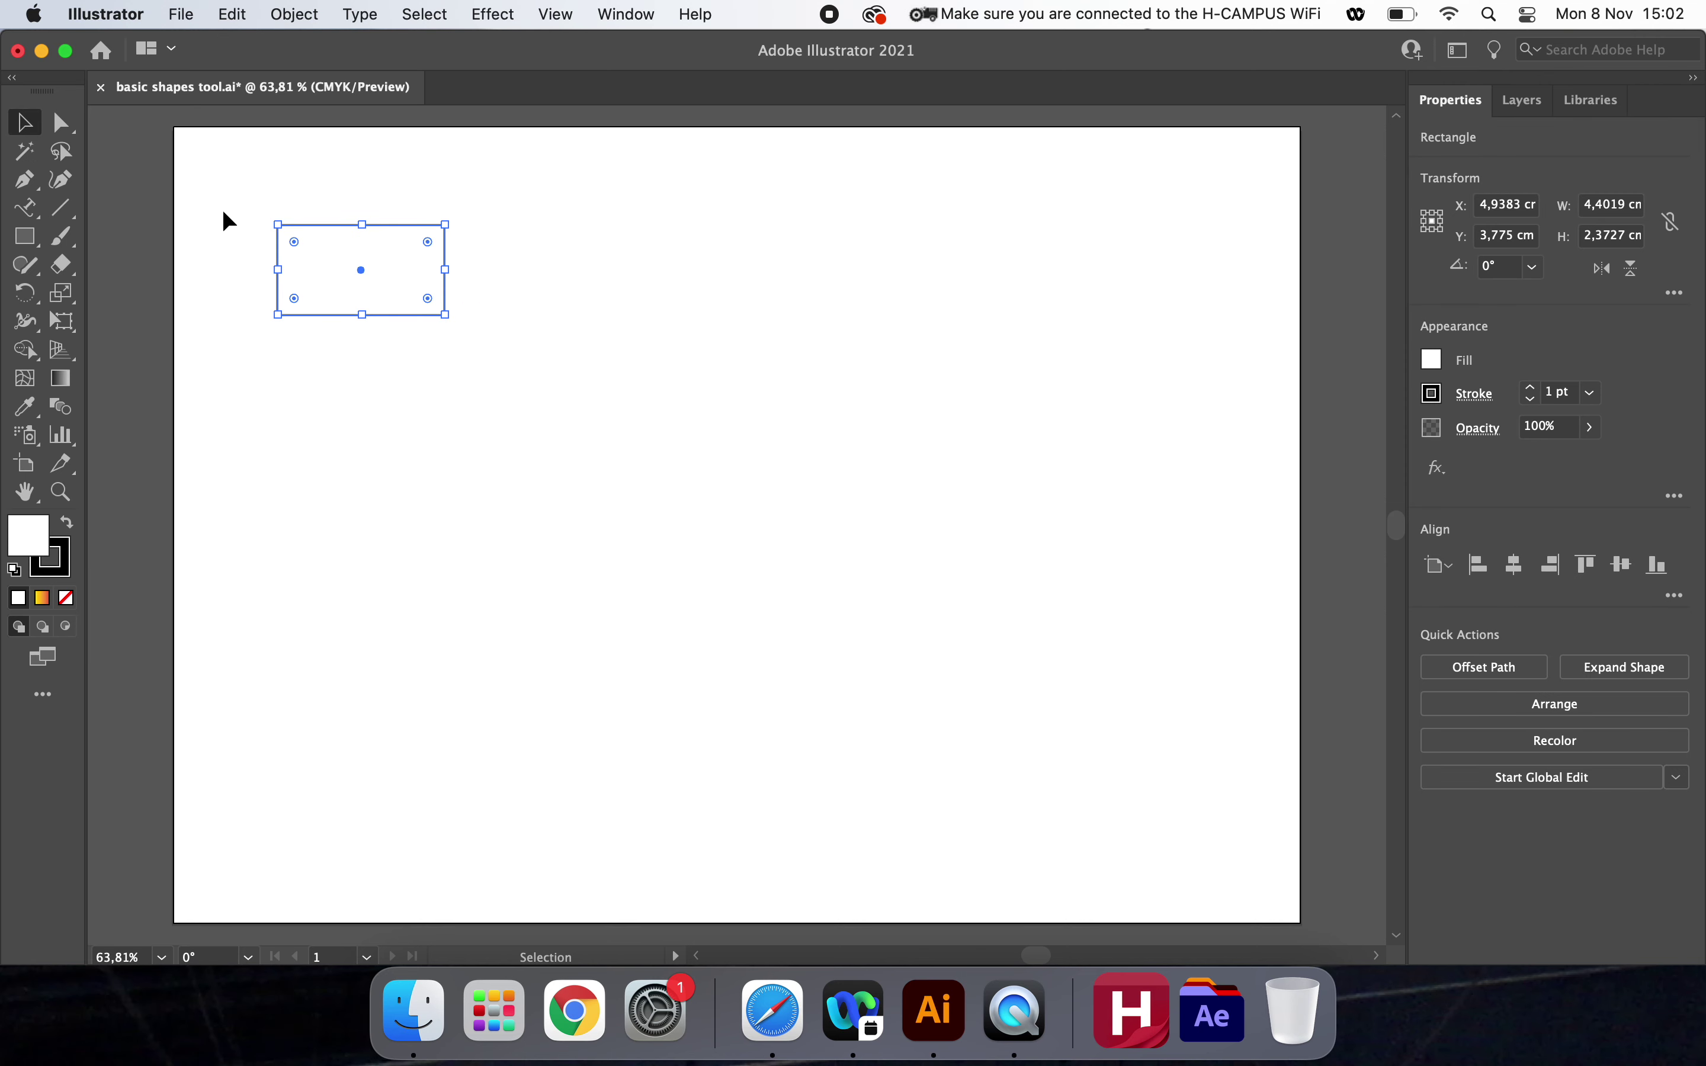
pyautogui.click(224, 213)
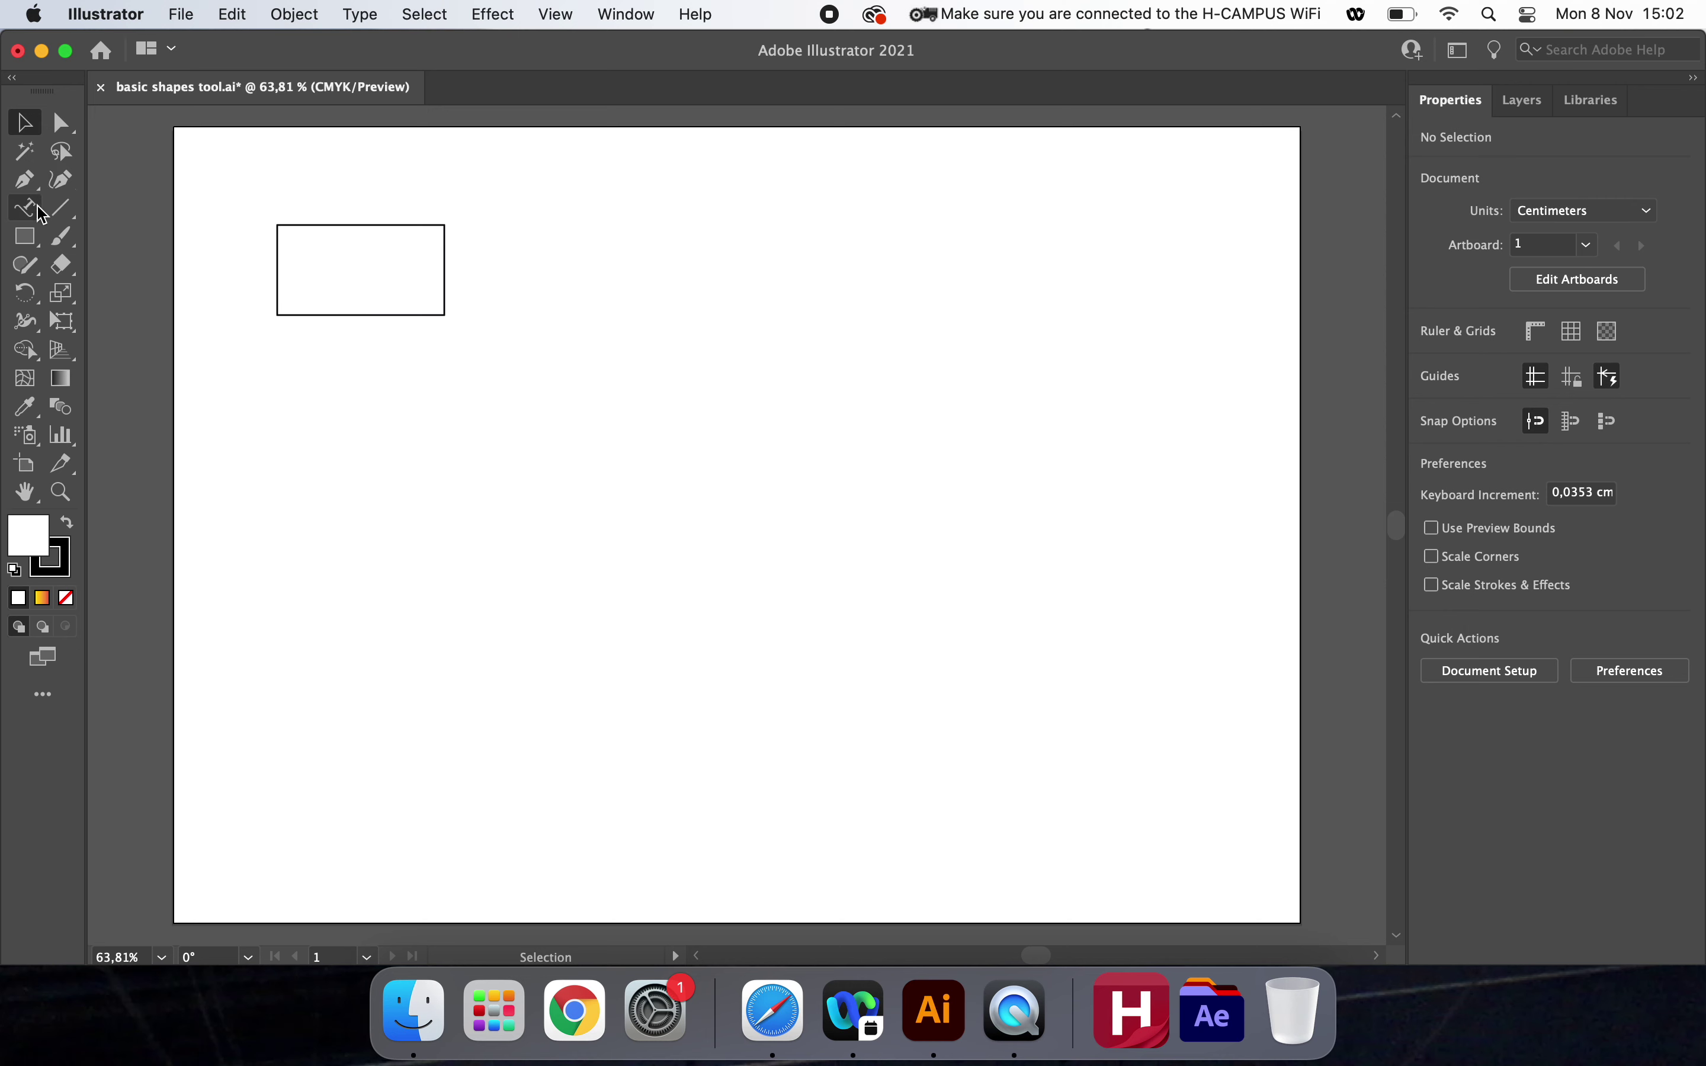
# Create a rectangle exactly 5 cm wide and 3 cm high beside the first rectangle, then deselect it.
pyautogui.click(25, 237)
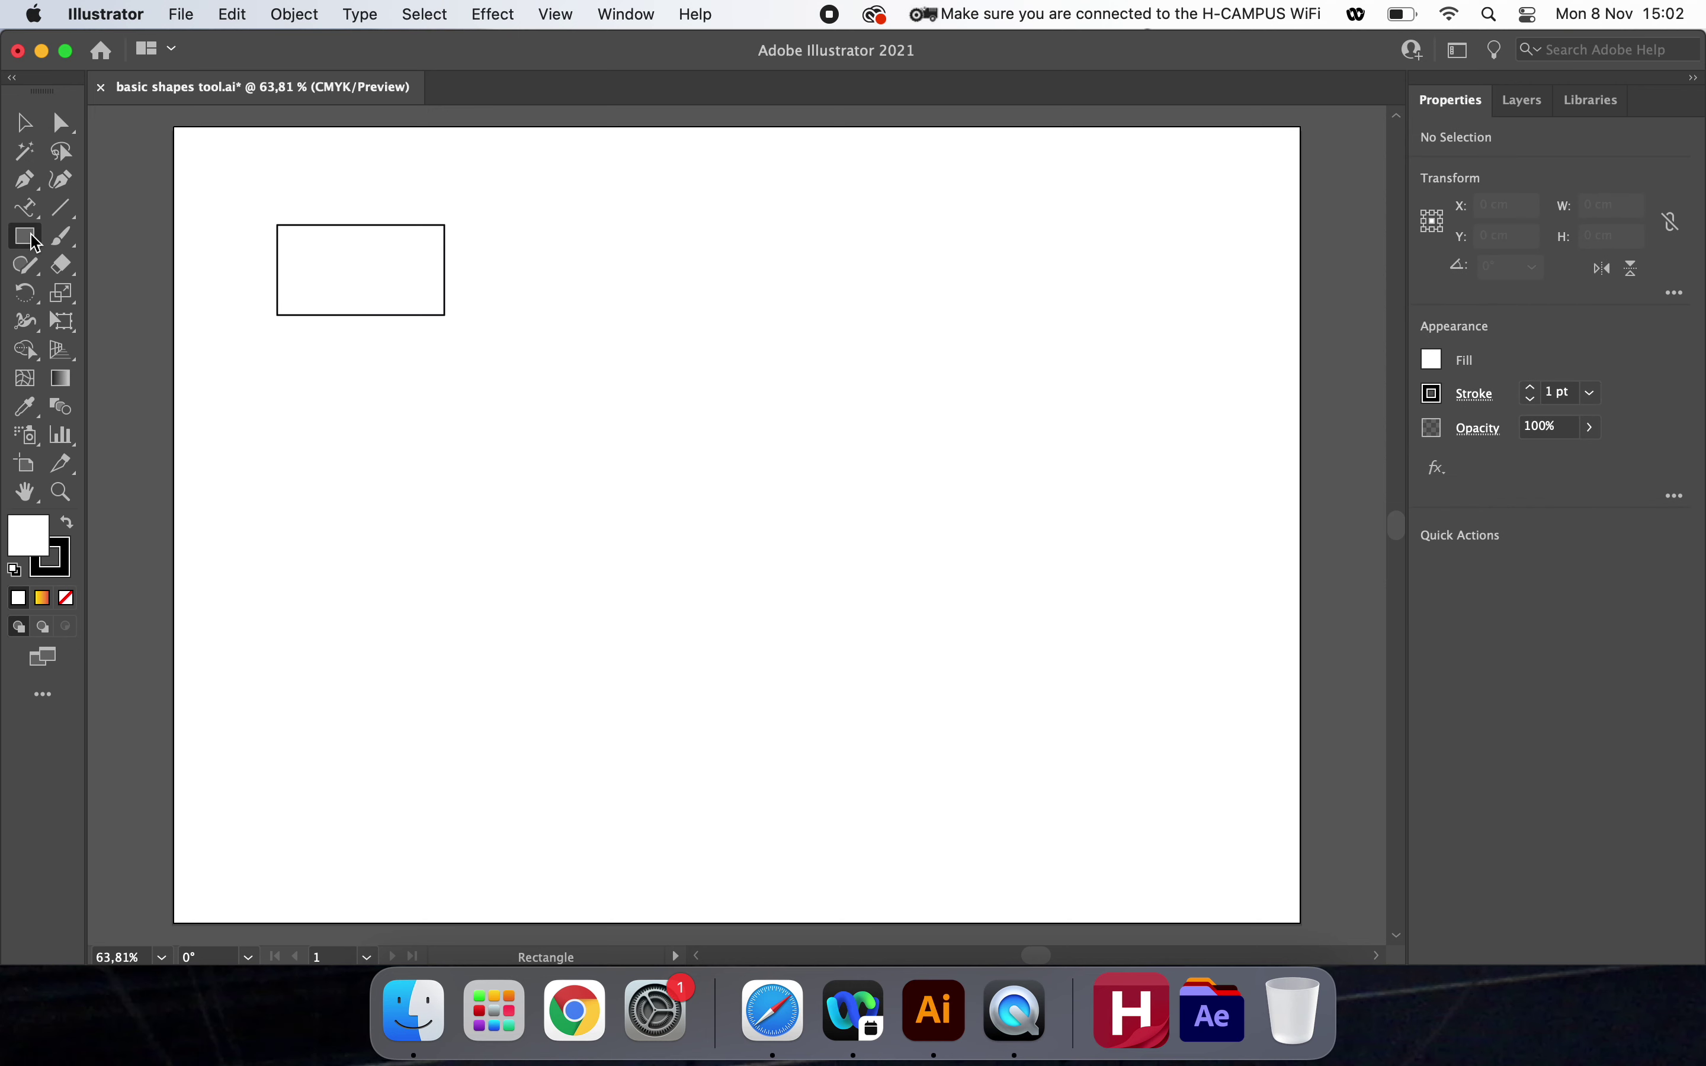
pyautogui.click(619, 235)
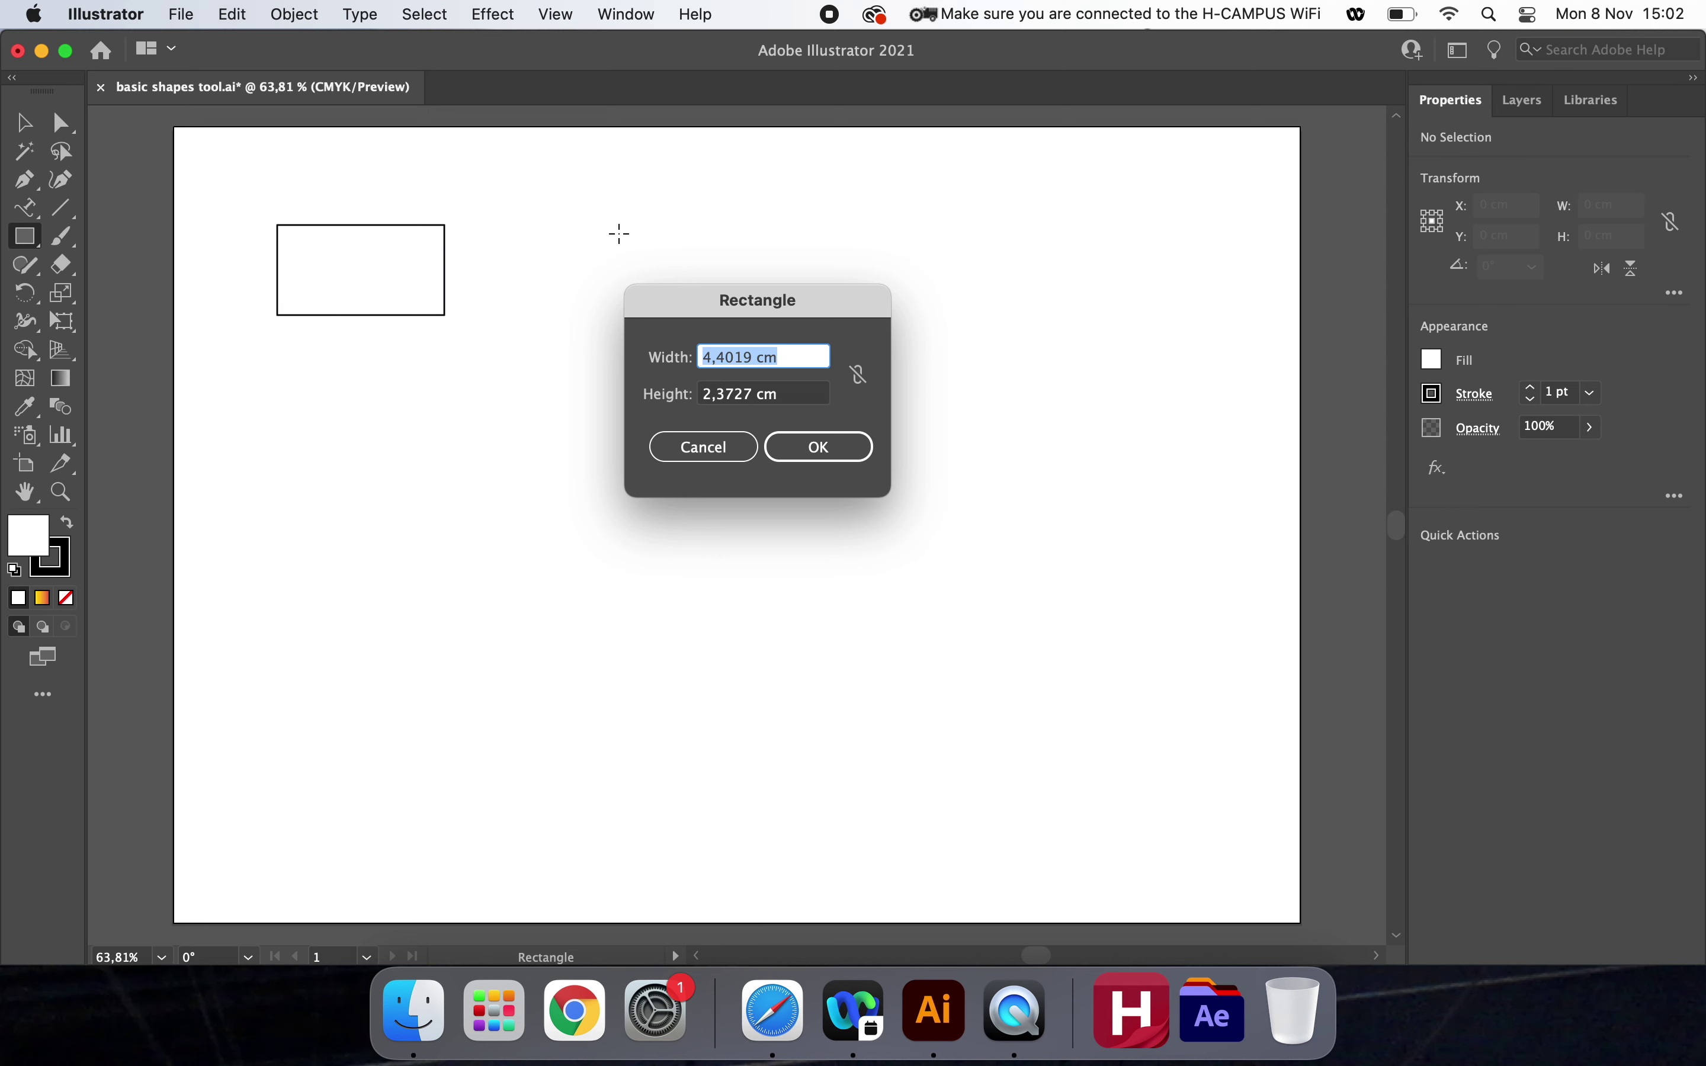
pyautogui.click(753, 358)
pyautogui.moveTo(753, 358); pyautogui.dragTo(701, 358)
pyautogui.write('5')
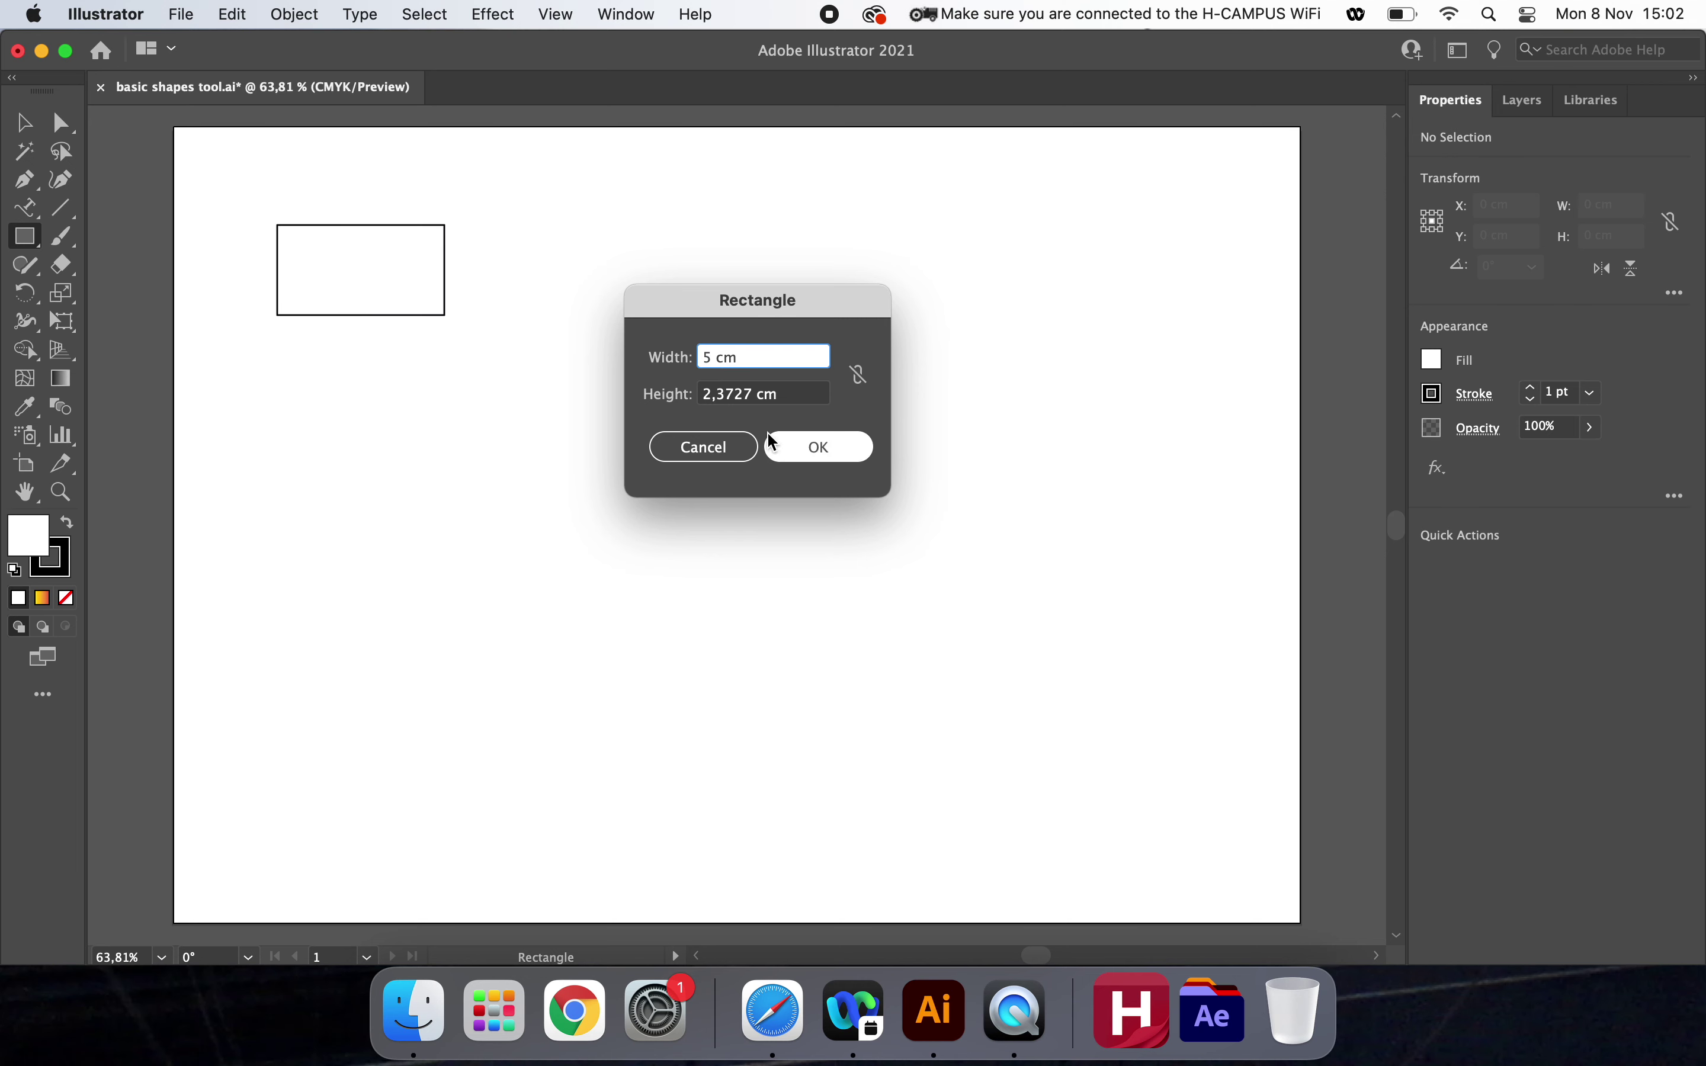
pyautogui.moveTo(752, 393); pyautogui.dragTo(654, 397)
pyautogui.write('3')
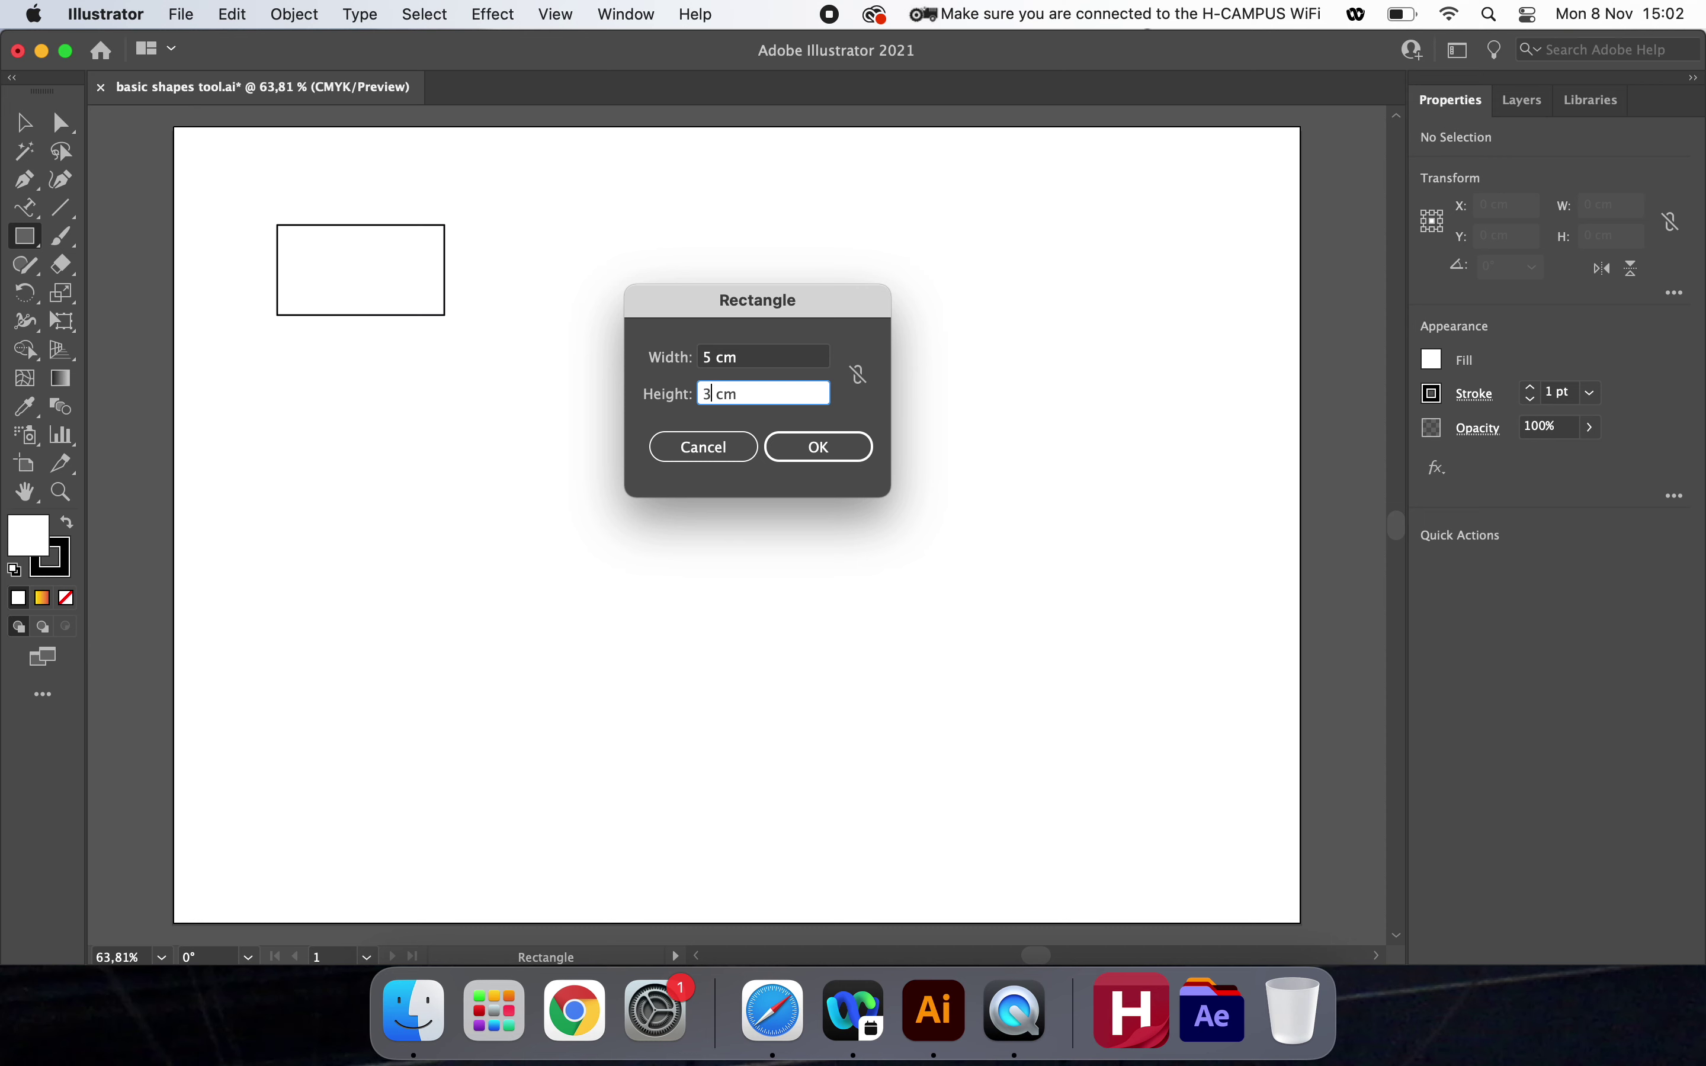
pyautogui.click(824, 443)
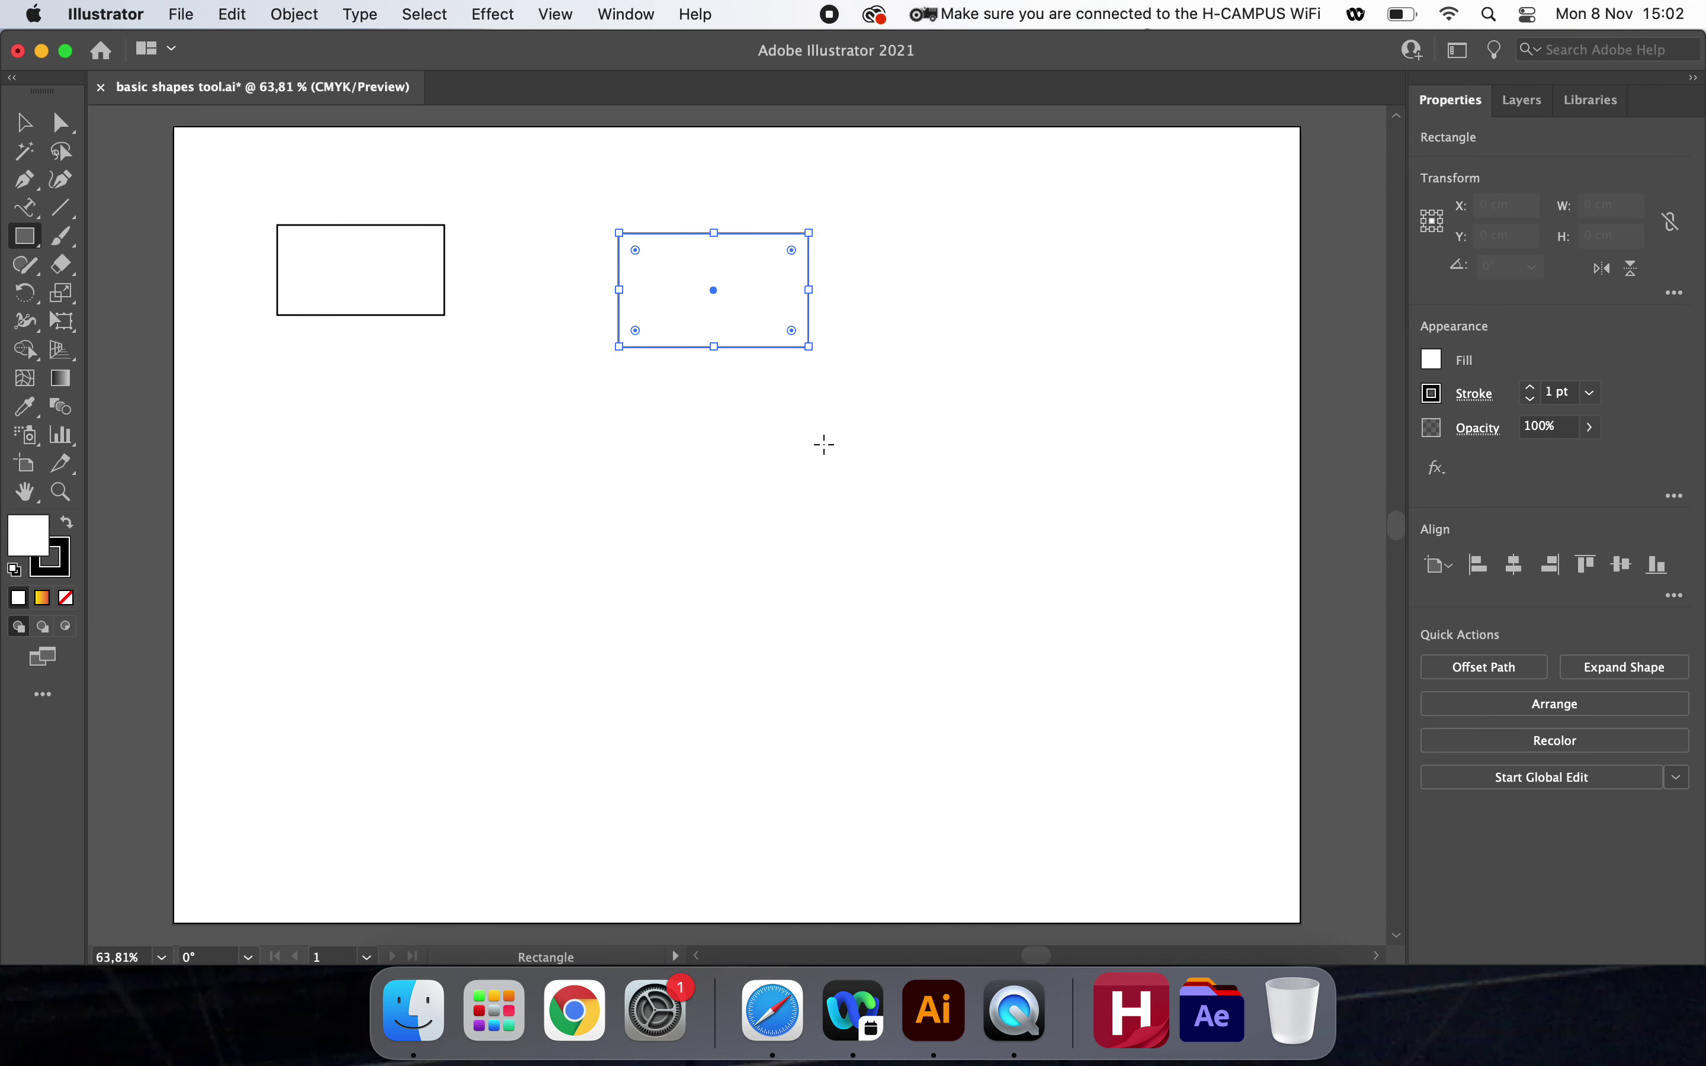
pyautogui.click(23, 124)
pyautogui.click(522, 267)
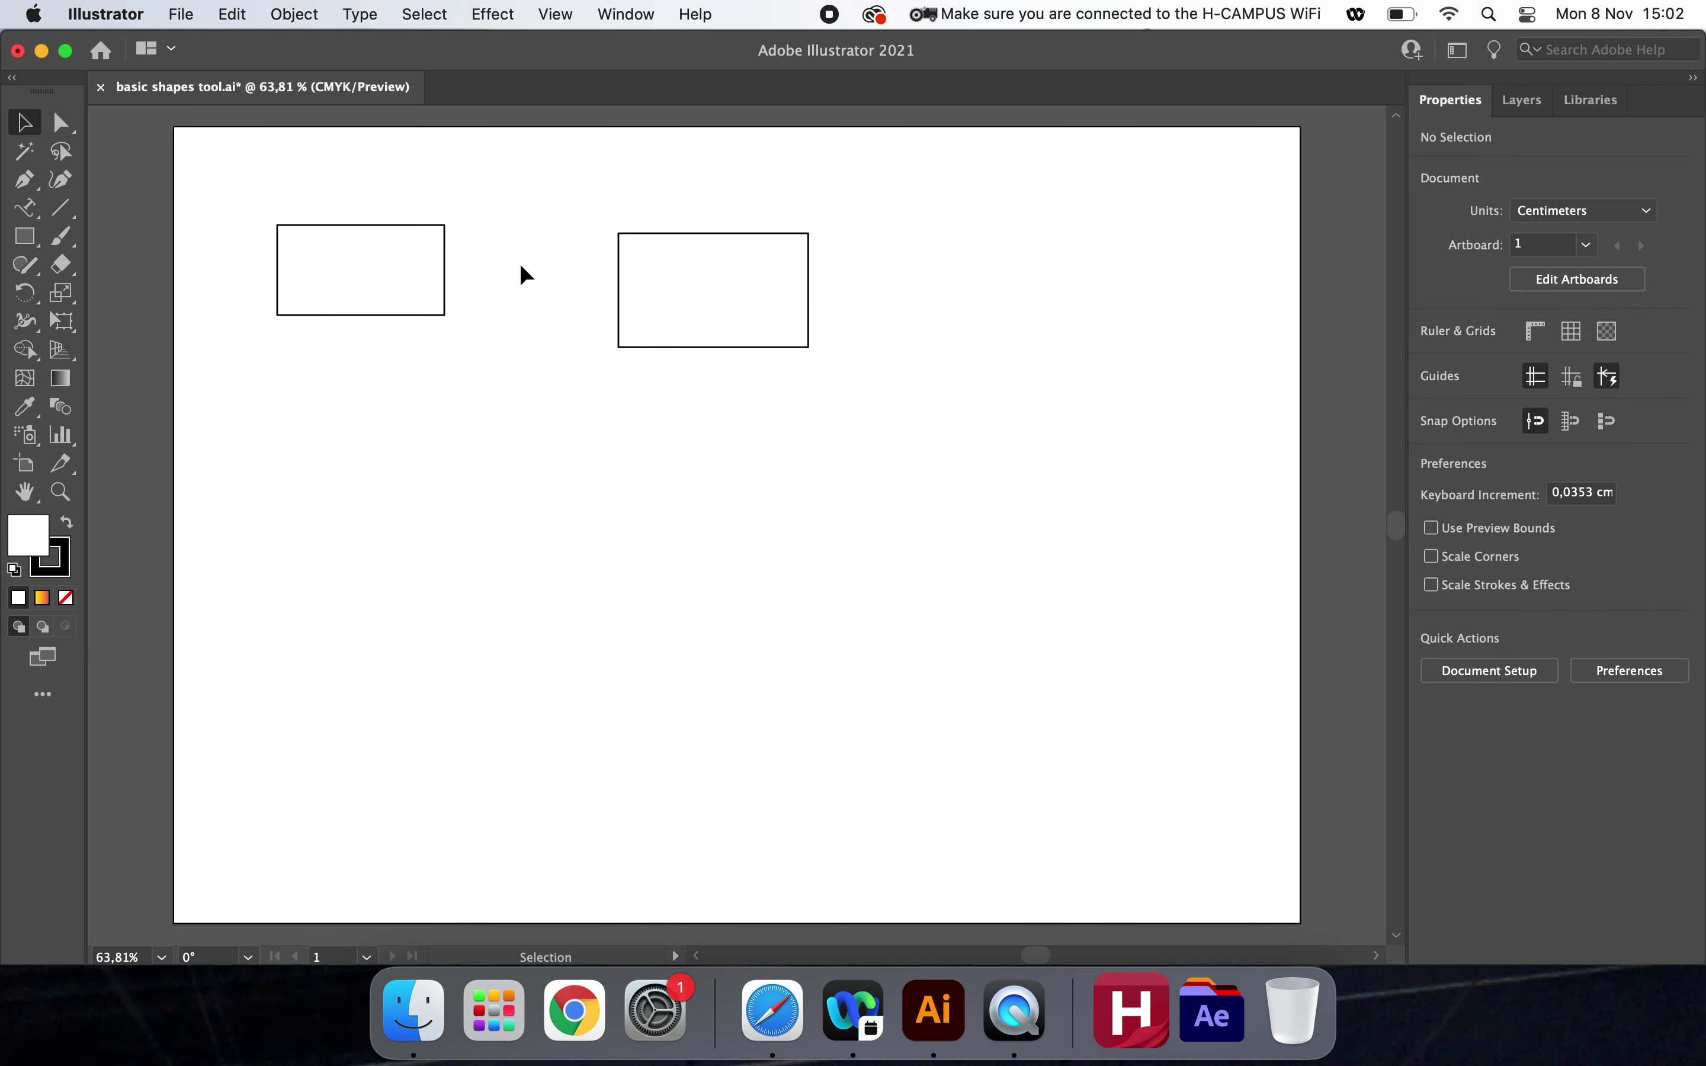
pyautogui.doubleClick(642, 232)
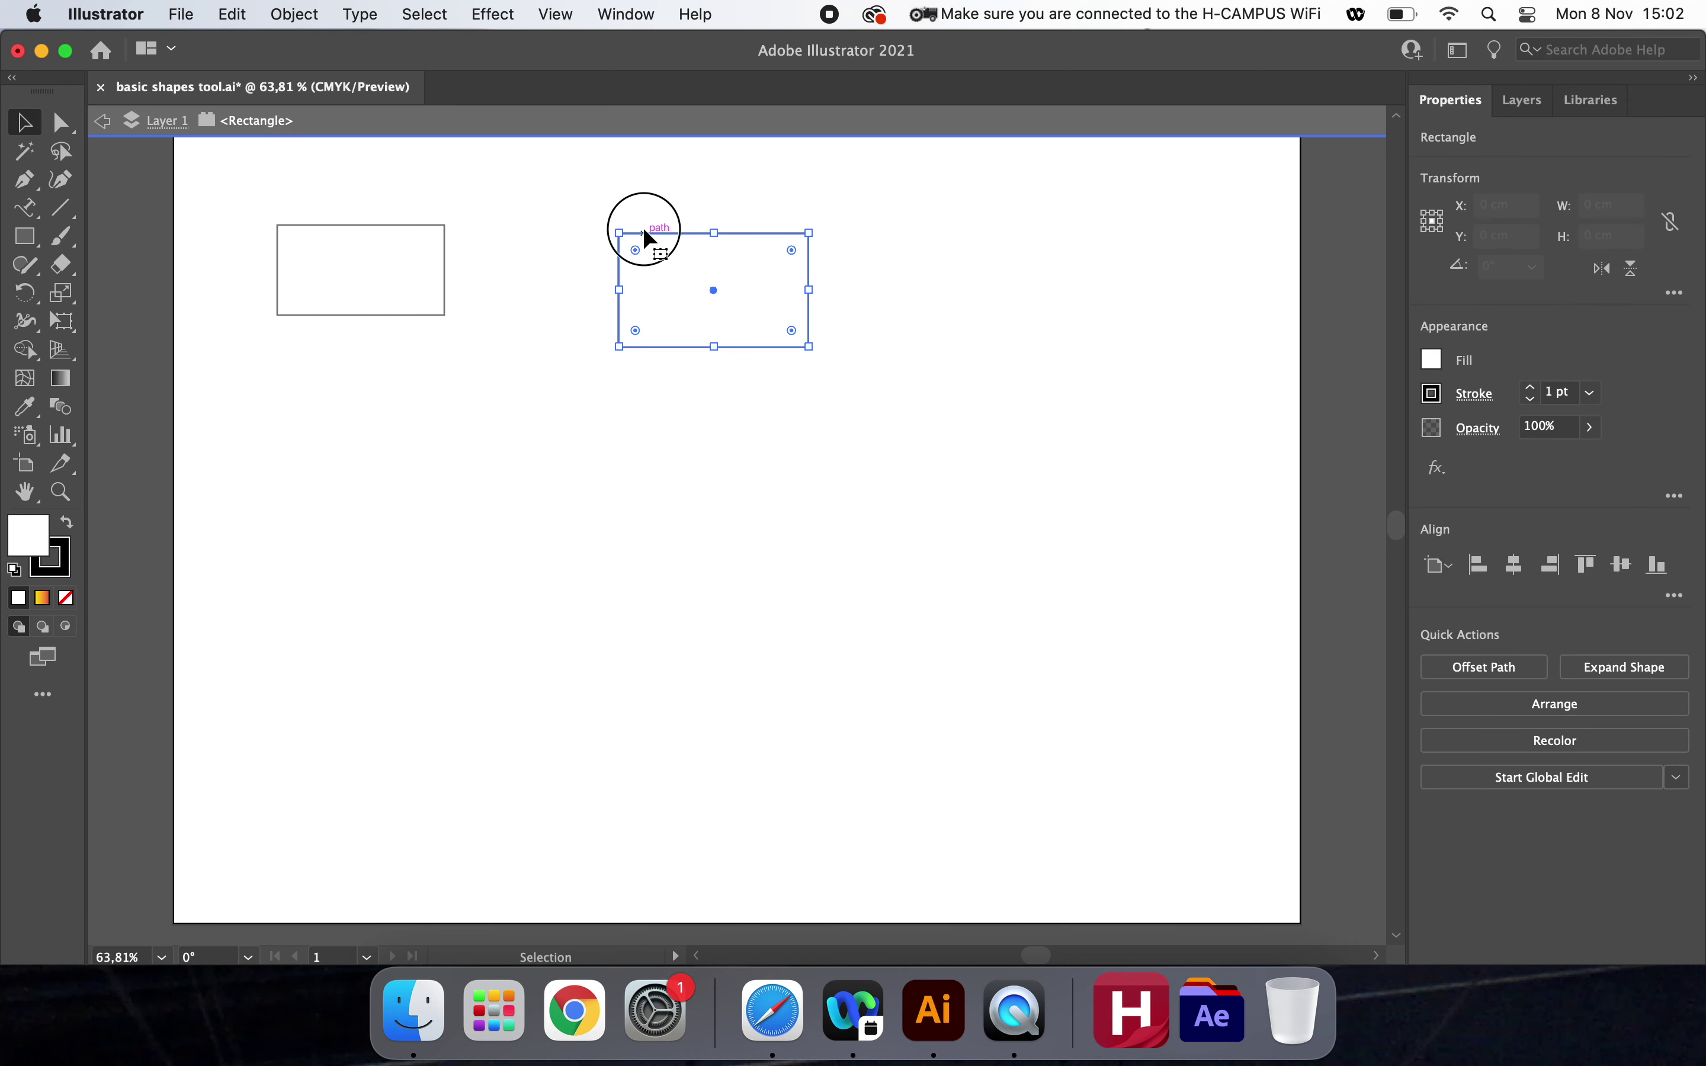
pyautogui.click(650, 212)
pyautogui.click(104, 121)
pyautogui.click(106, 123)
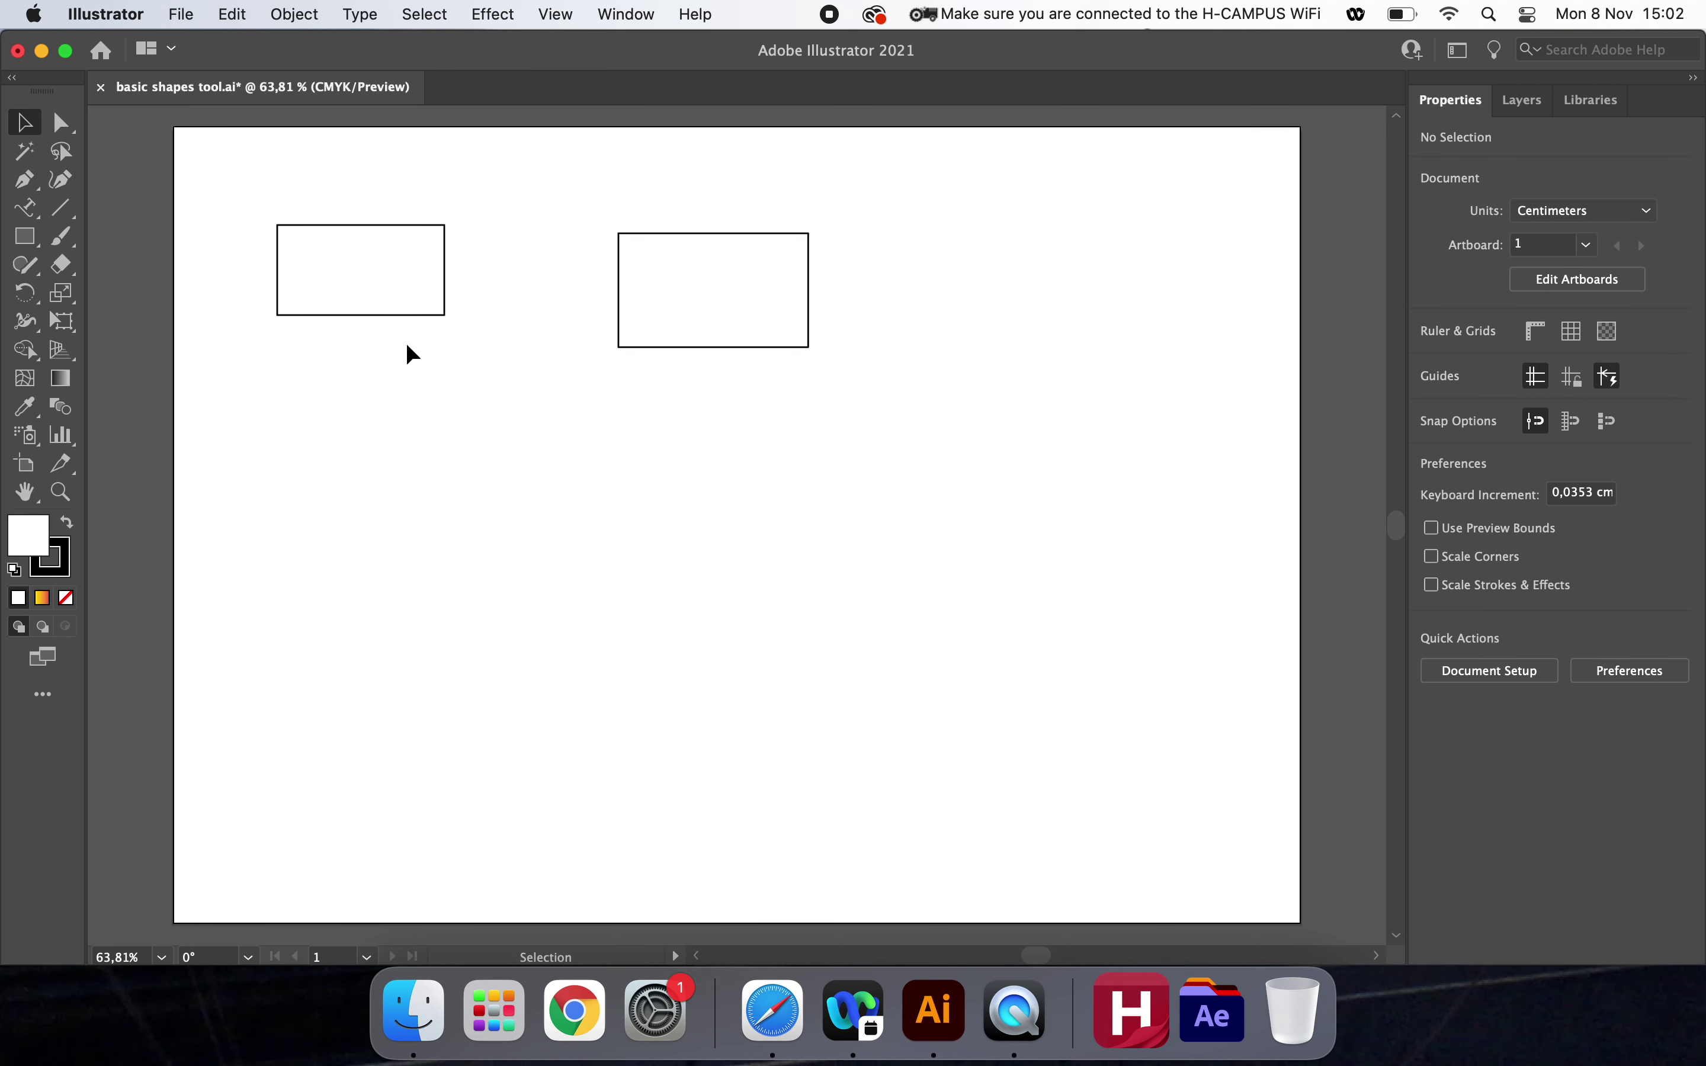
# Draw a rounded rectangle about 4.4 by 2.7 cm below the first rectangle and deselect it.
pyautogui.click(23, 241)
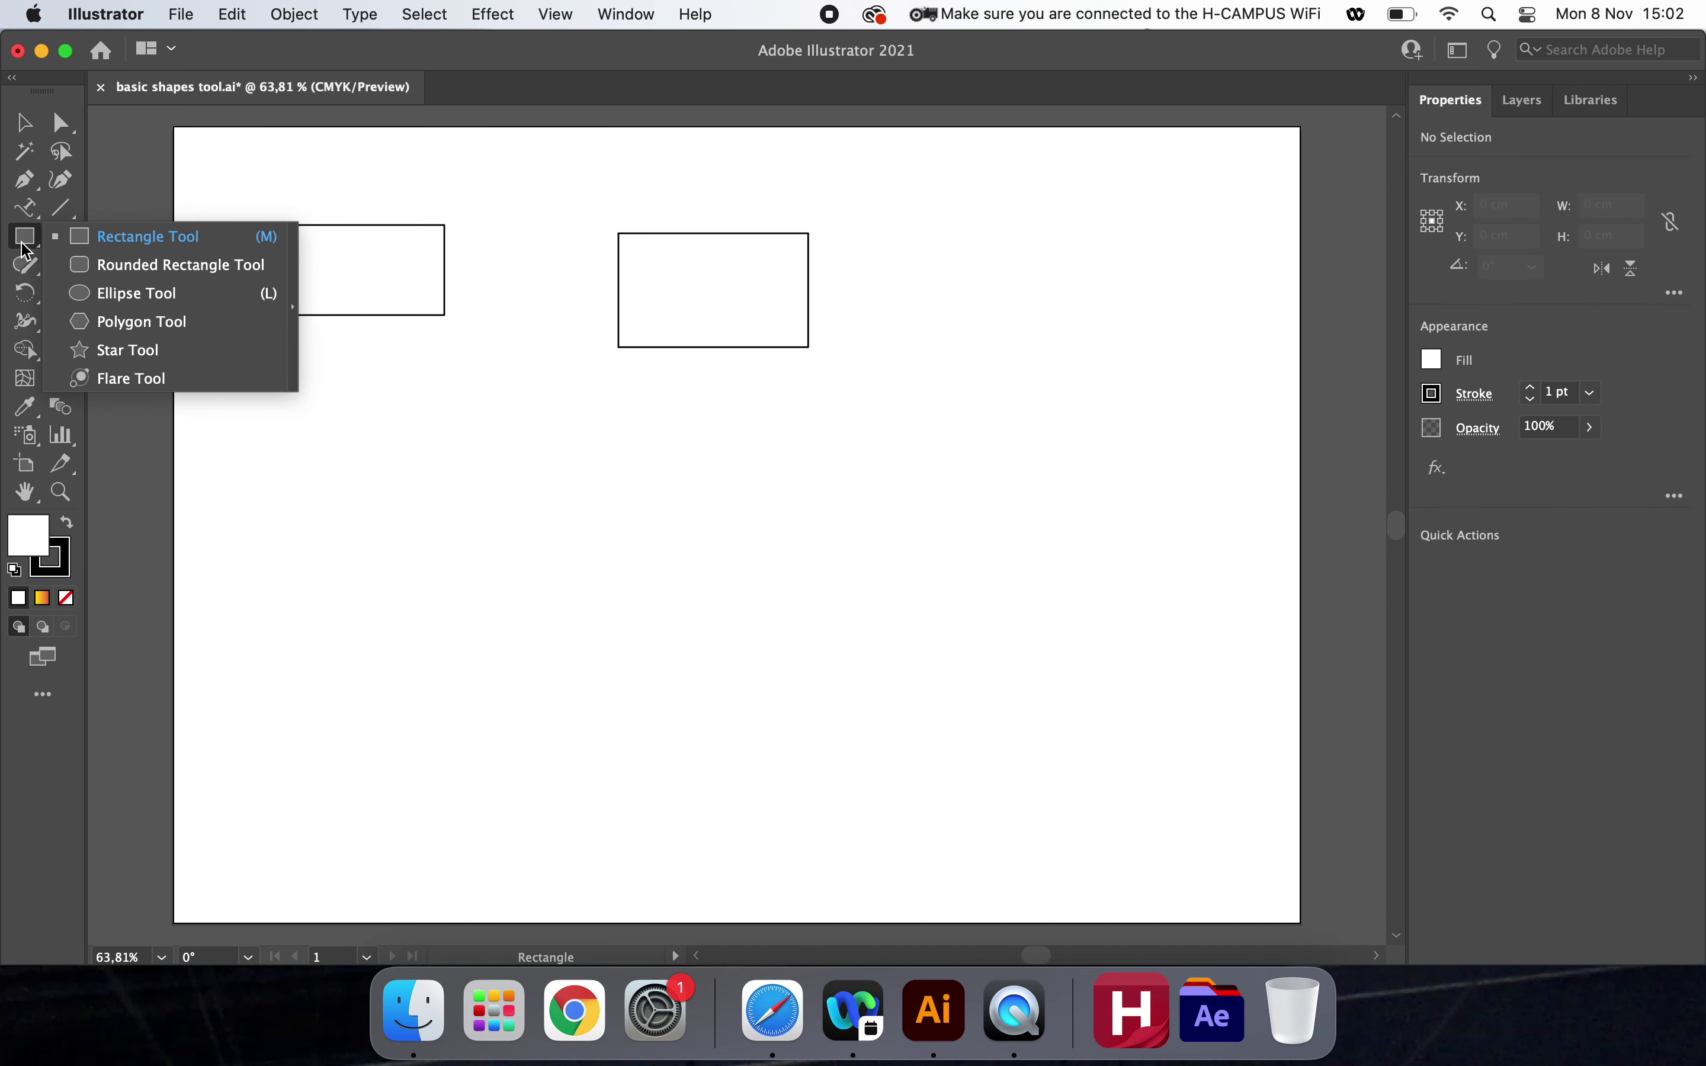
pyautogui.click(138, 267)
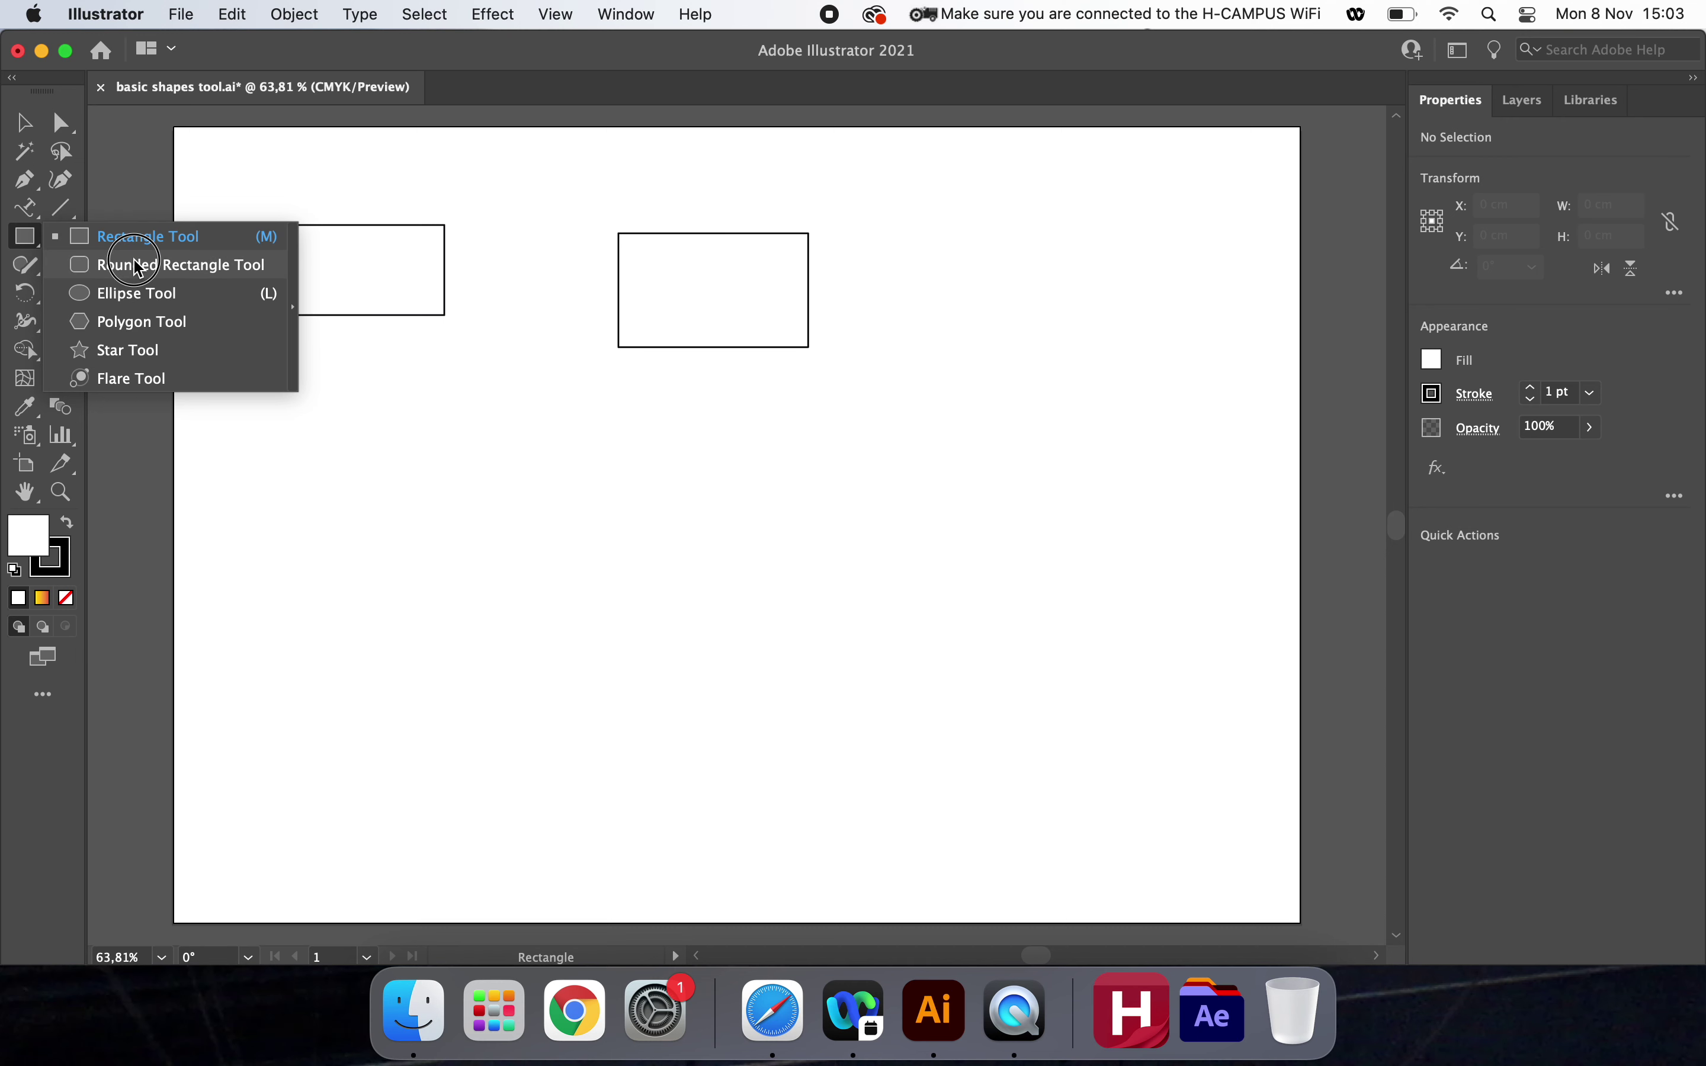
pyautogui.click(138, 267)
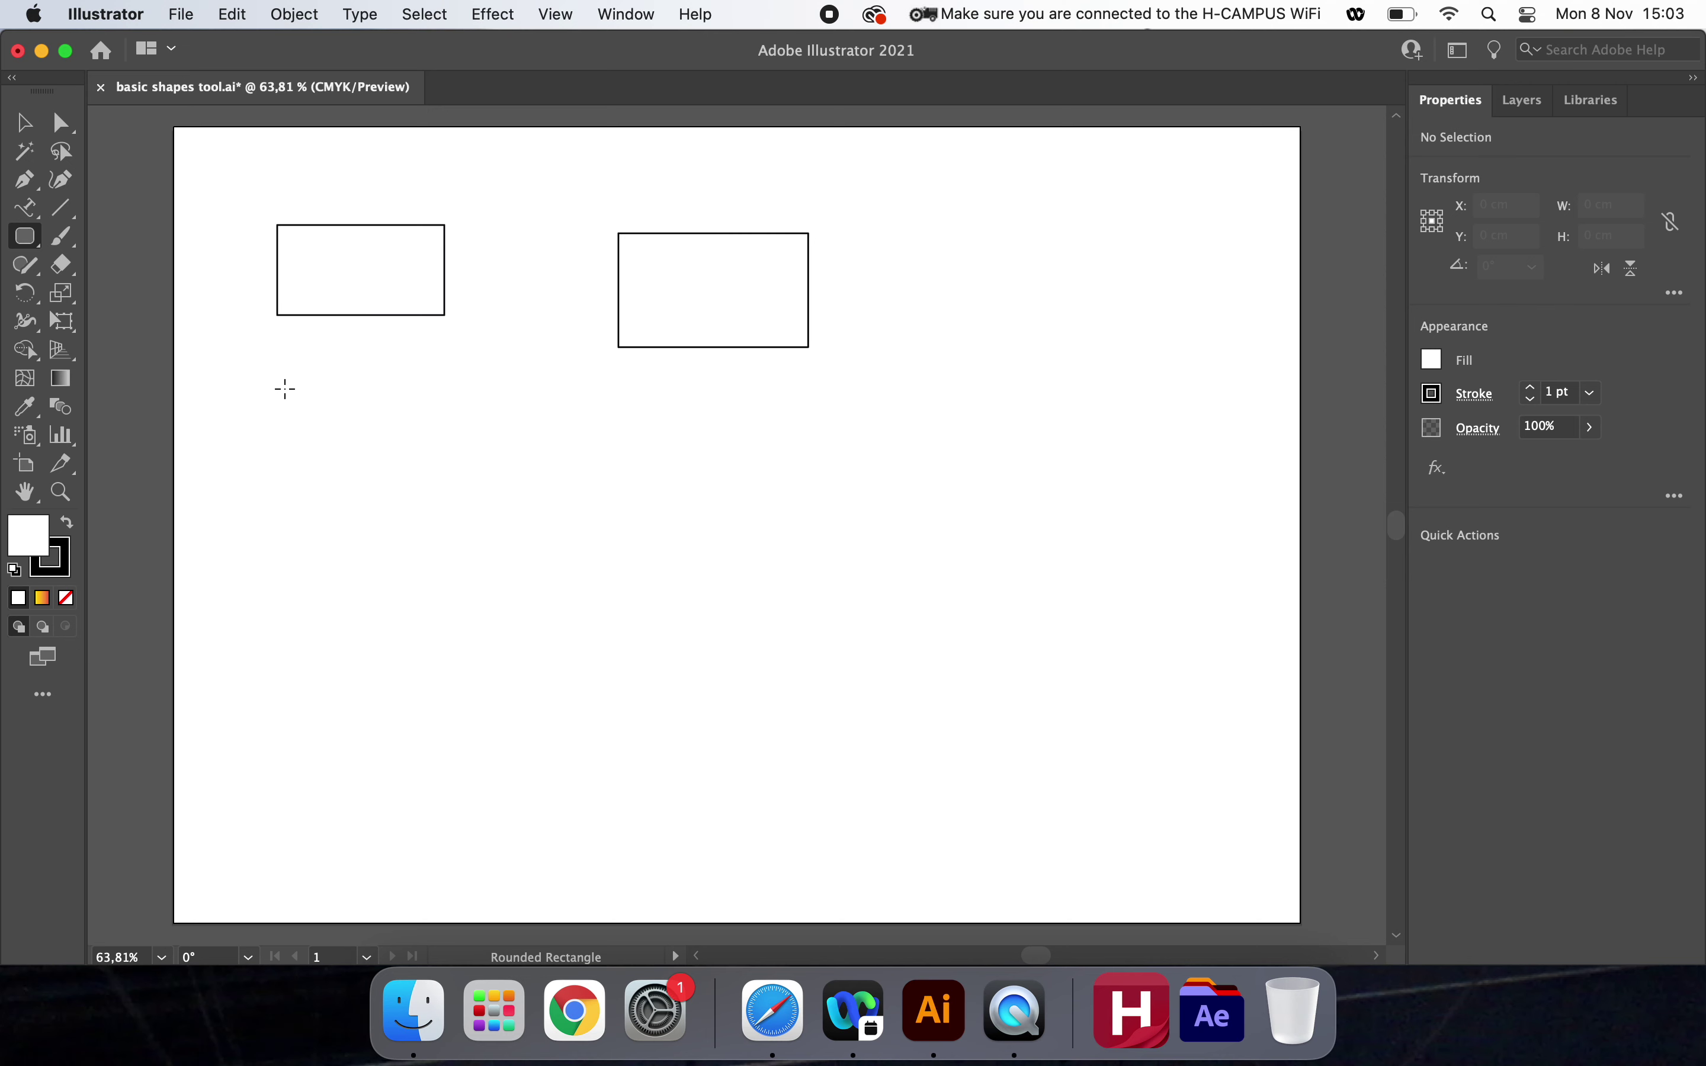
pyautogui.moveTo(286, 389); pyautogui.dragTo(452, 490)
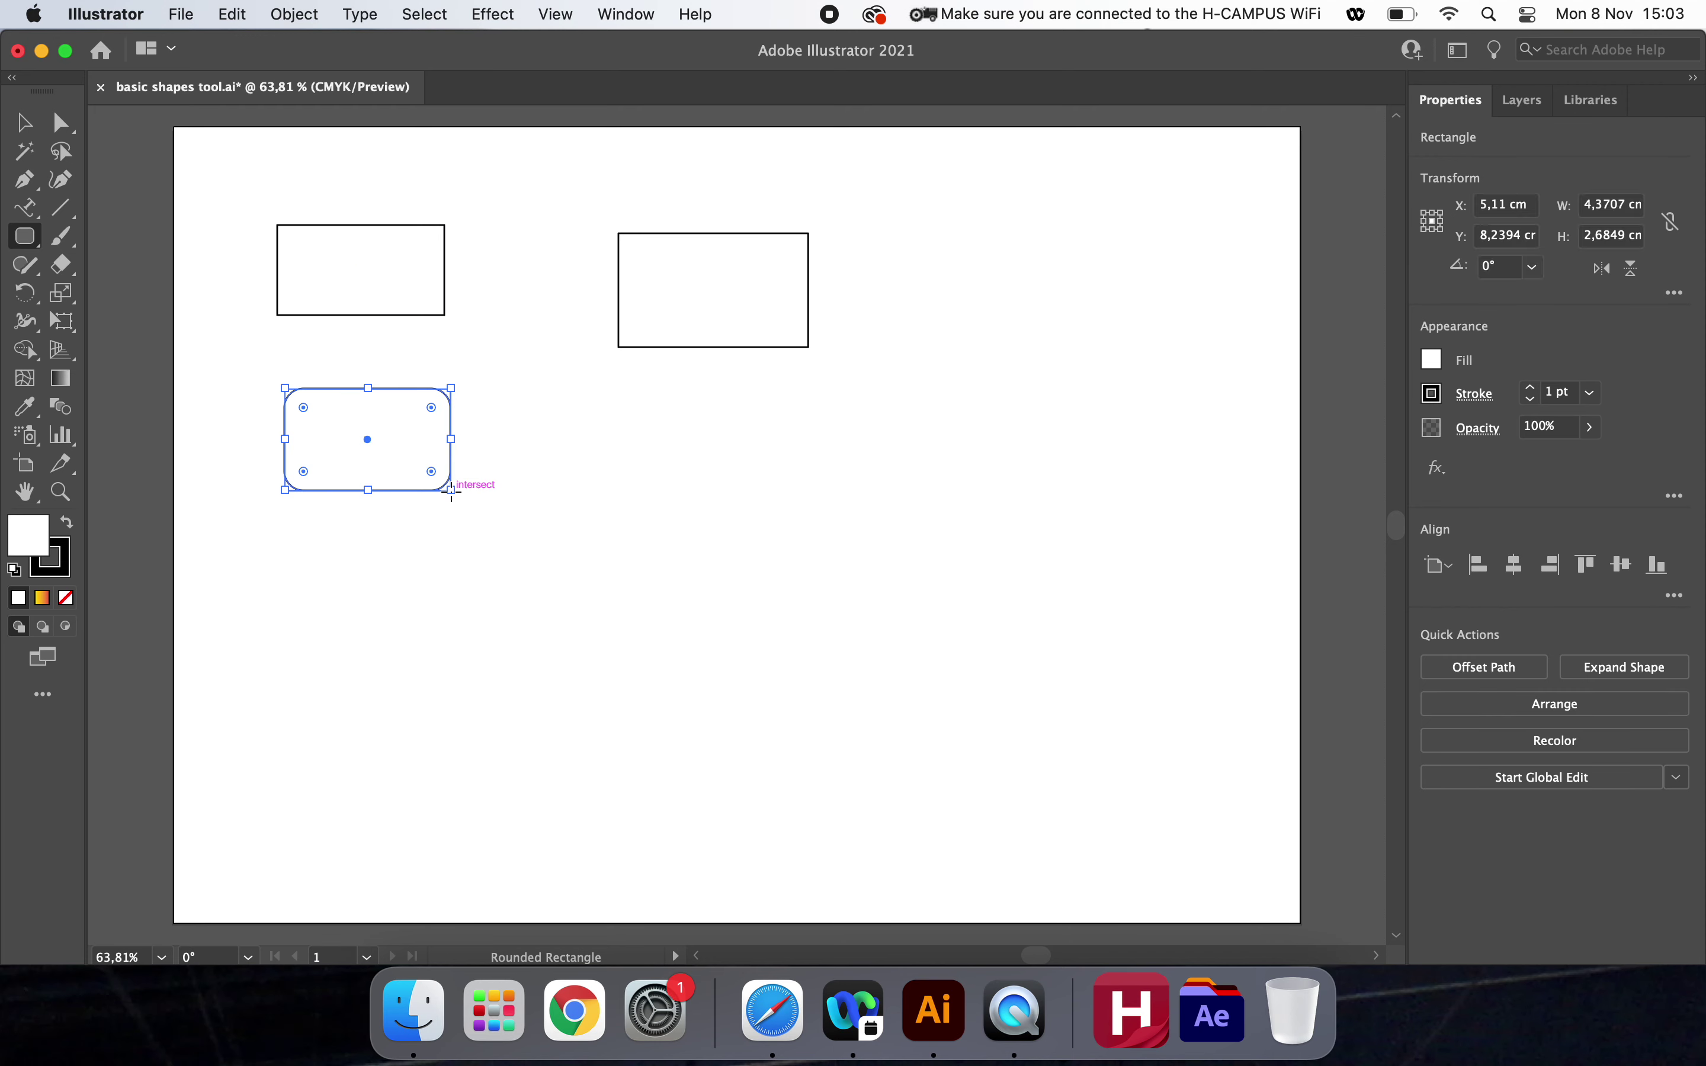
pyautogui.click(27, 123)
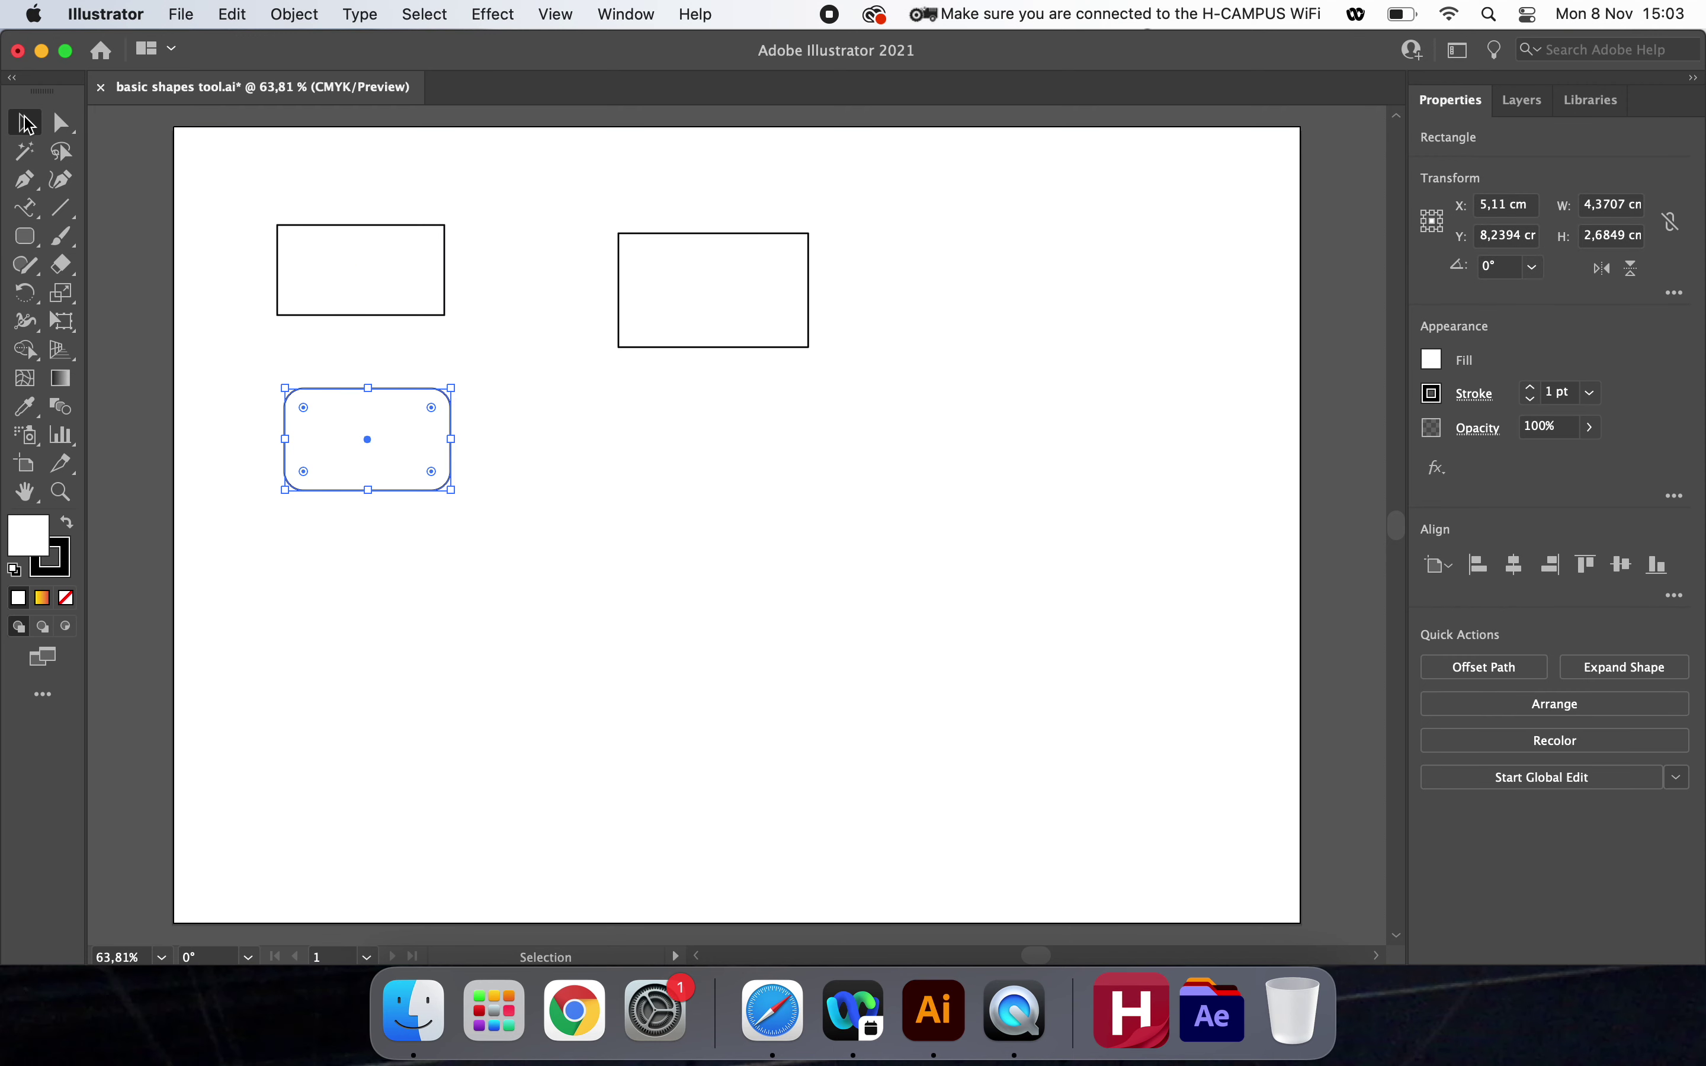
pyautogui.click(177, 185)
# Create a rounded rectangle 5 cm wide and 3 cm high with a 0,2 cm corner radius below the 5 by 3 cm rectangle.
pyautogui.click(35, 243)
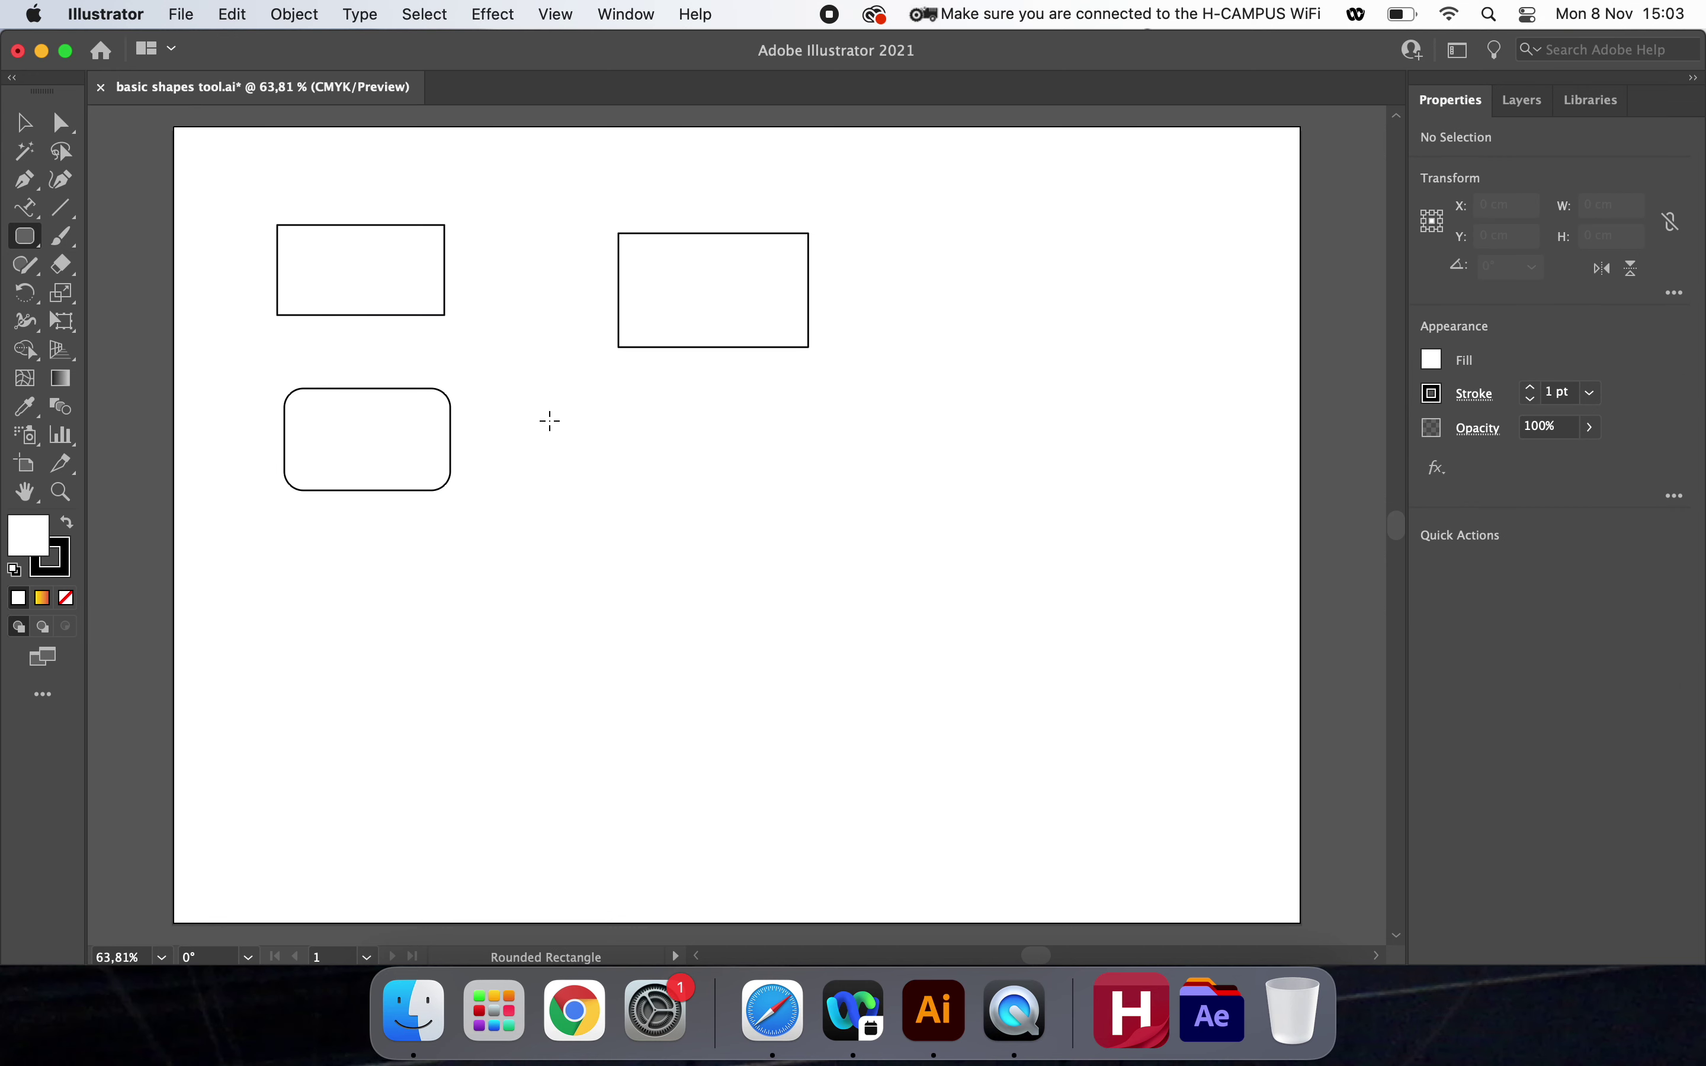
pyautogui.click(626, 402)
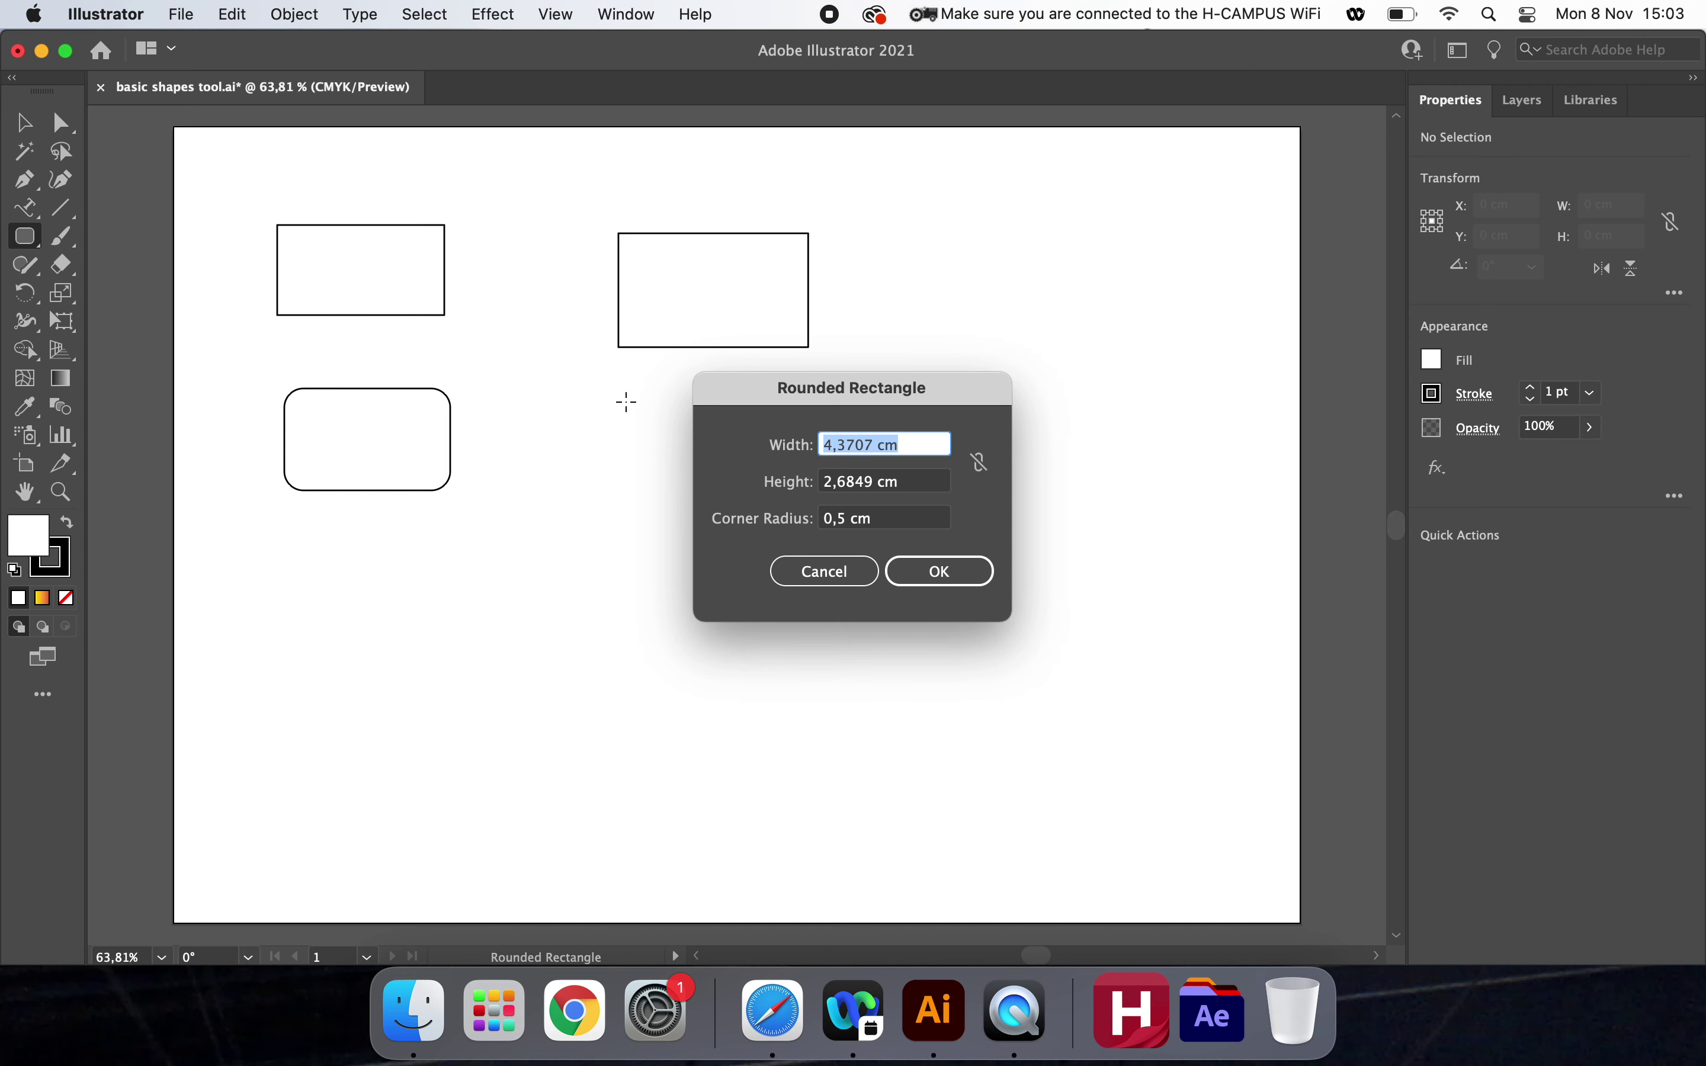
pyautogui.write('5')
pyautogui.moveTo(877, 484); pyautogui.dragTo(816, 492)
pyautogui.write('3')
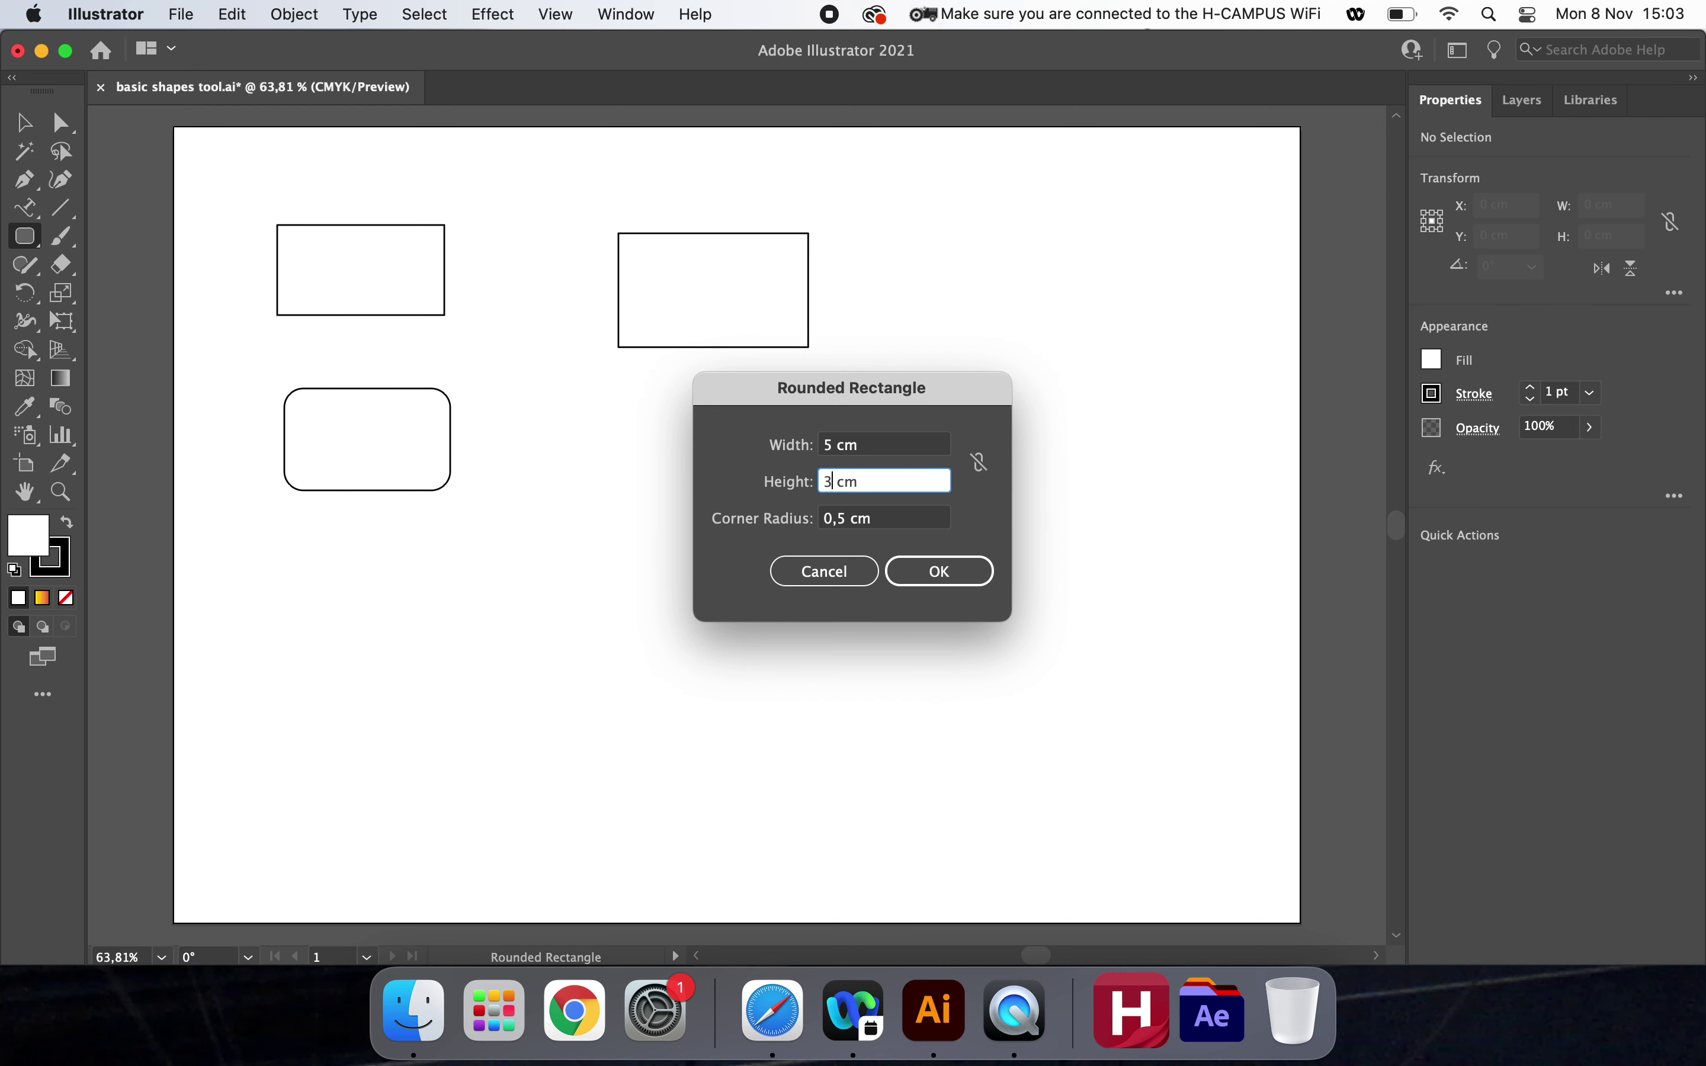
pyautogui.click(850, 529)
pyautogui.press('BackSpace')
pyautogui.write('2')
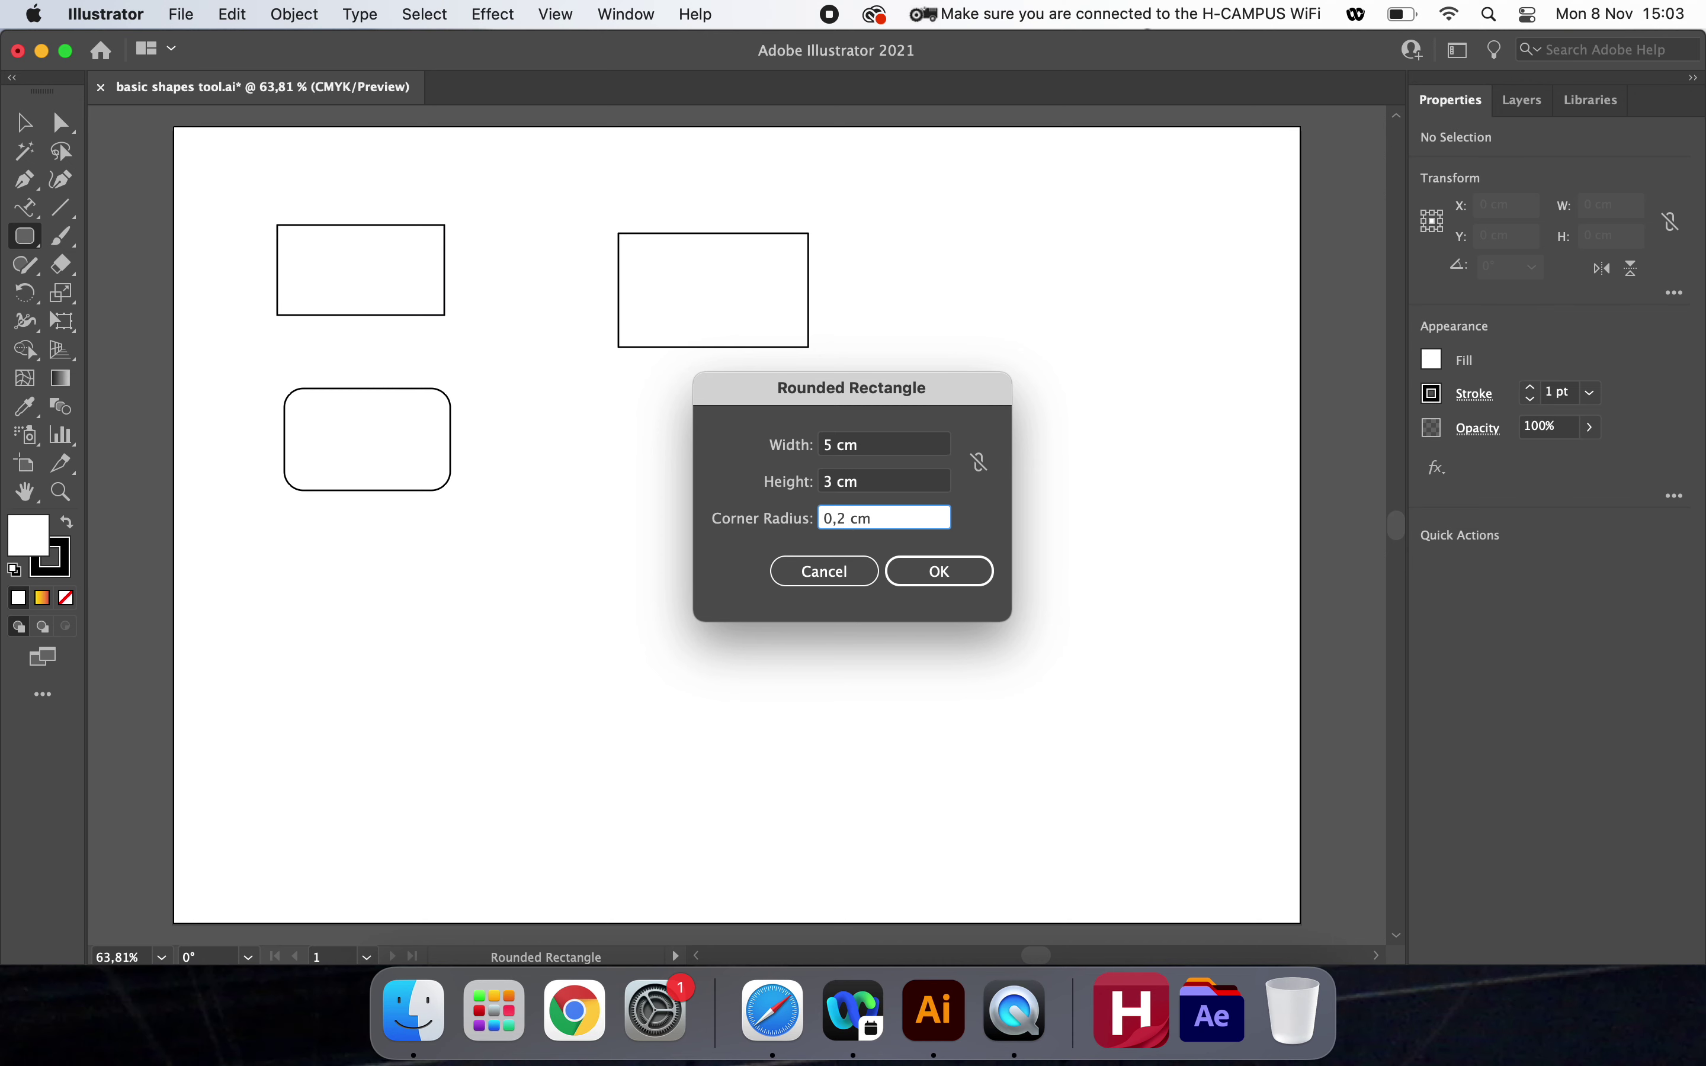
pyautogui.click(976, 580)
pyautogui.click(27, 133)
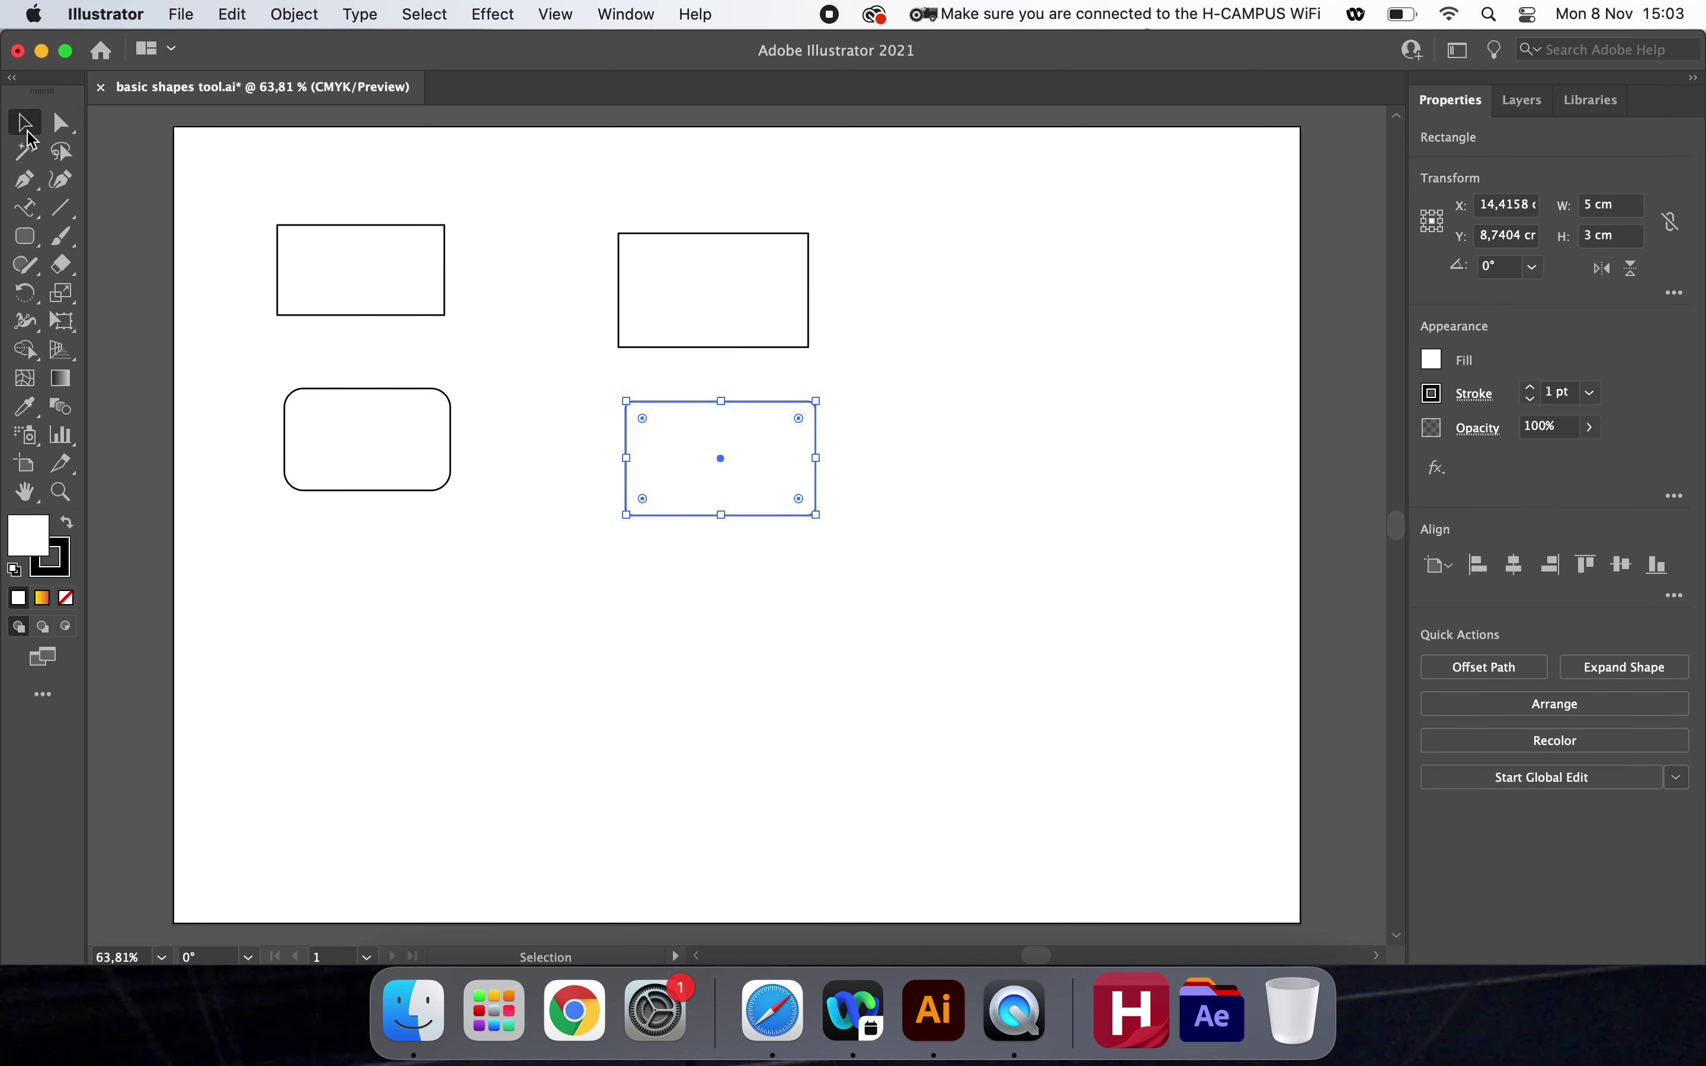
pyautogui.click(409, 621)
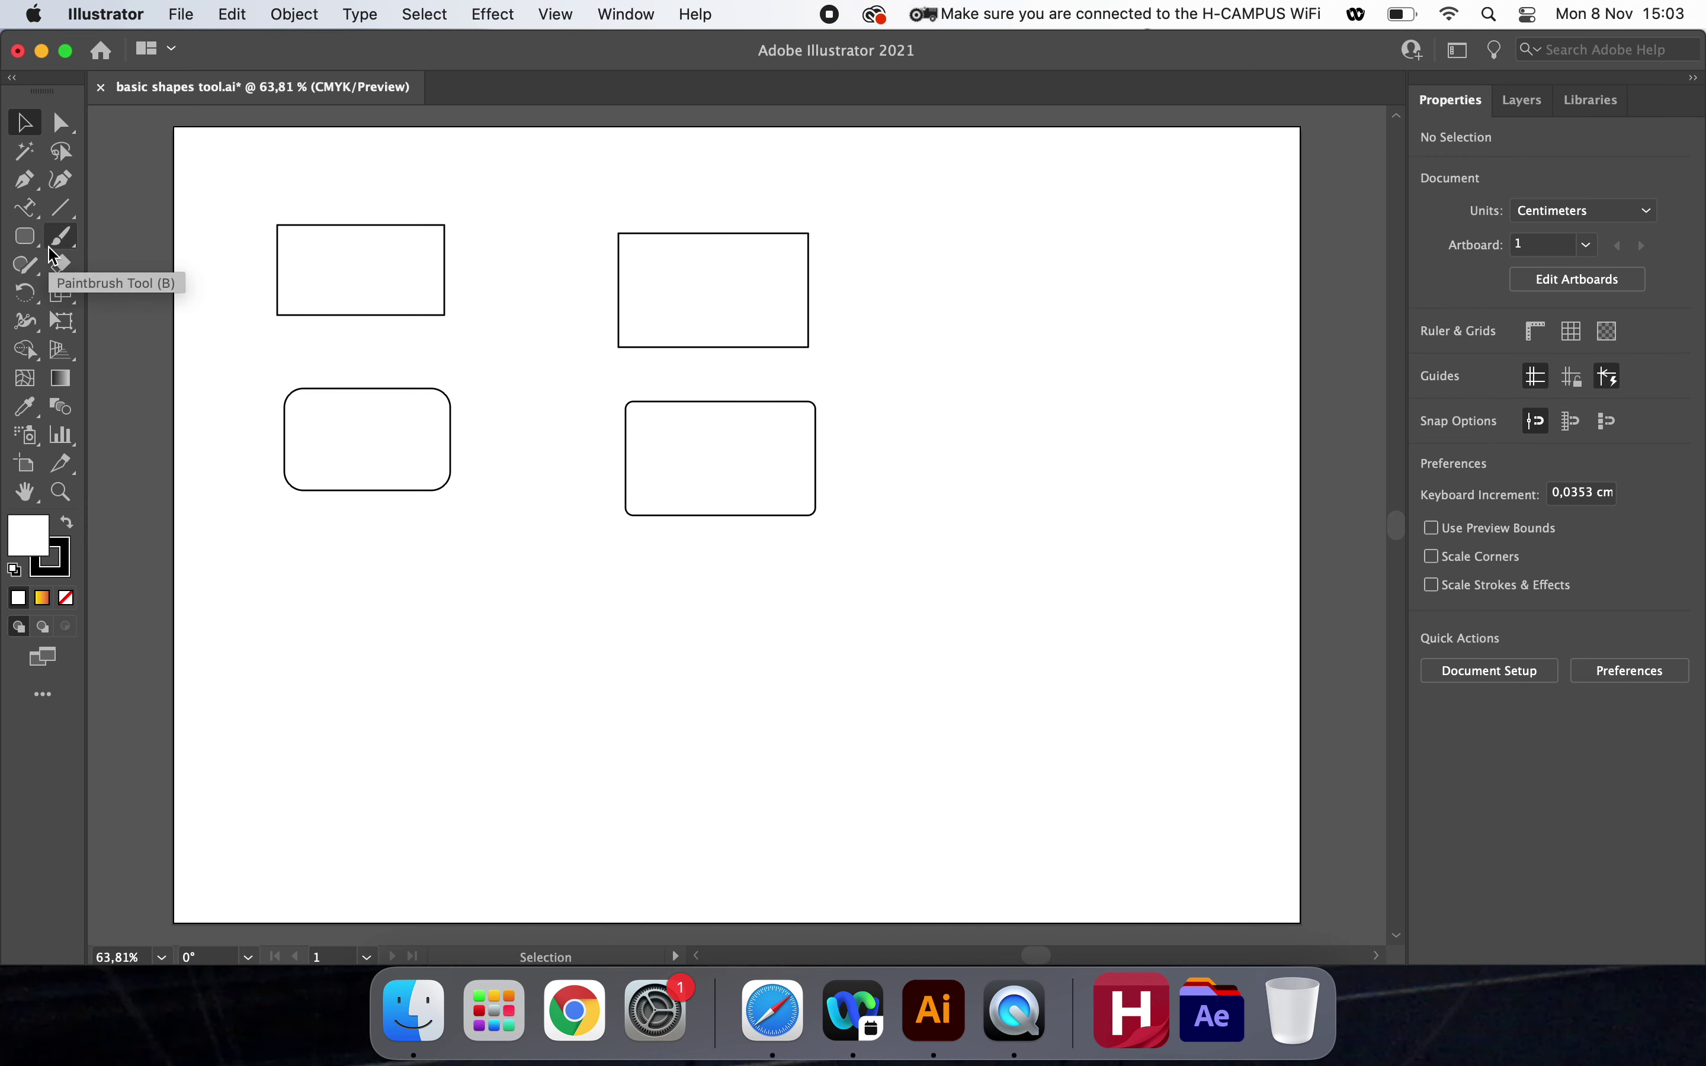
# Draw an ellipse about 4.6 by 2.8 cm below the freehand rounded rectangle and deselect it.
pyautogui.click(31, 244)
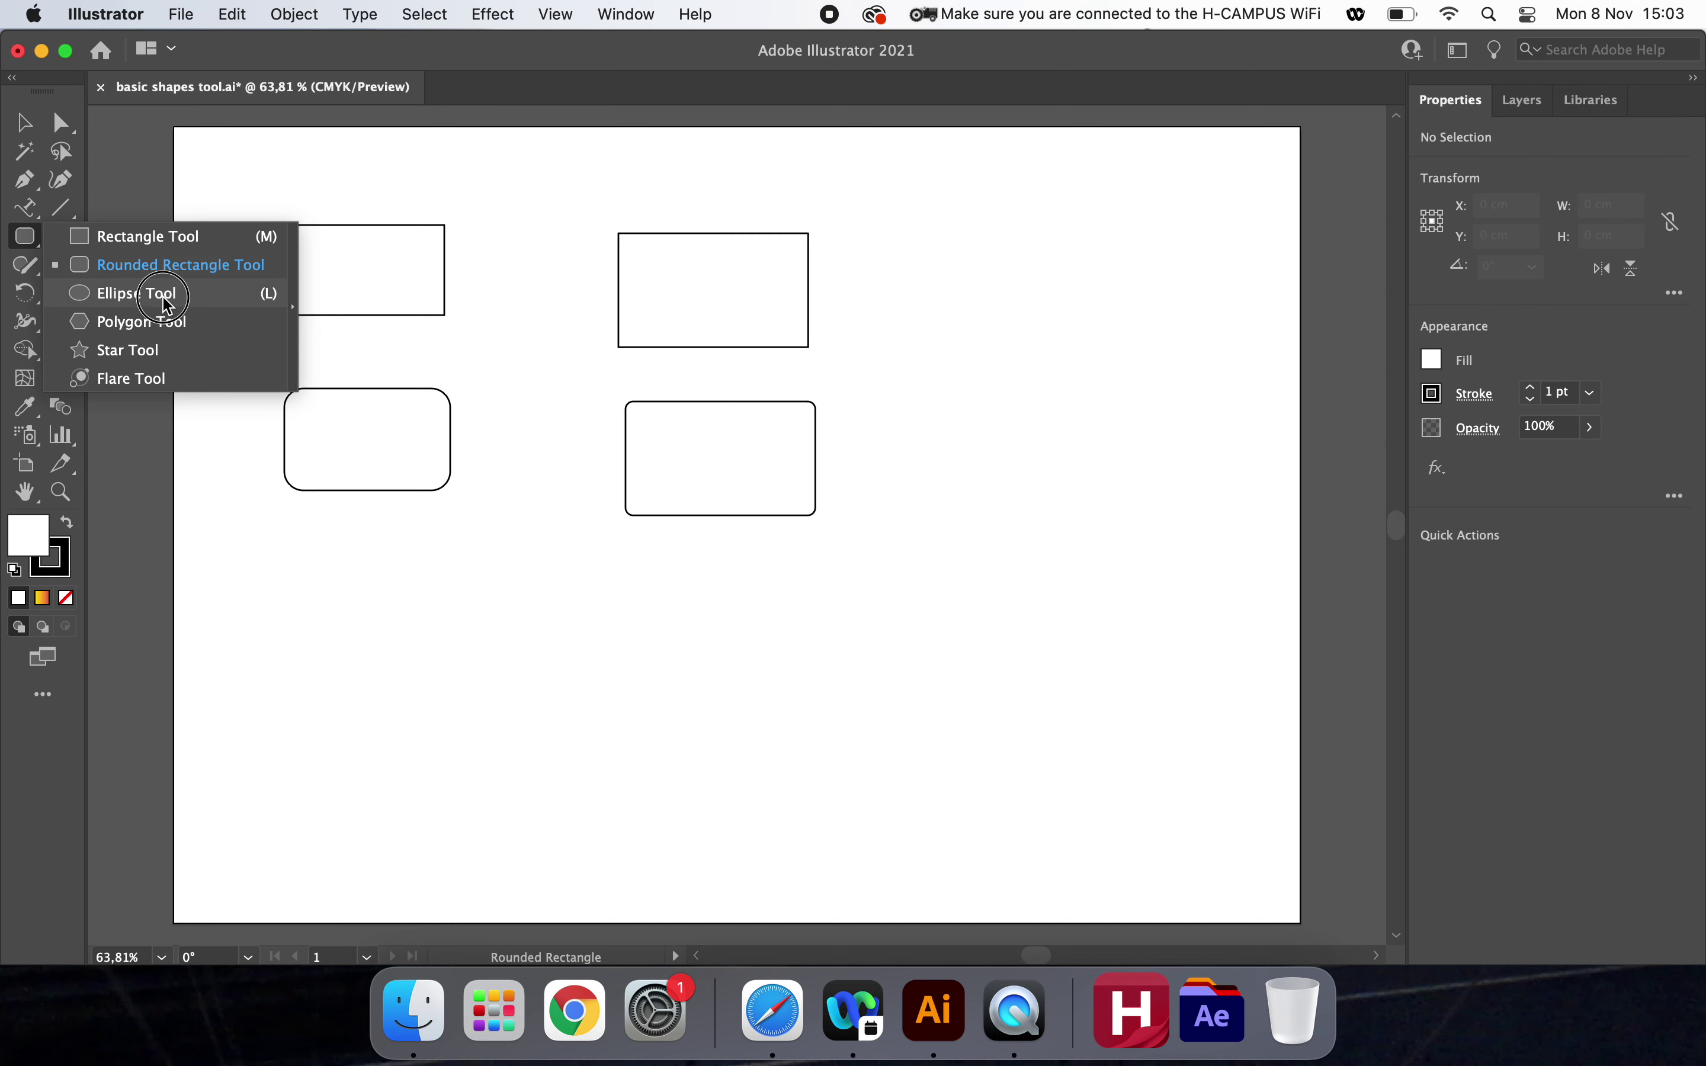
pyautogui.click(170, 305)
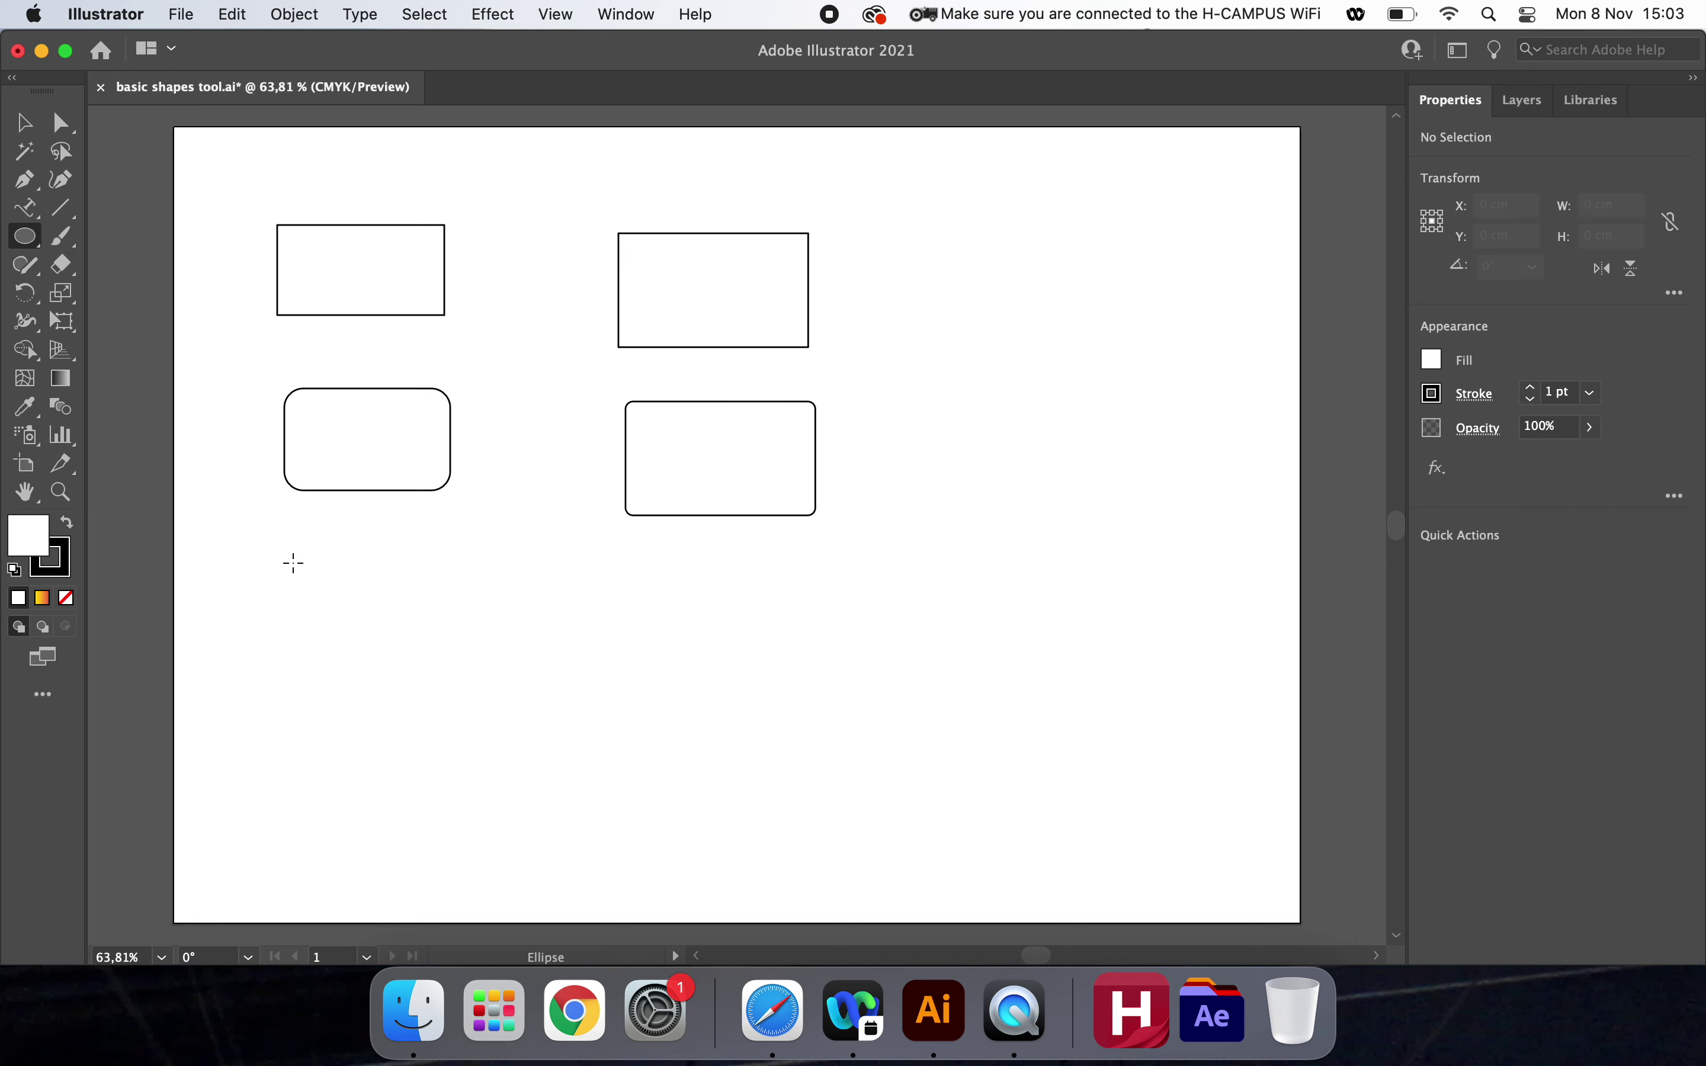
pyautogui.moveTo(293, 563); pyautogui.dragTo(466, 670)
pyautogui.click(27, 130)
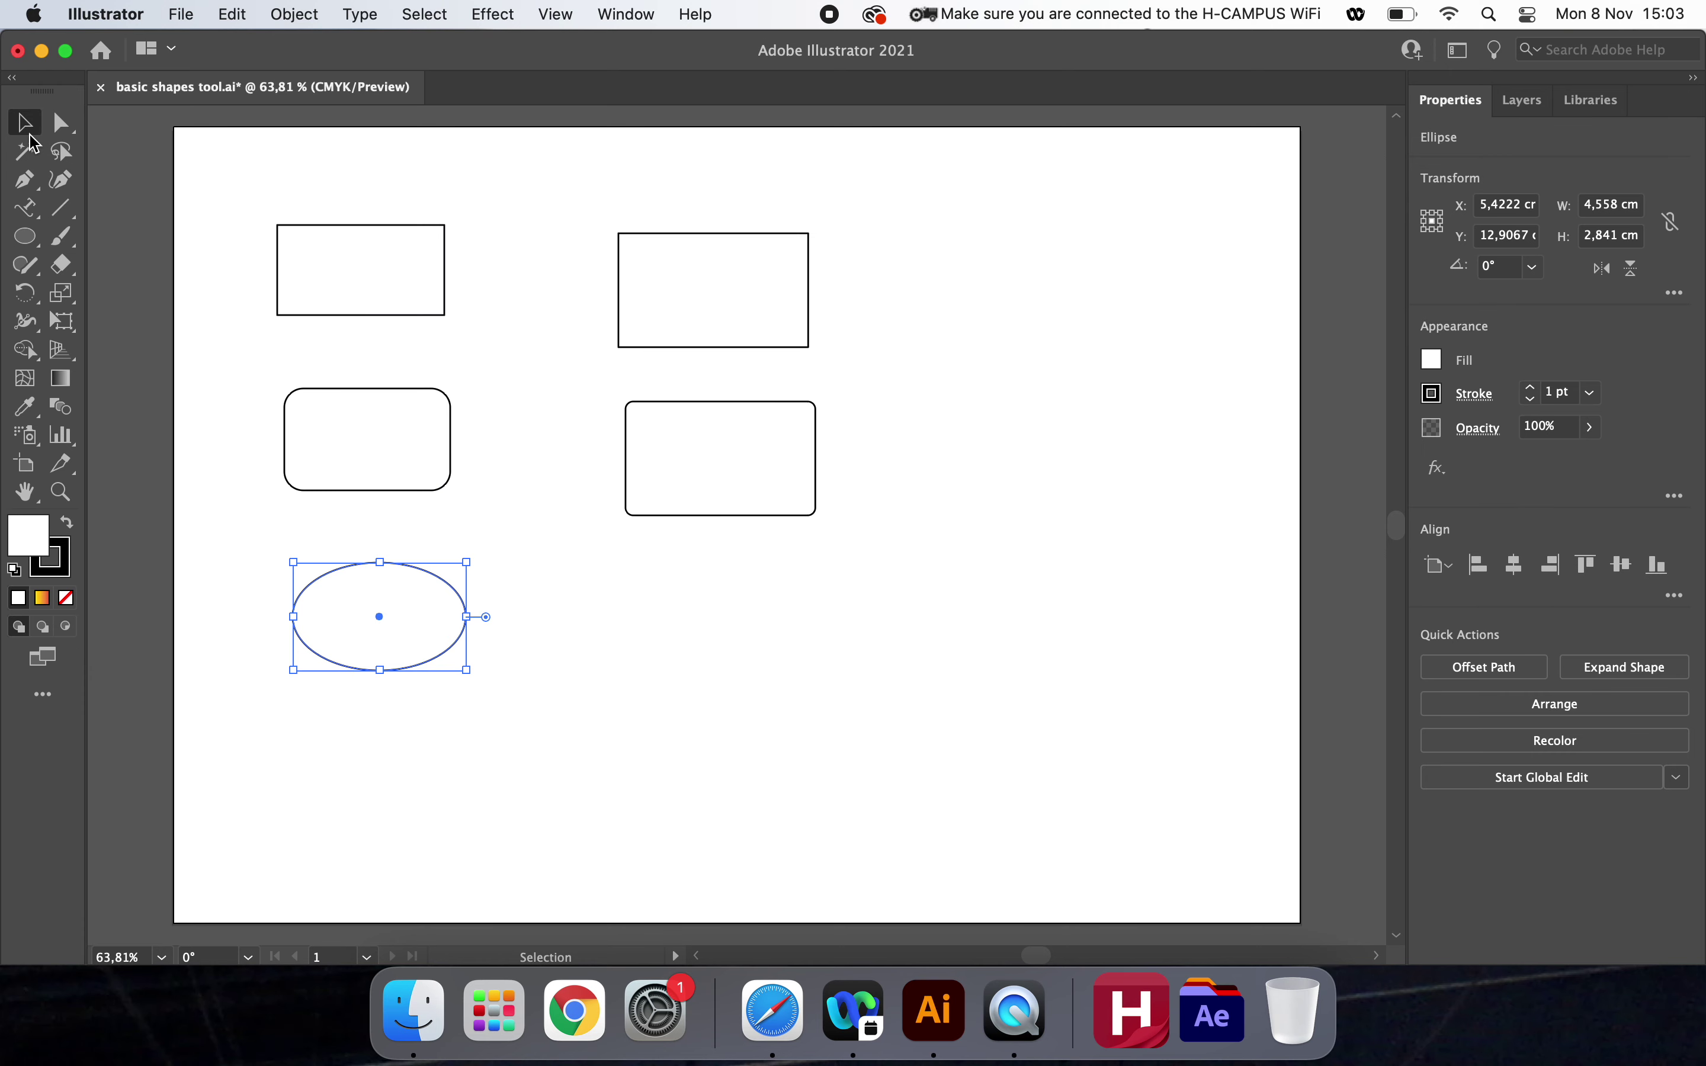
pyautogui.click(164, 182)
# Create an ellipse exactly 5 cm wide and 3 cm high below the second rounded rectangle, then deselect it.
pyautogui.click(25, 244)
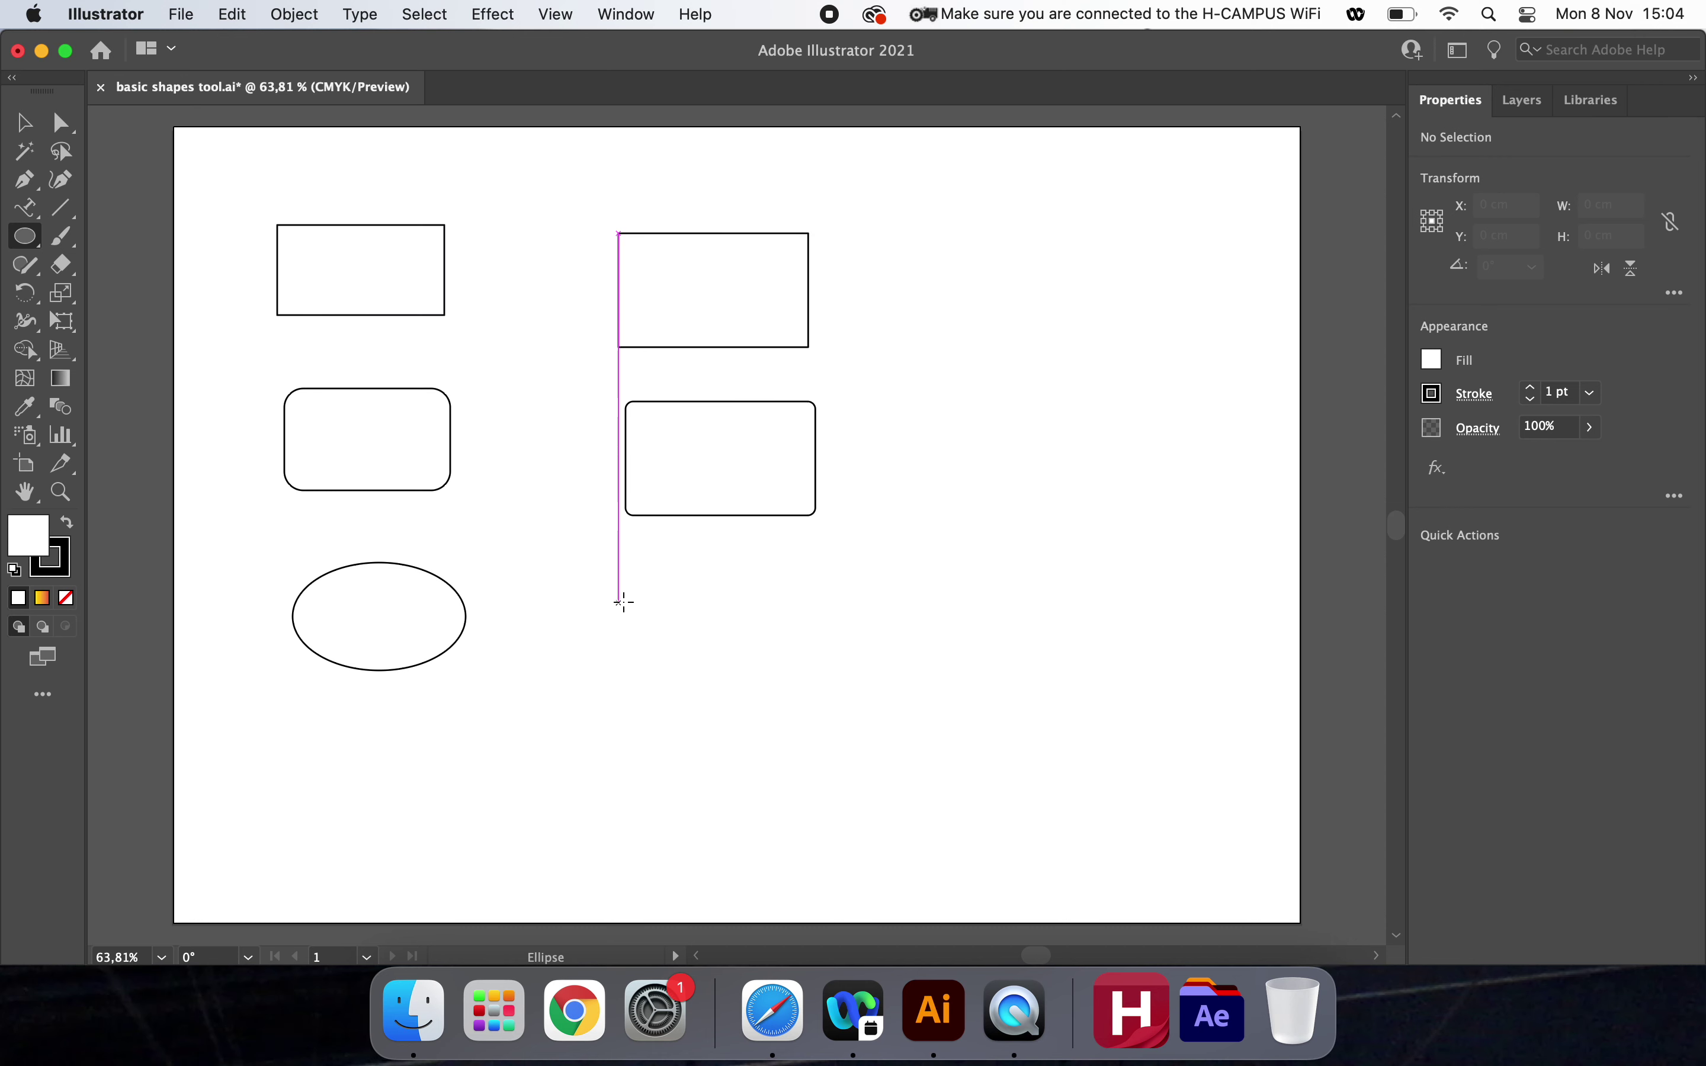
pyautogui.click(635, 582)
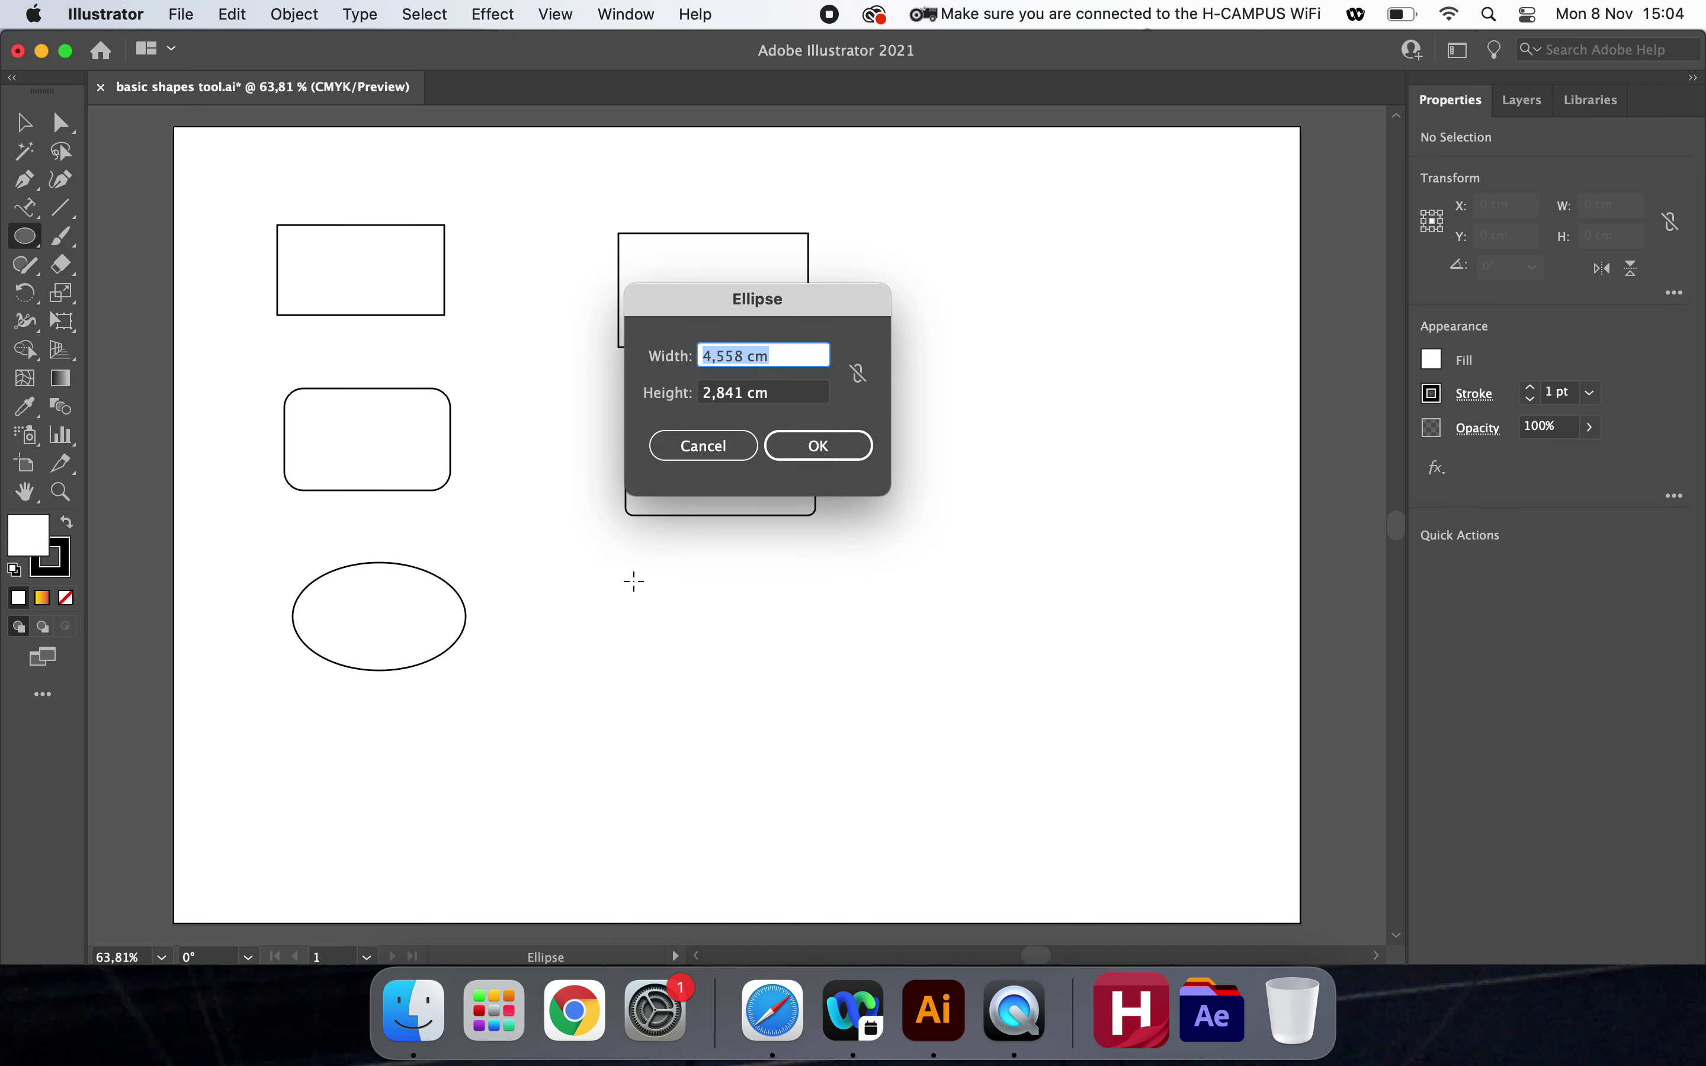
pyautogui.write('5')
pyautogui.click(749, 397)
pyautogui.write('3cm')
pyautogui.click(868, 448)
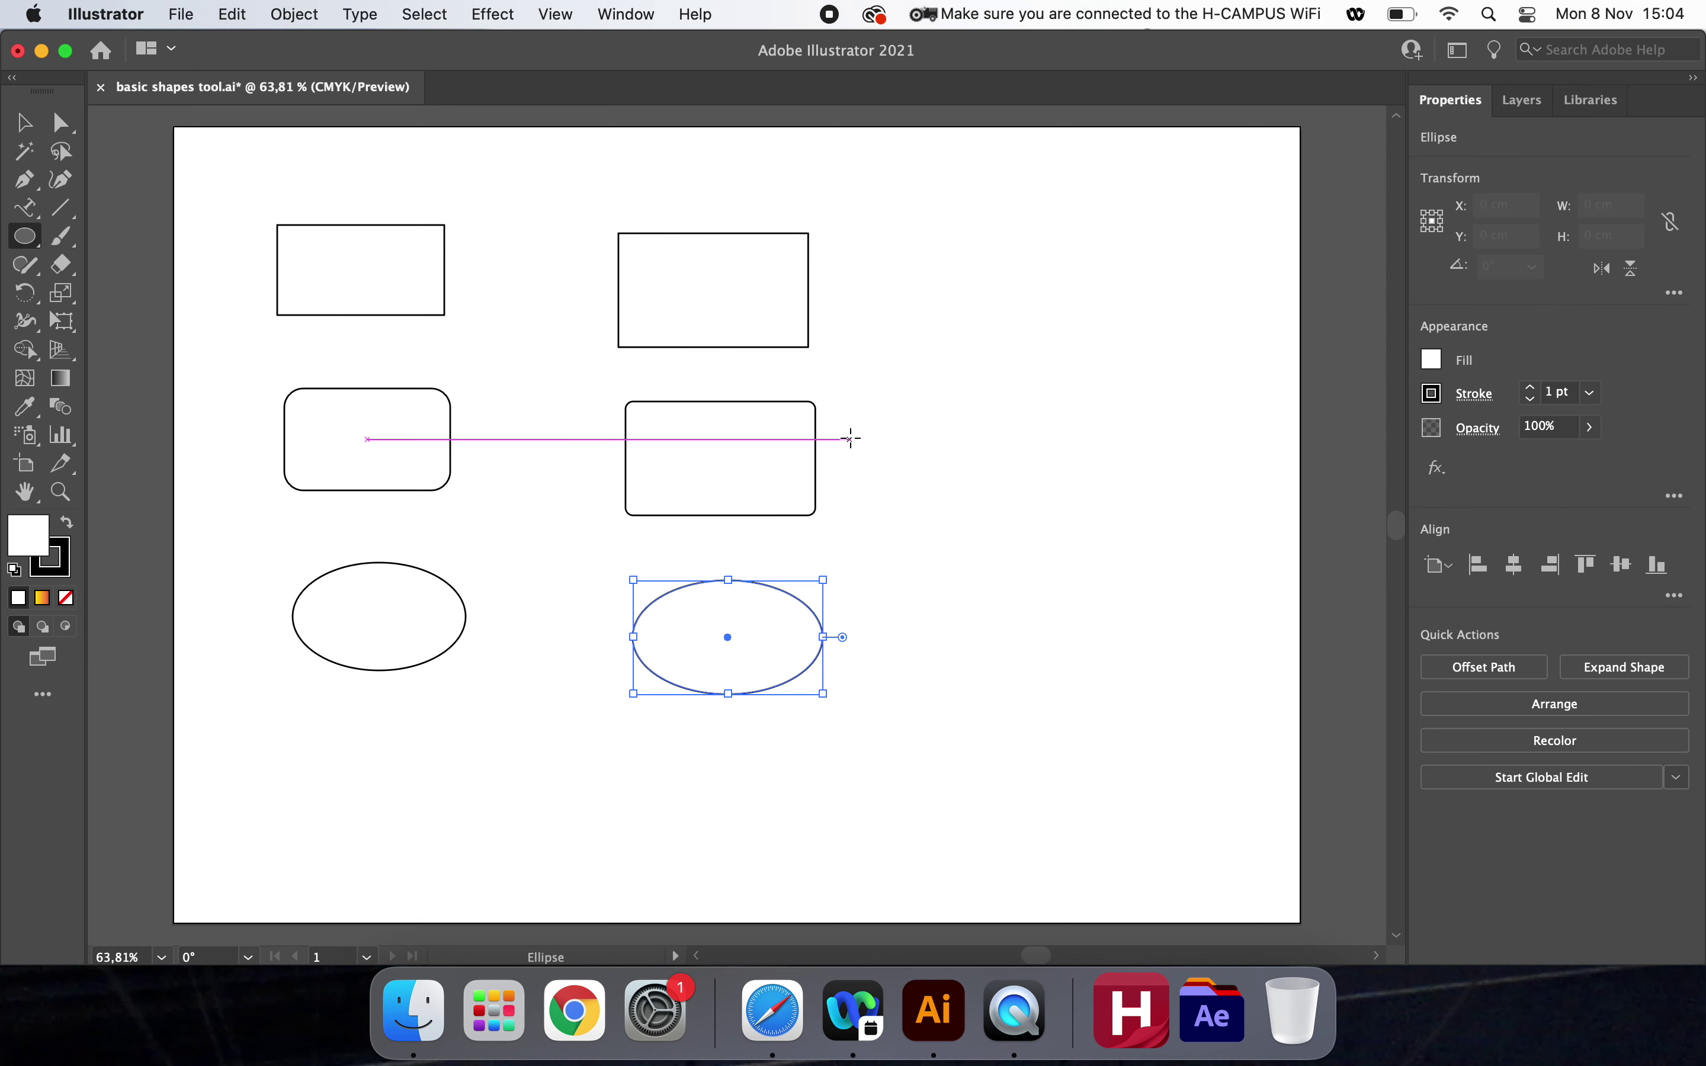
pyautogui.click(32, 126)
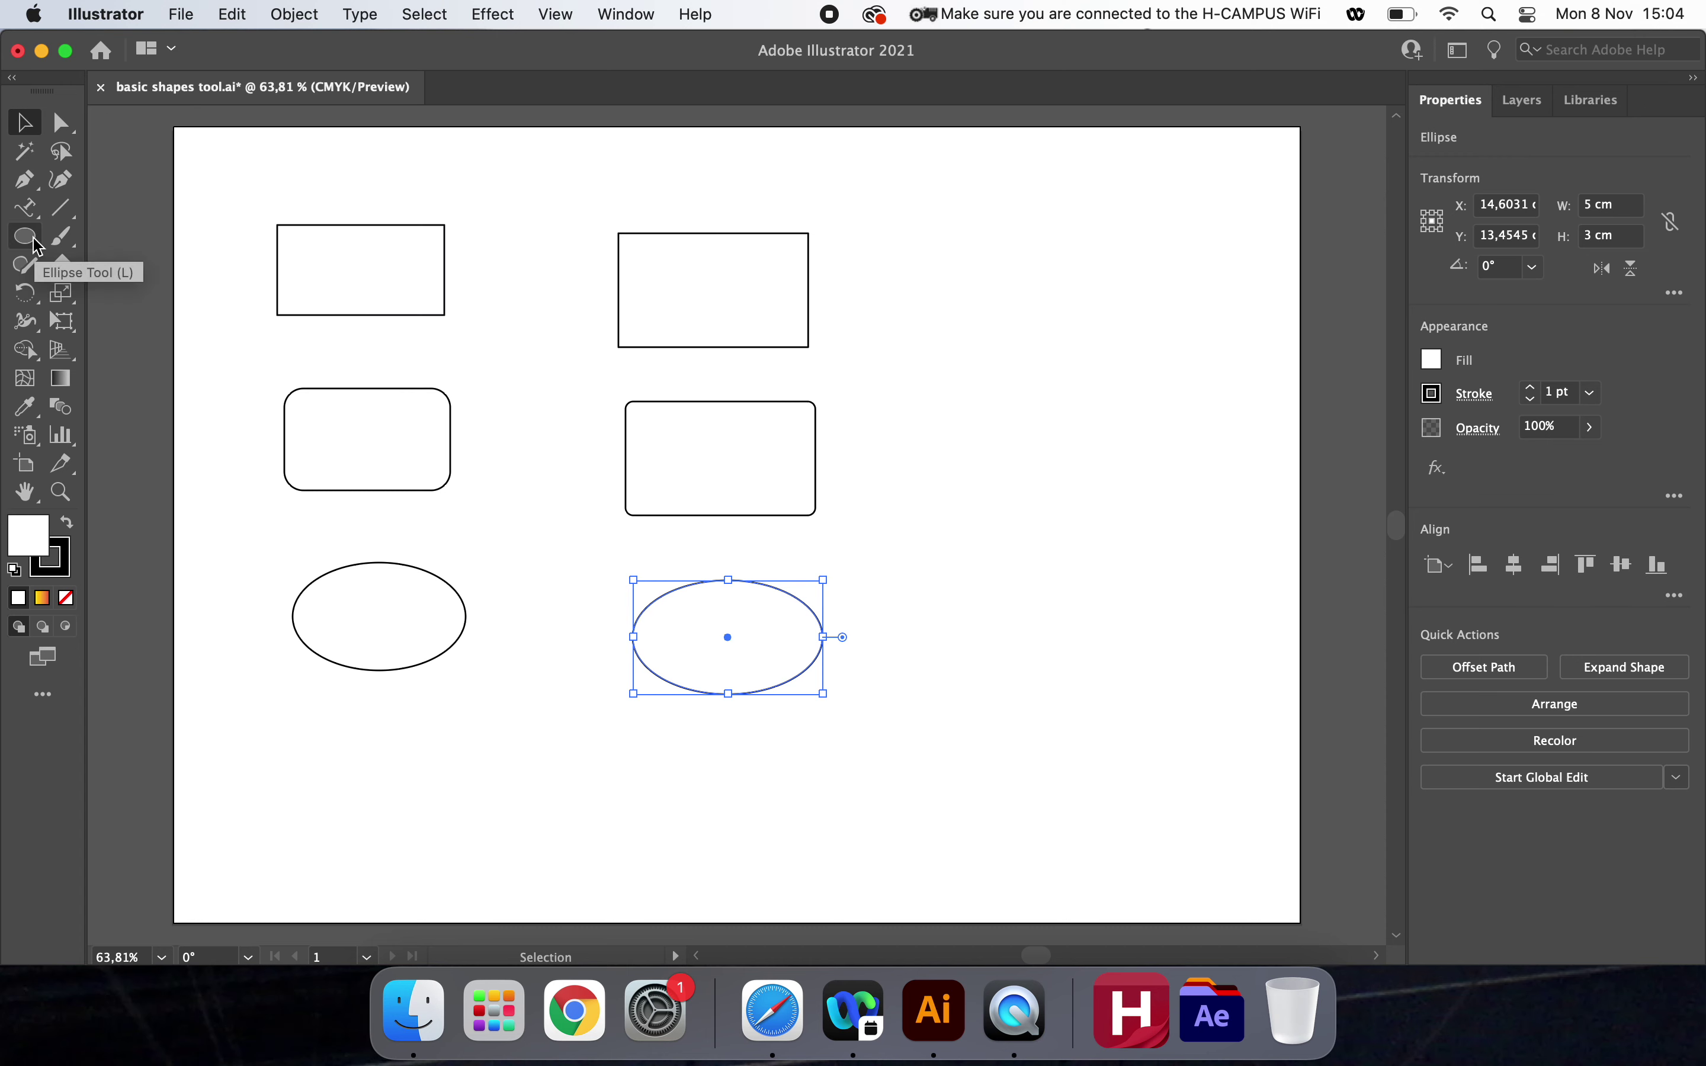
pyautogui.click(186, 244)
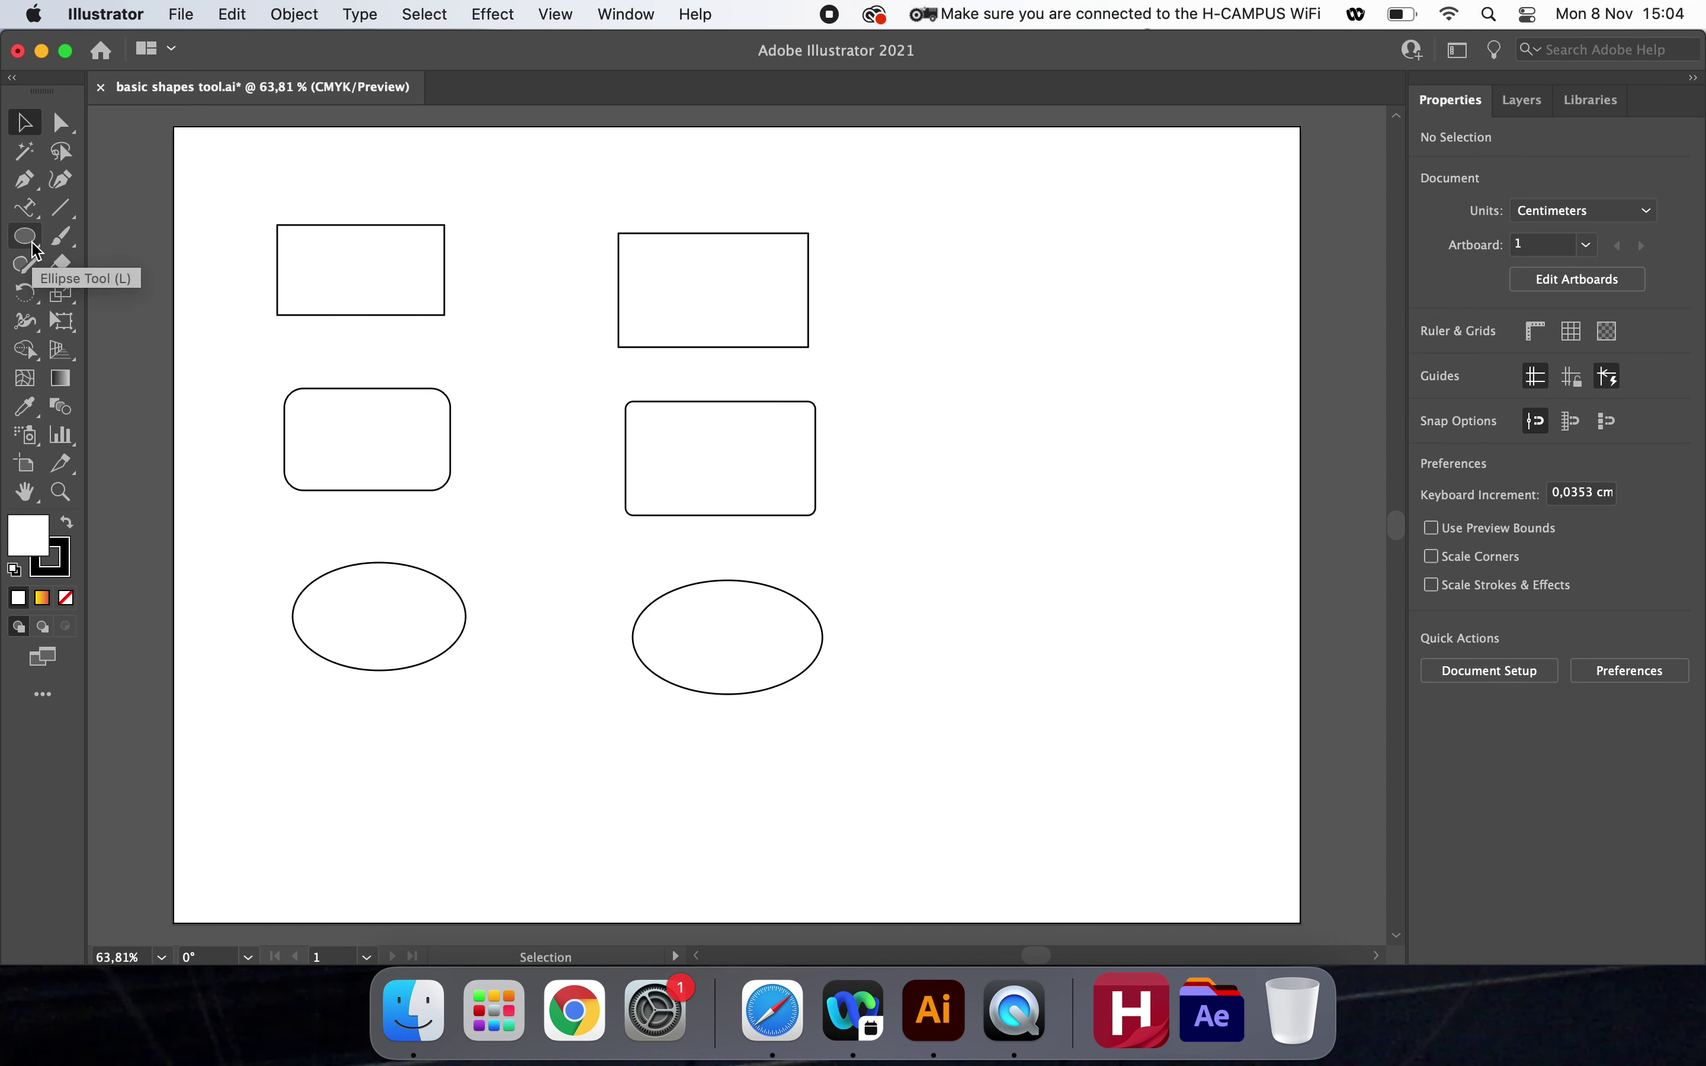
# Draw a hexagon about 4.0 by 4.4 cm with the Polygon tool and place it just below the first ellipse.
pyautogui.moveTo(37, 251); pyautogui.dragTo(156, 332)
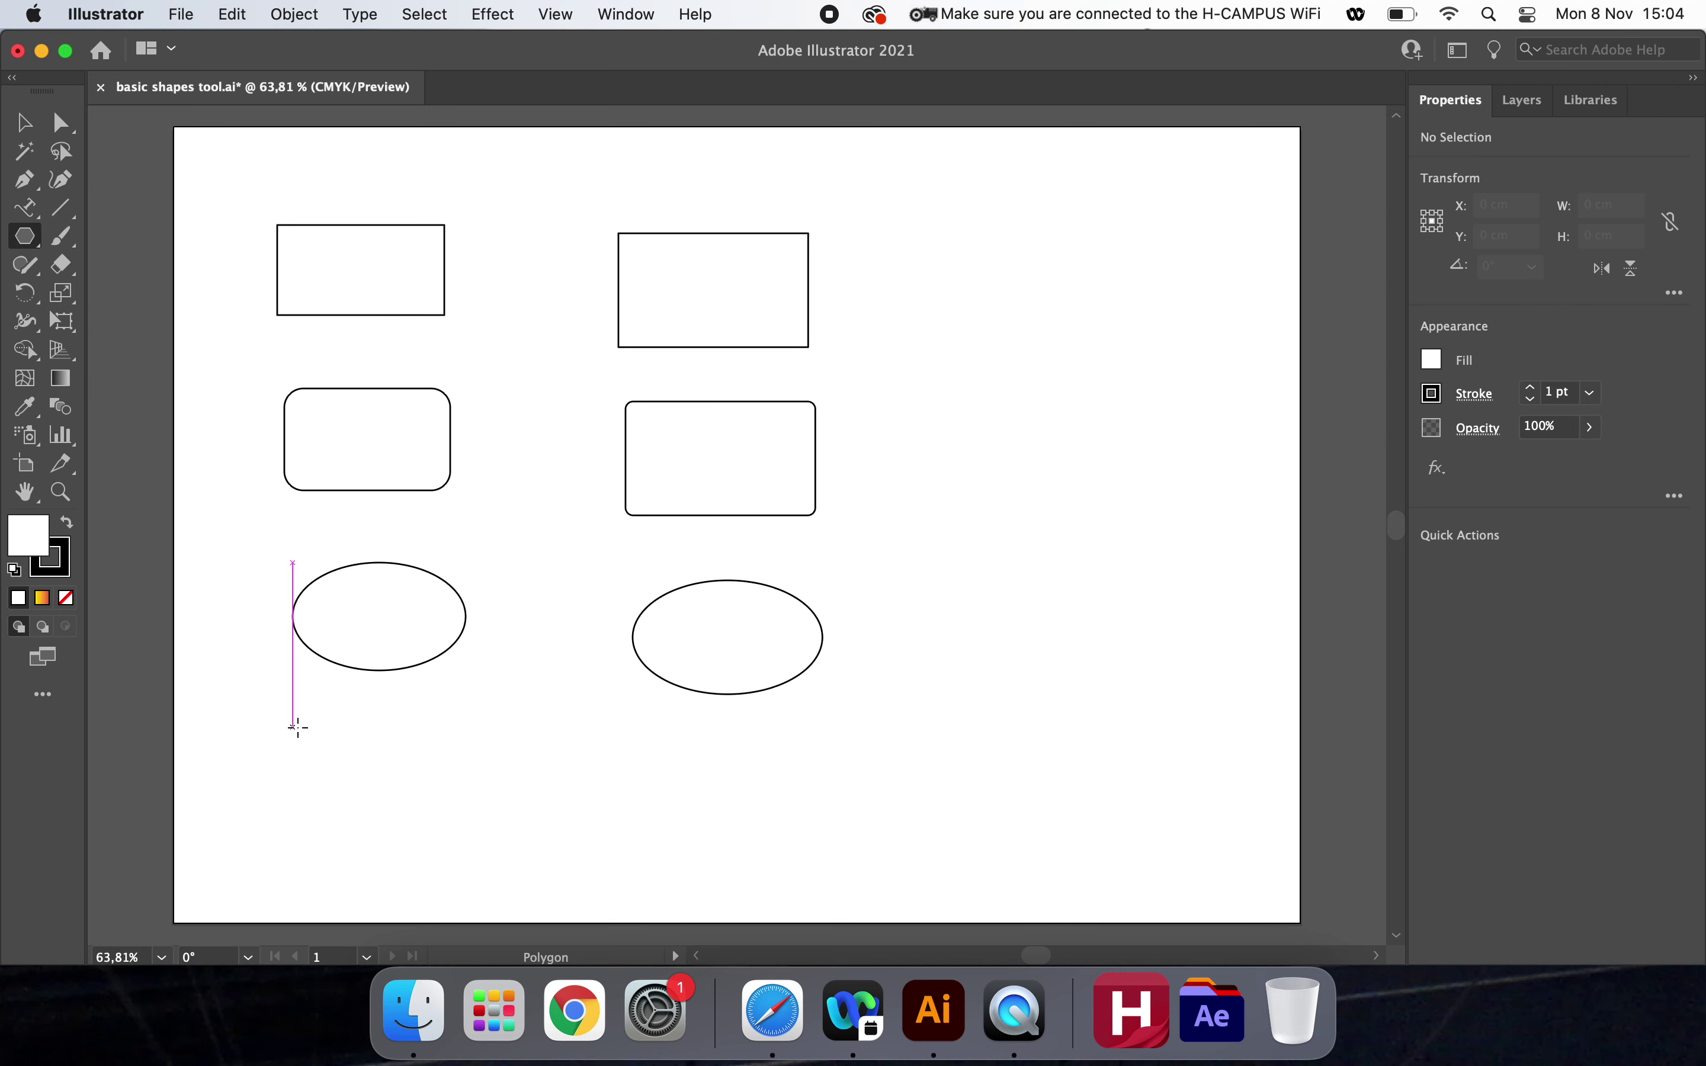
pyautogui.moveTo(297, 726); pyautogui.dragTo(358, 785)
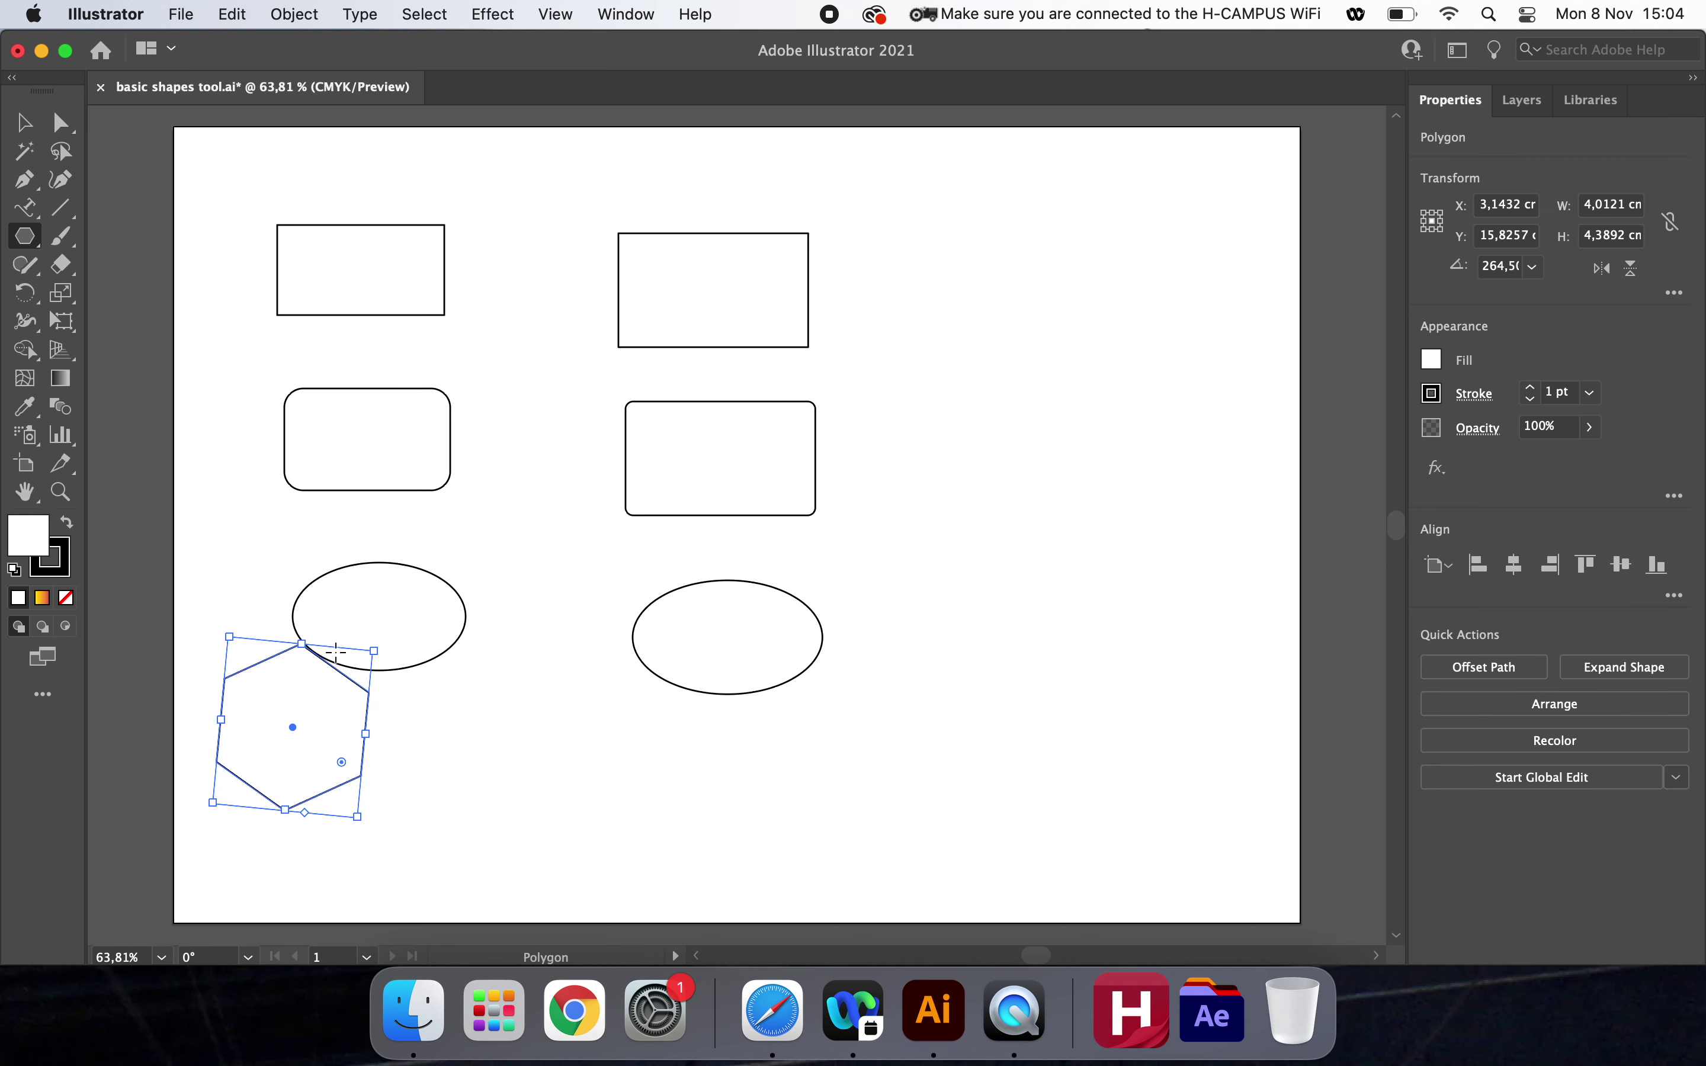
pyautogui.click(25, 122)
pyautogui.moveTo(268, 683); pyautogui.dragTo(335, 748)
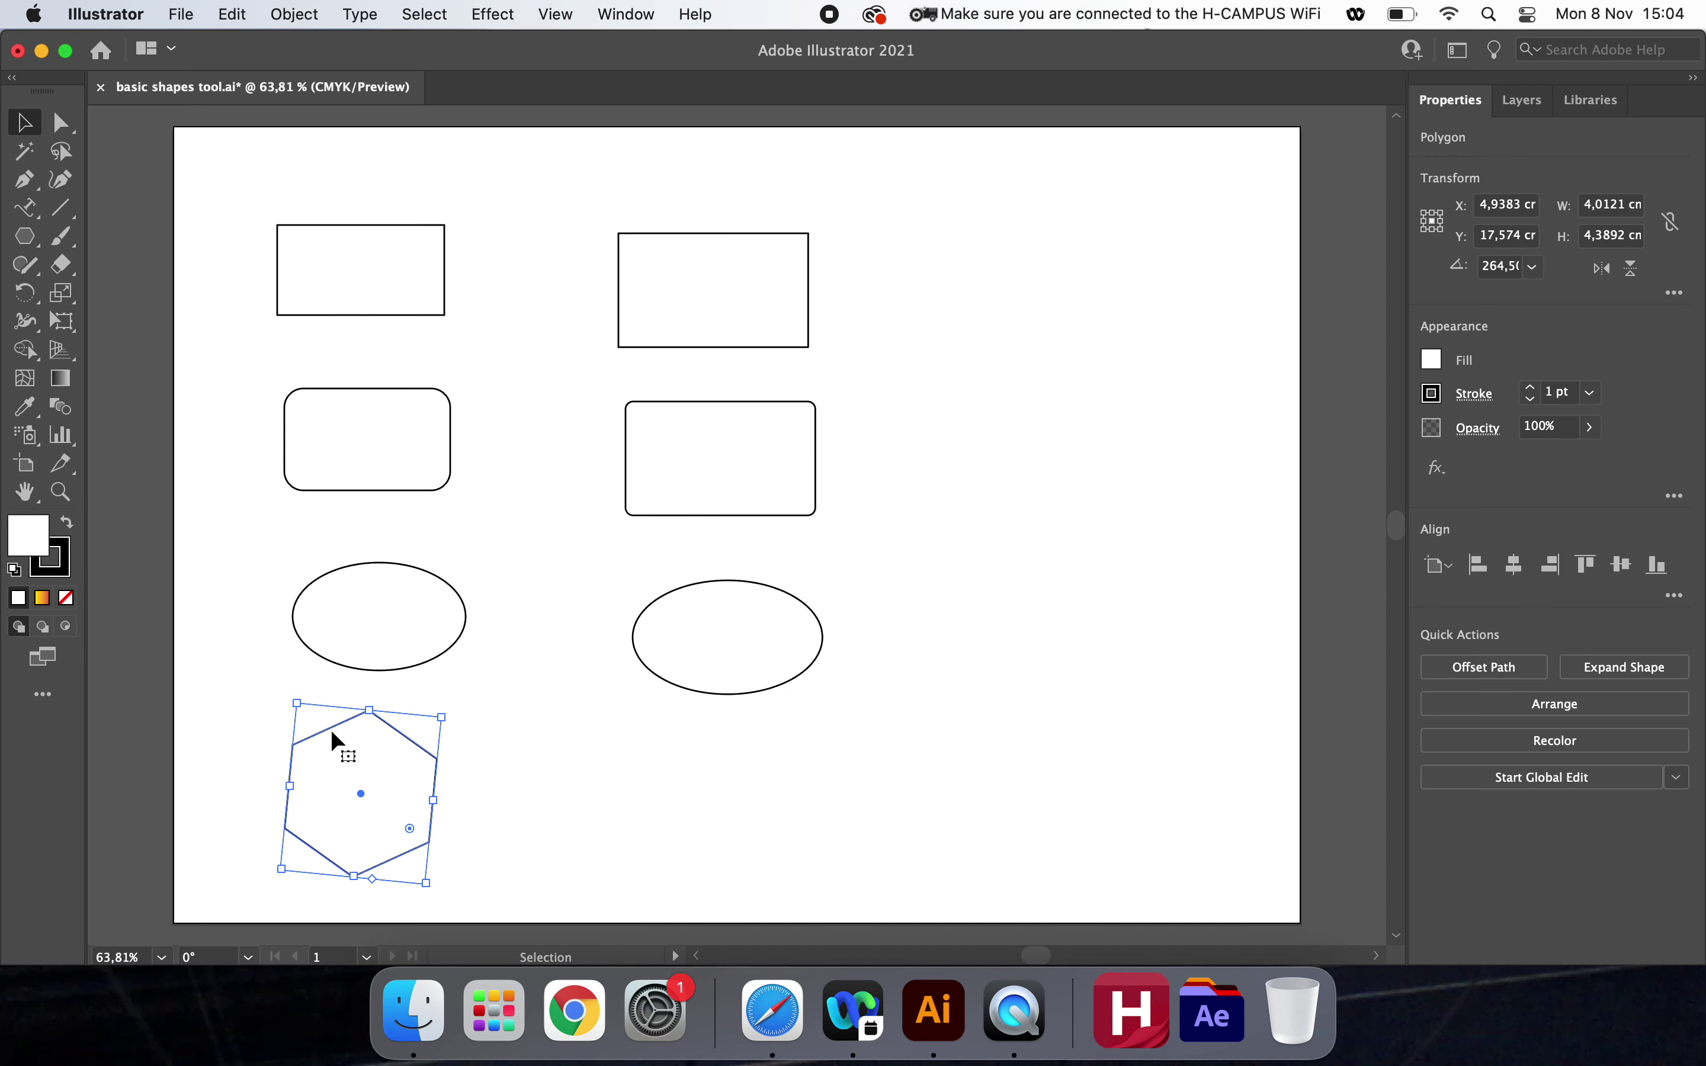
# Create a three-sided polygon with a 5 cm radius beside the freehand hexagon, below the second ellipse.
pyautogui.click(253, 403)
pyautogui.click(29, 240)
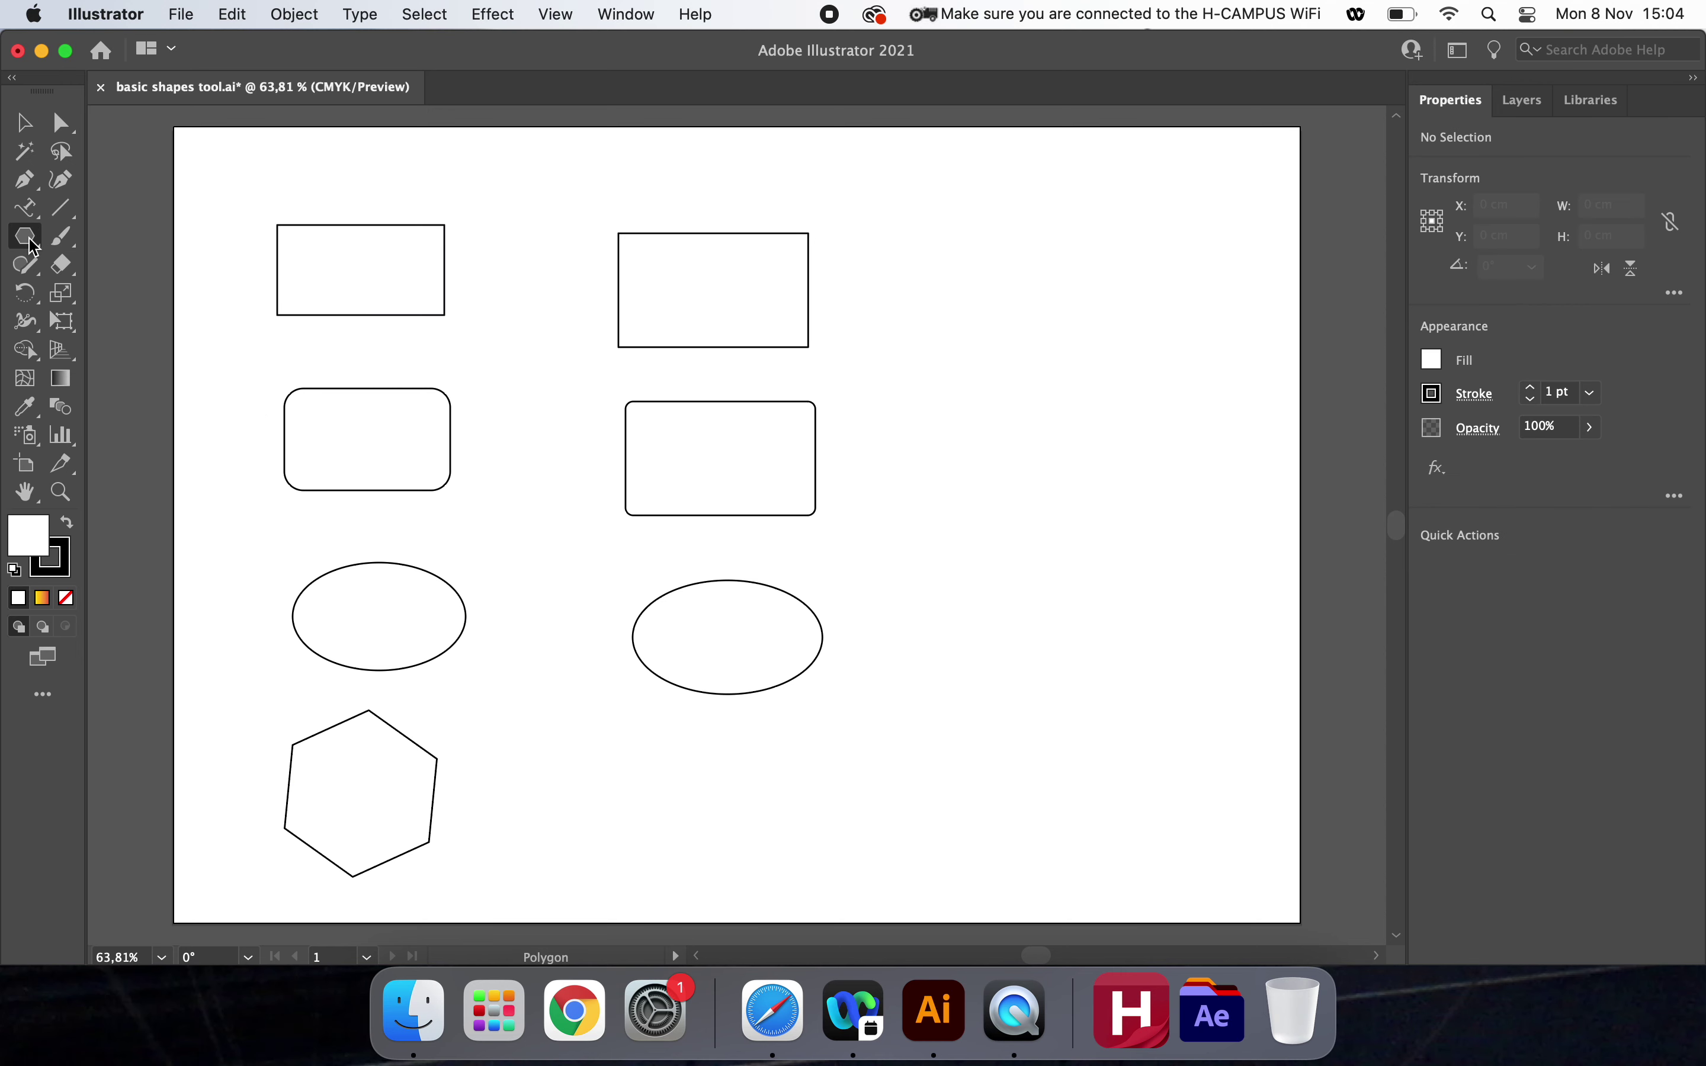
pyautogui.click(667, 778)
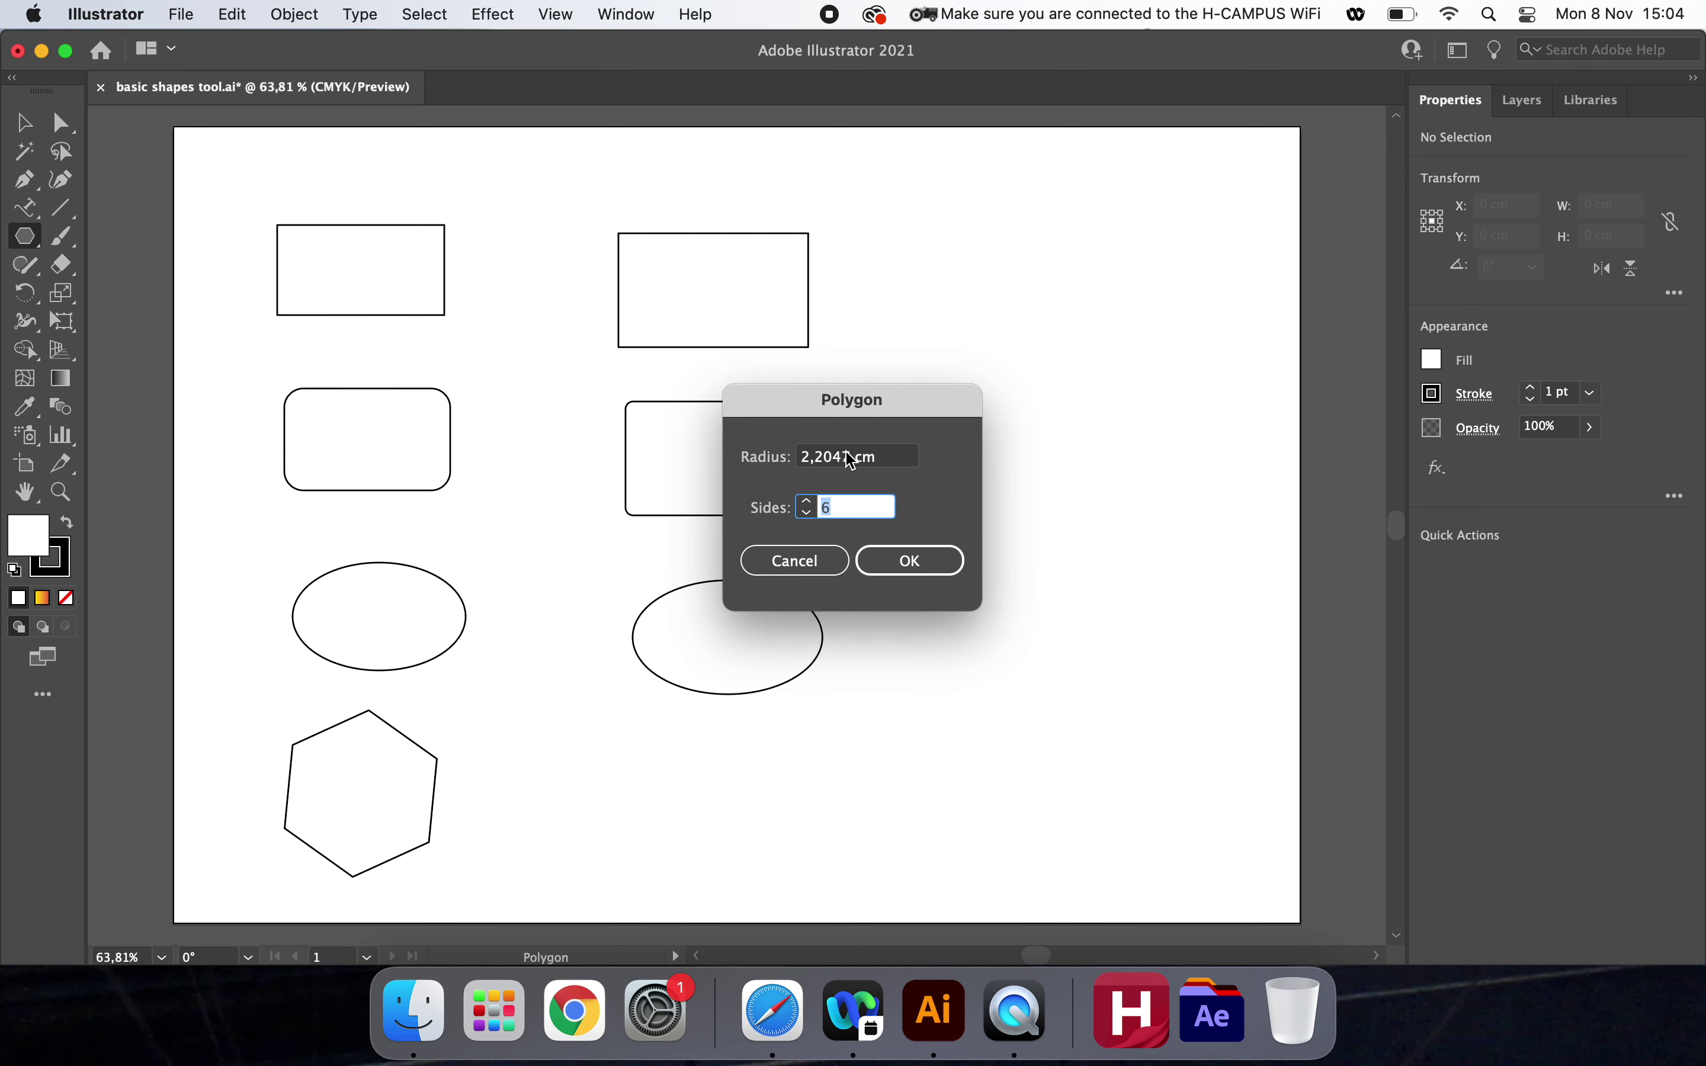
pyautogui.moveTo(852, 462); pyautogui.dragTo(799, 457)
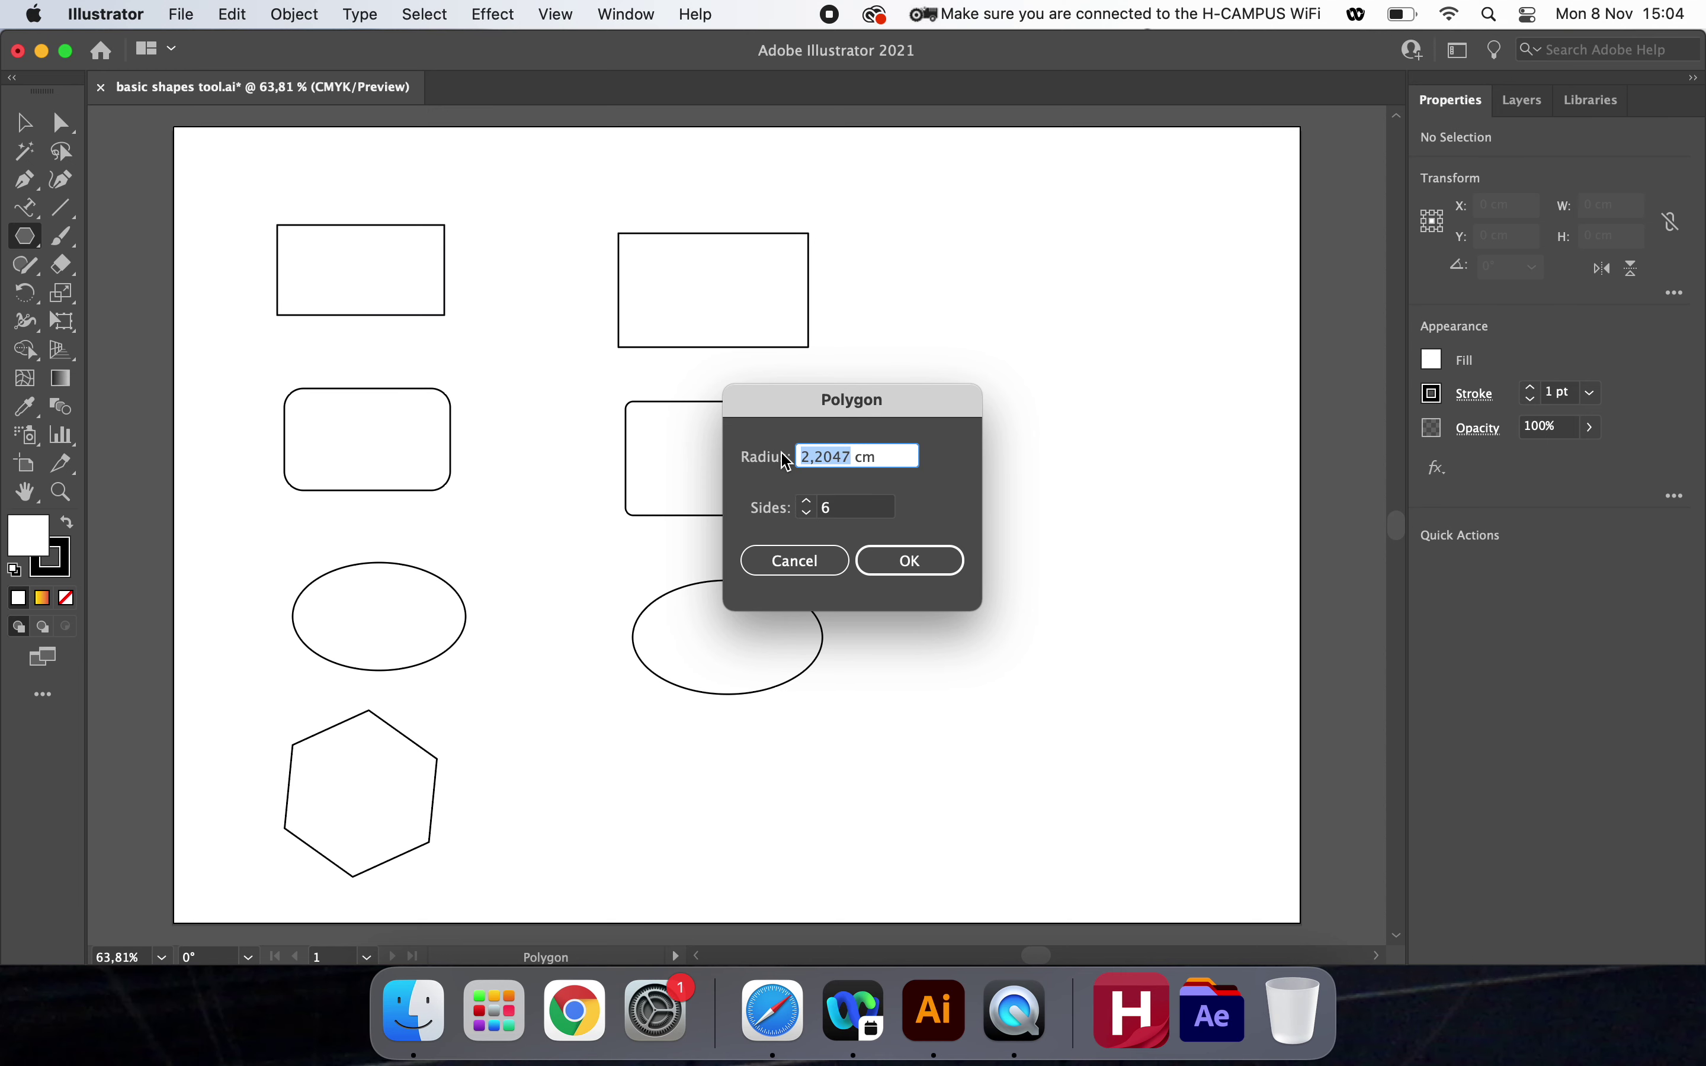
pyautogui.write('5')
pyautogui.moveTo(857, 509); pyautogui.dragTo(825, 517)
pyautogui.write('3')
pyautogui.click(907, 562)
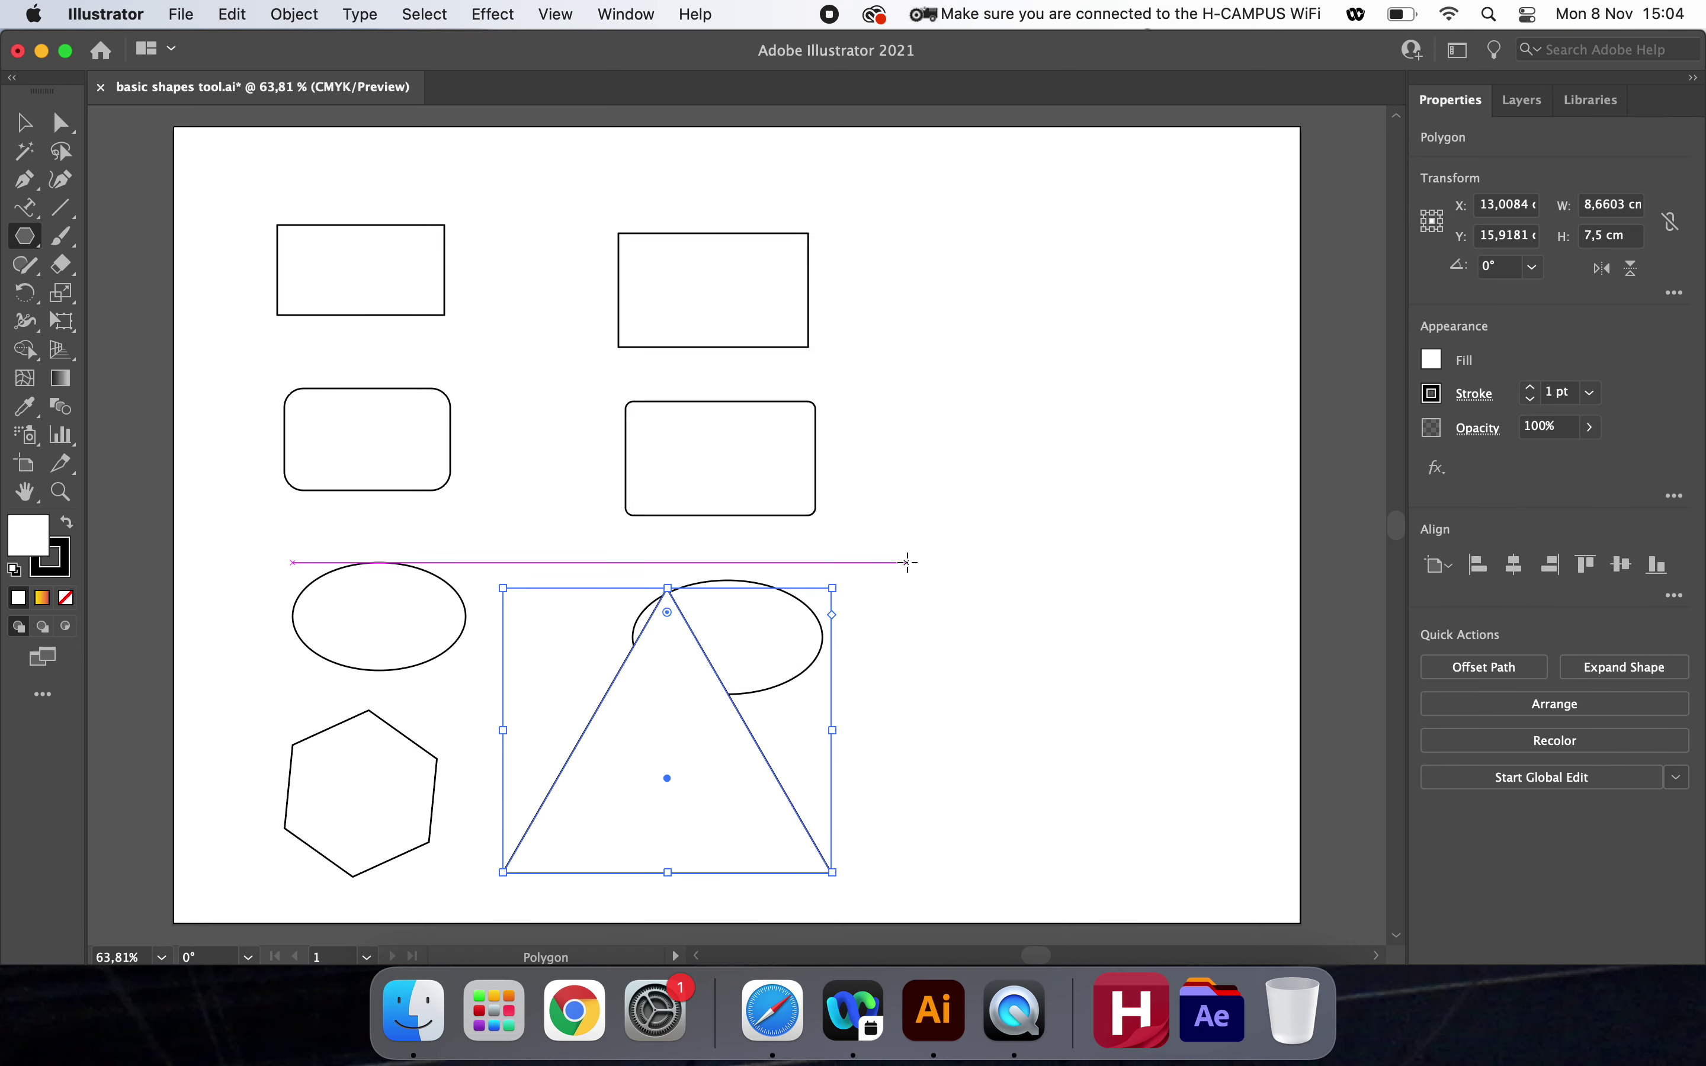
pyautogui.click(878, 659)
pyautogui.click(899, 560)
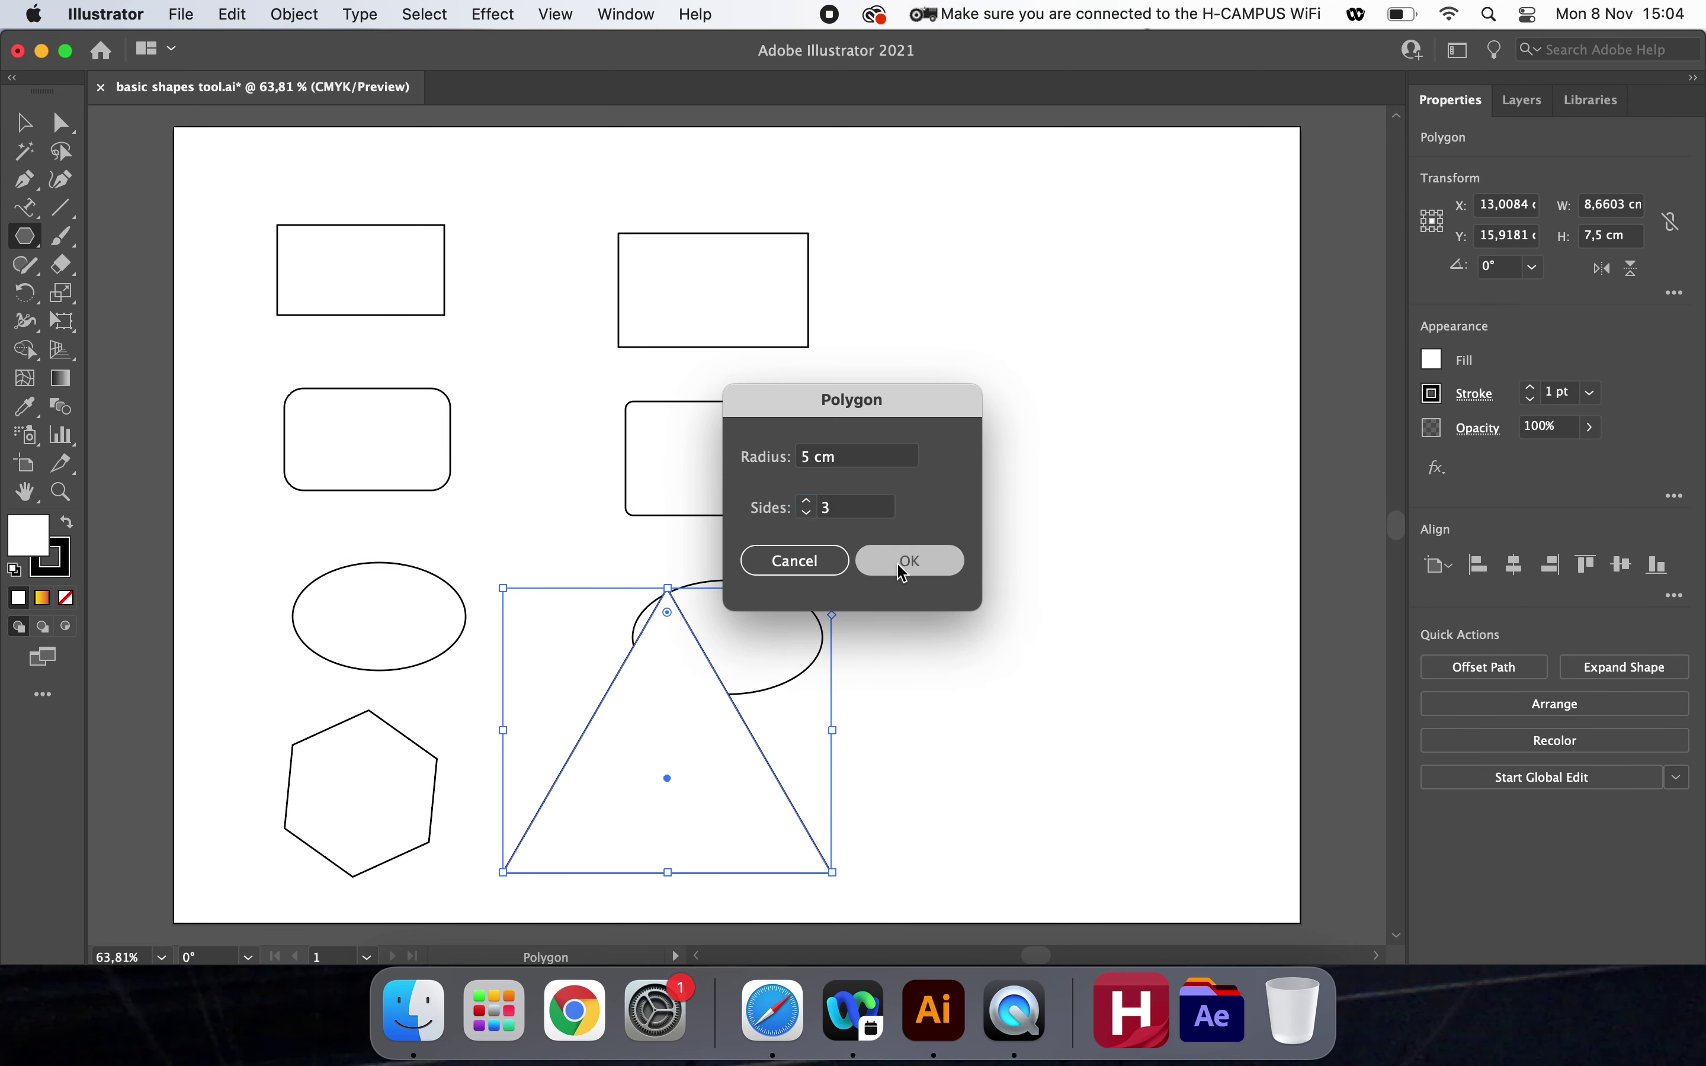
pyautogui.click(29, 121)
pyautogui.click(904, 325)
pyautogui.click(901, 523)
pyautogui.press('Delete')
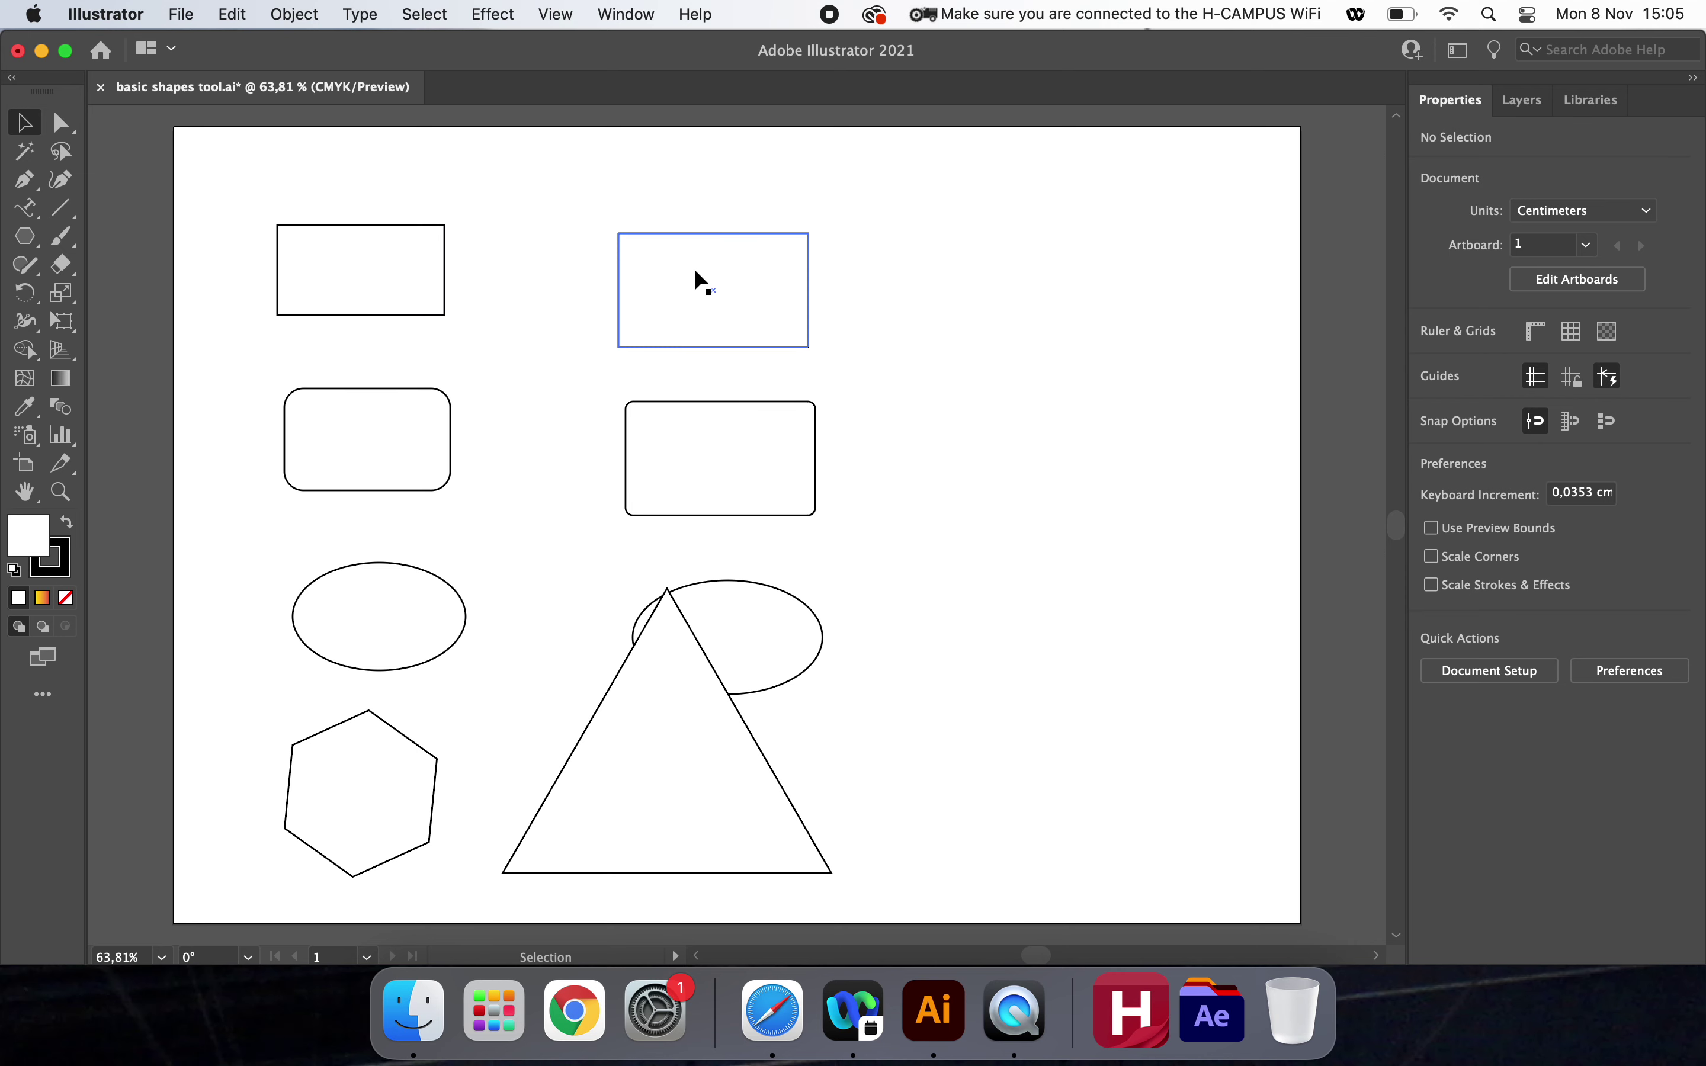
# Move the freehand rectangle up and to the left, to about X 4,16 cm and Y 2,81 cm, and deselect it.
pyautogui.moveTo(398, 234); pyautogui.dragTo(368, 196)
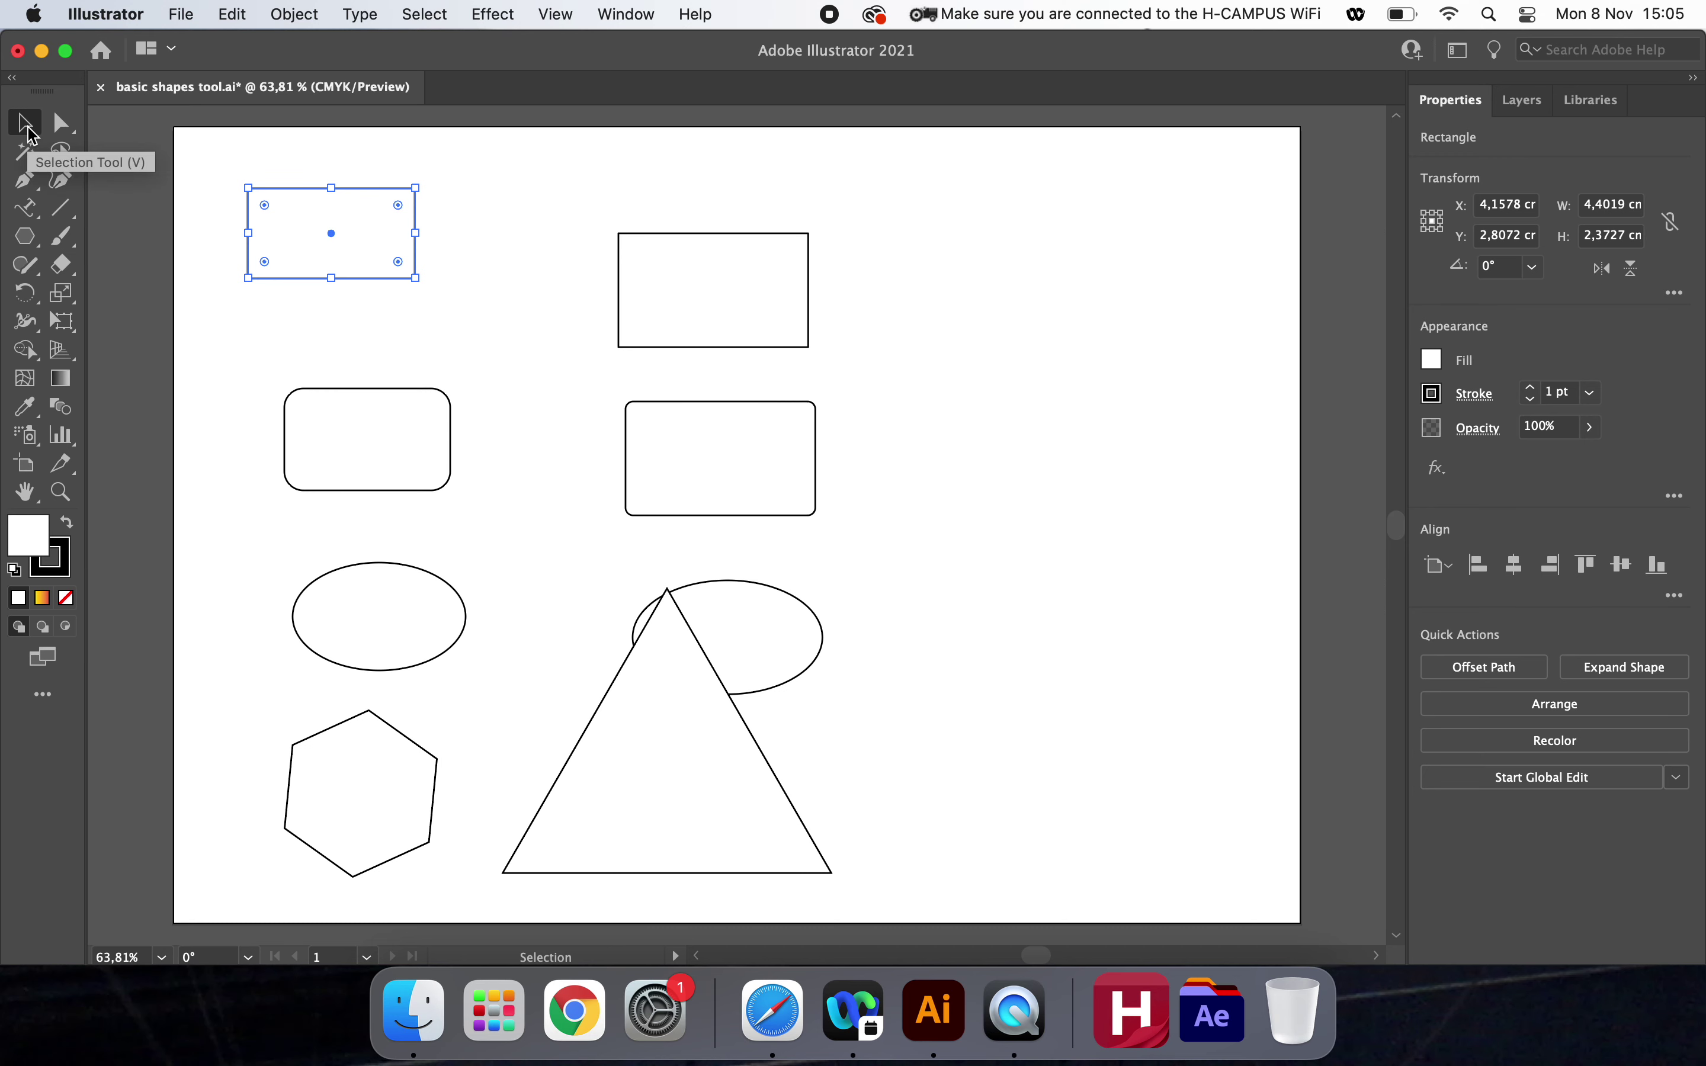
pyautogui.click(549, 223)
pyautogui.click(359, 236)
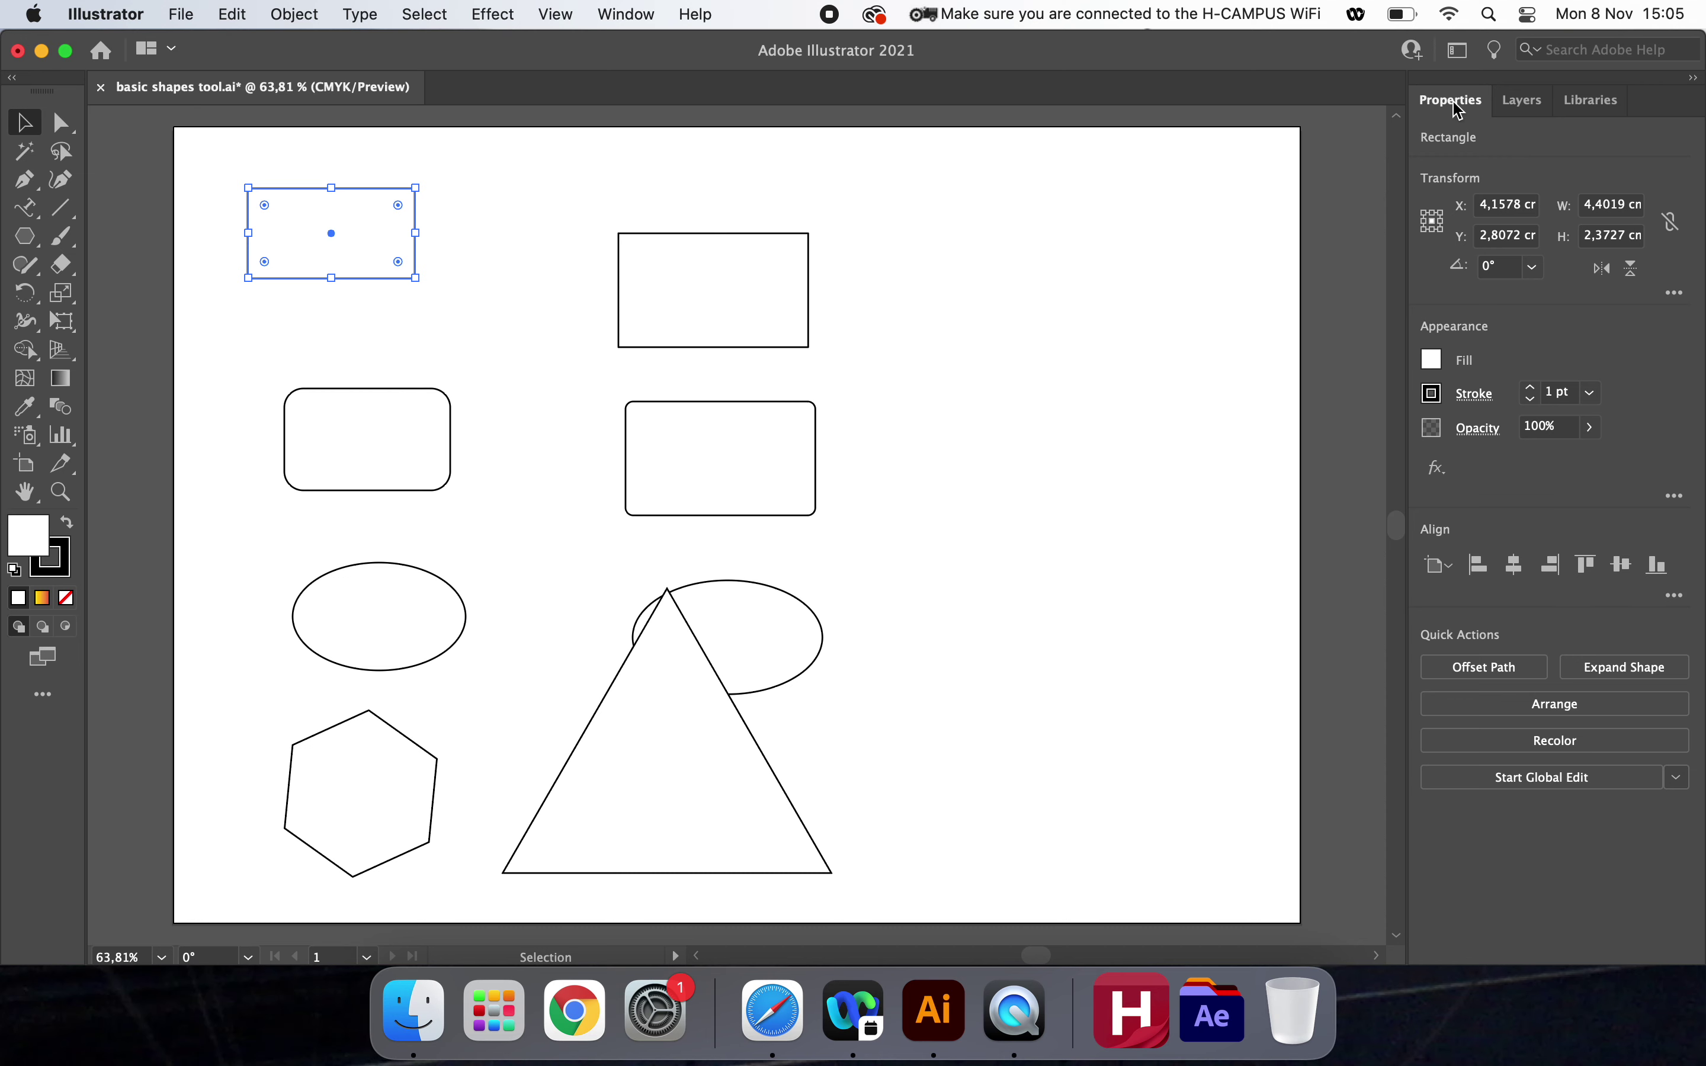
pyautogui.click(649, 196)
# Fill the freehand rectangle at the artboard's upper left with the orange-red swatch.
pyautogui.click(419, 244)
pyautogui.click(1432, 361)
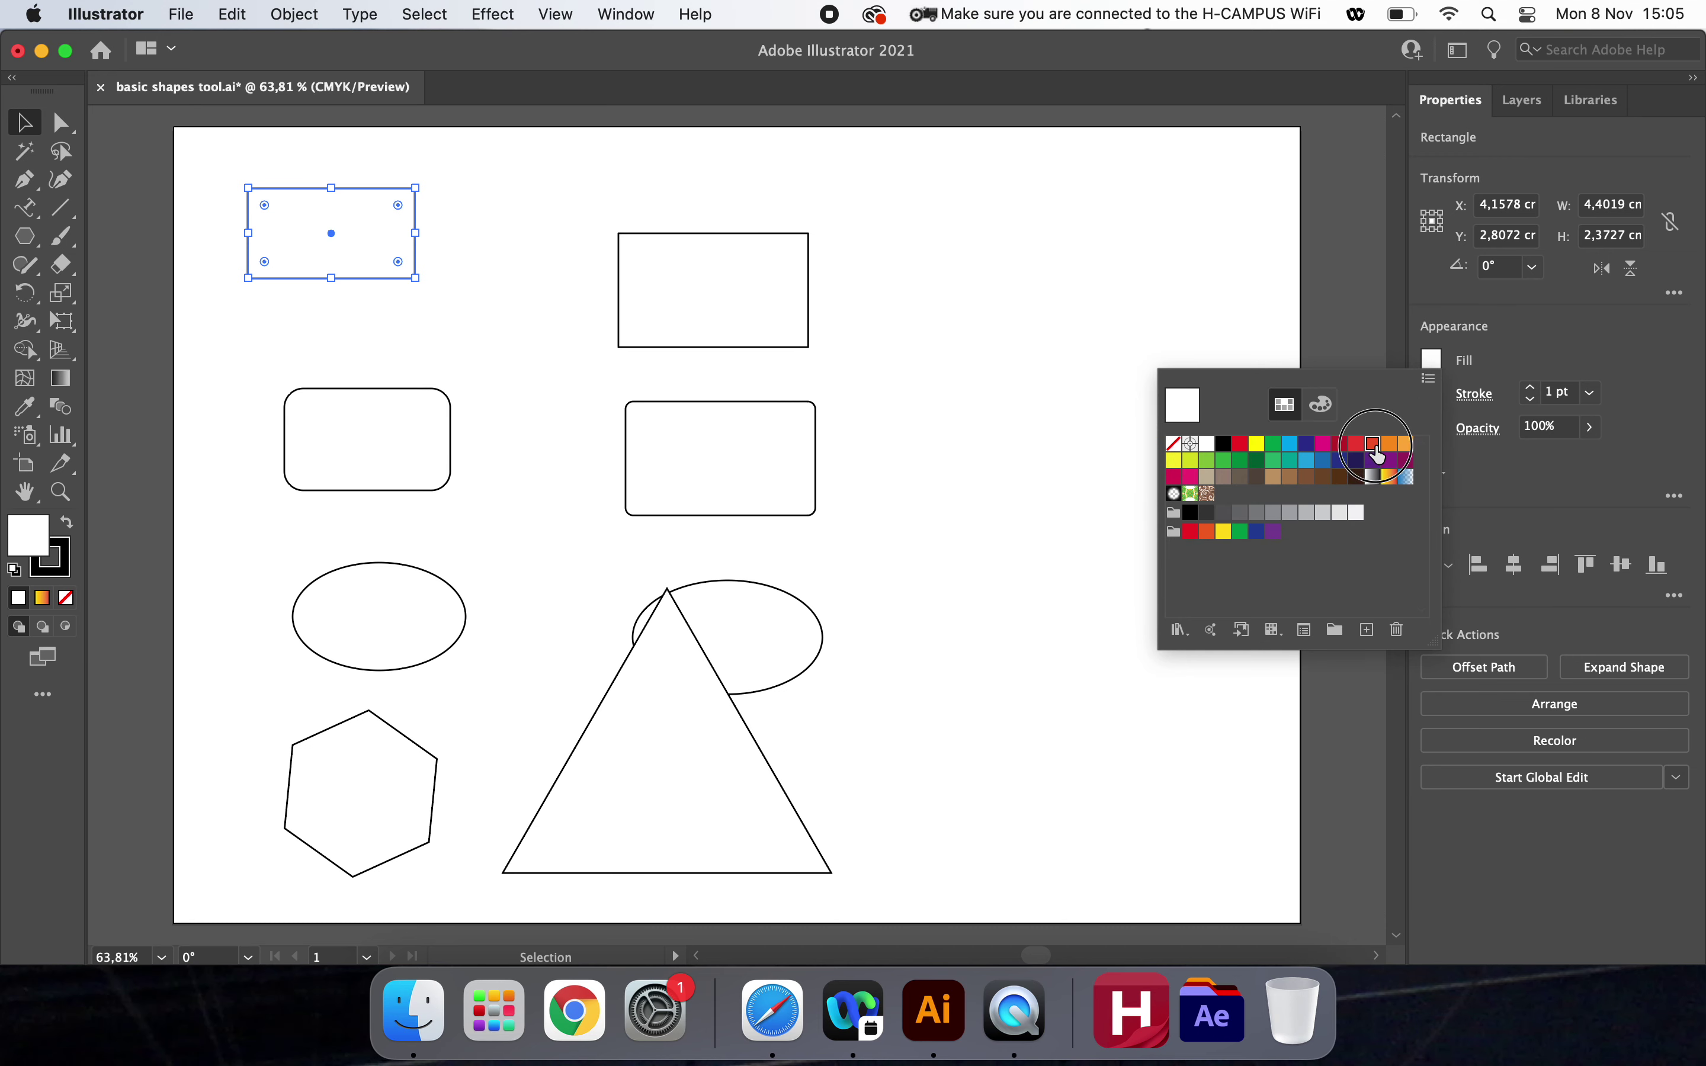
pyautogui.click(1375, 446)
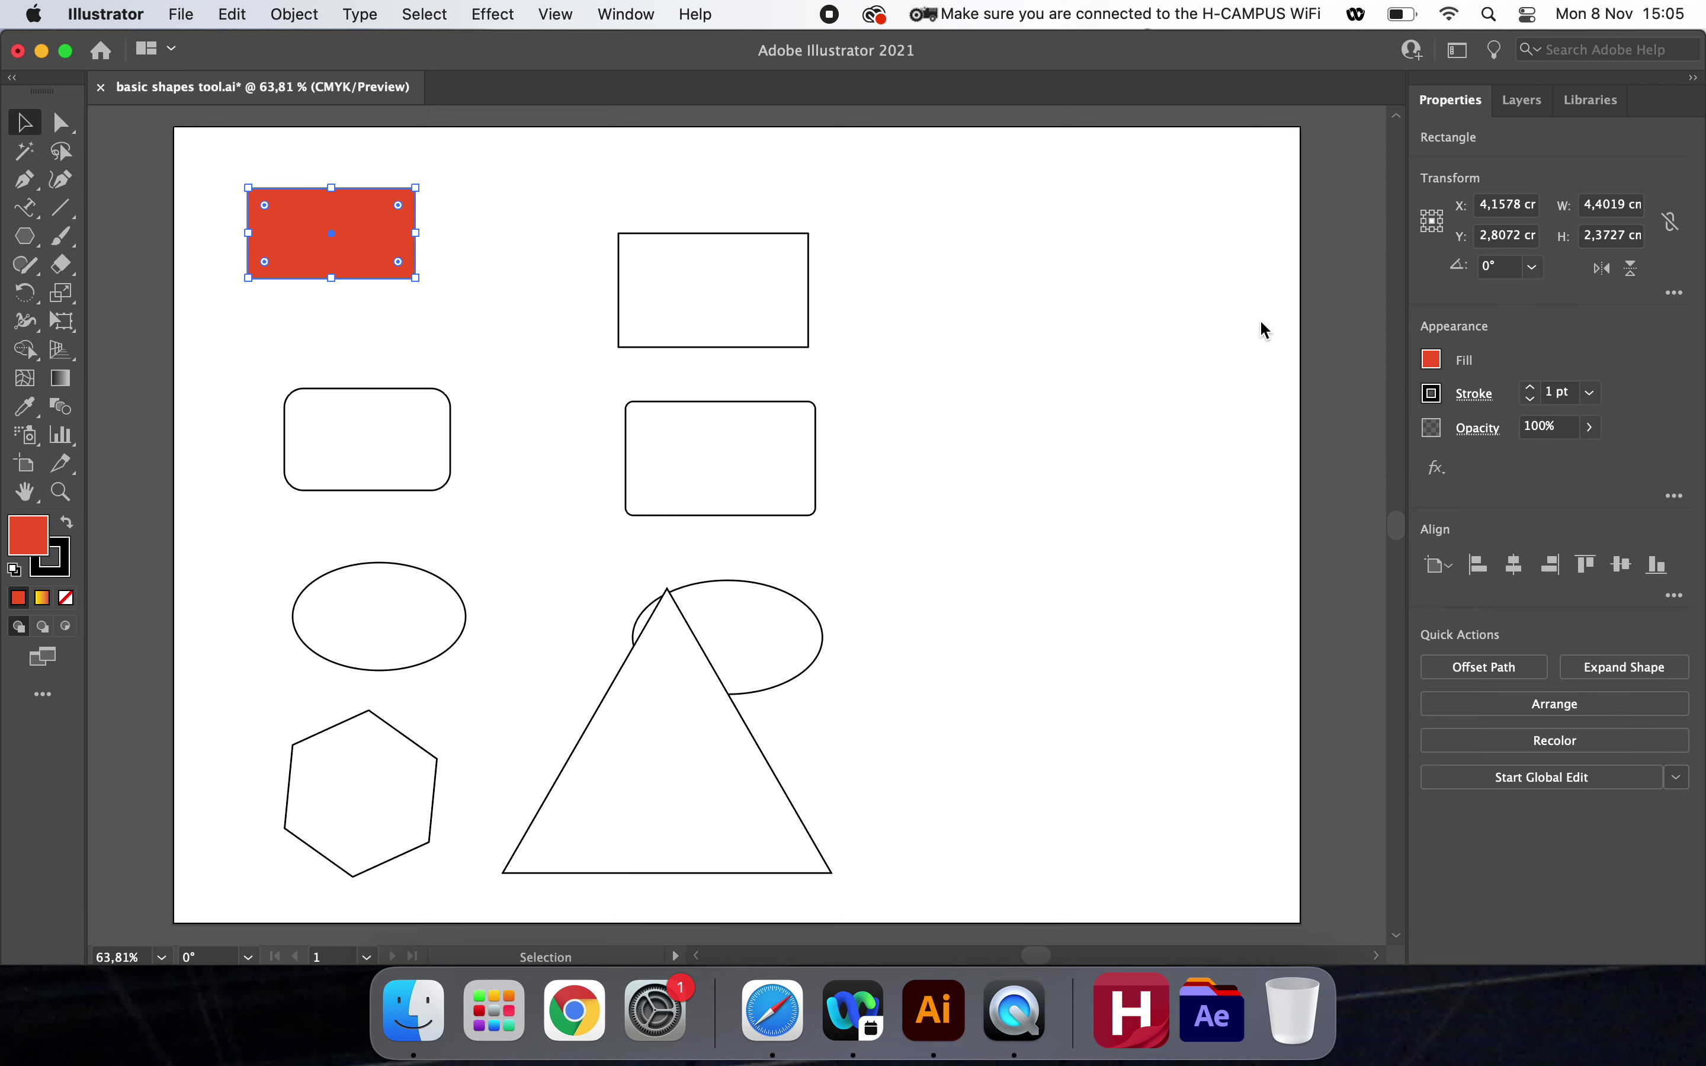
# Give the orange-red rectangle a 3 pt dark blue stroke and deselect it.
pyautogui.click(1475, 395)
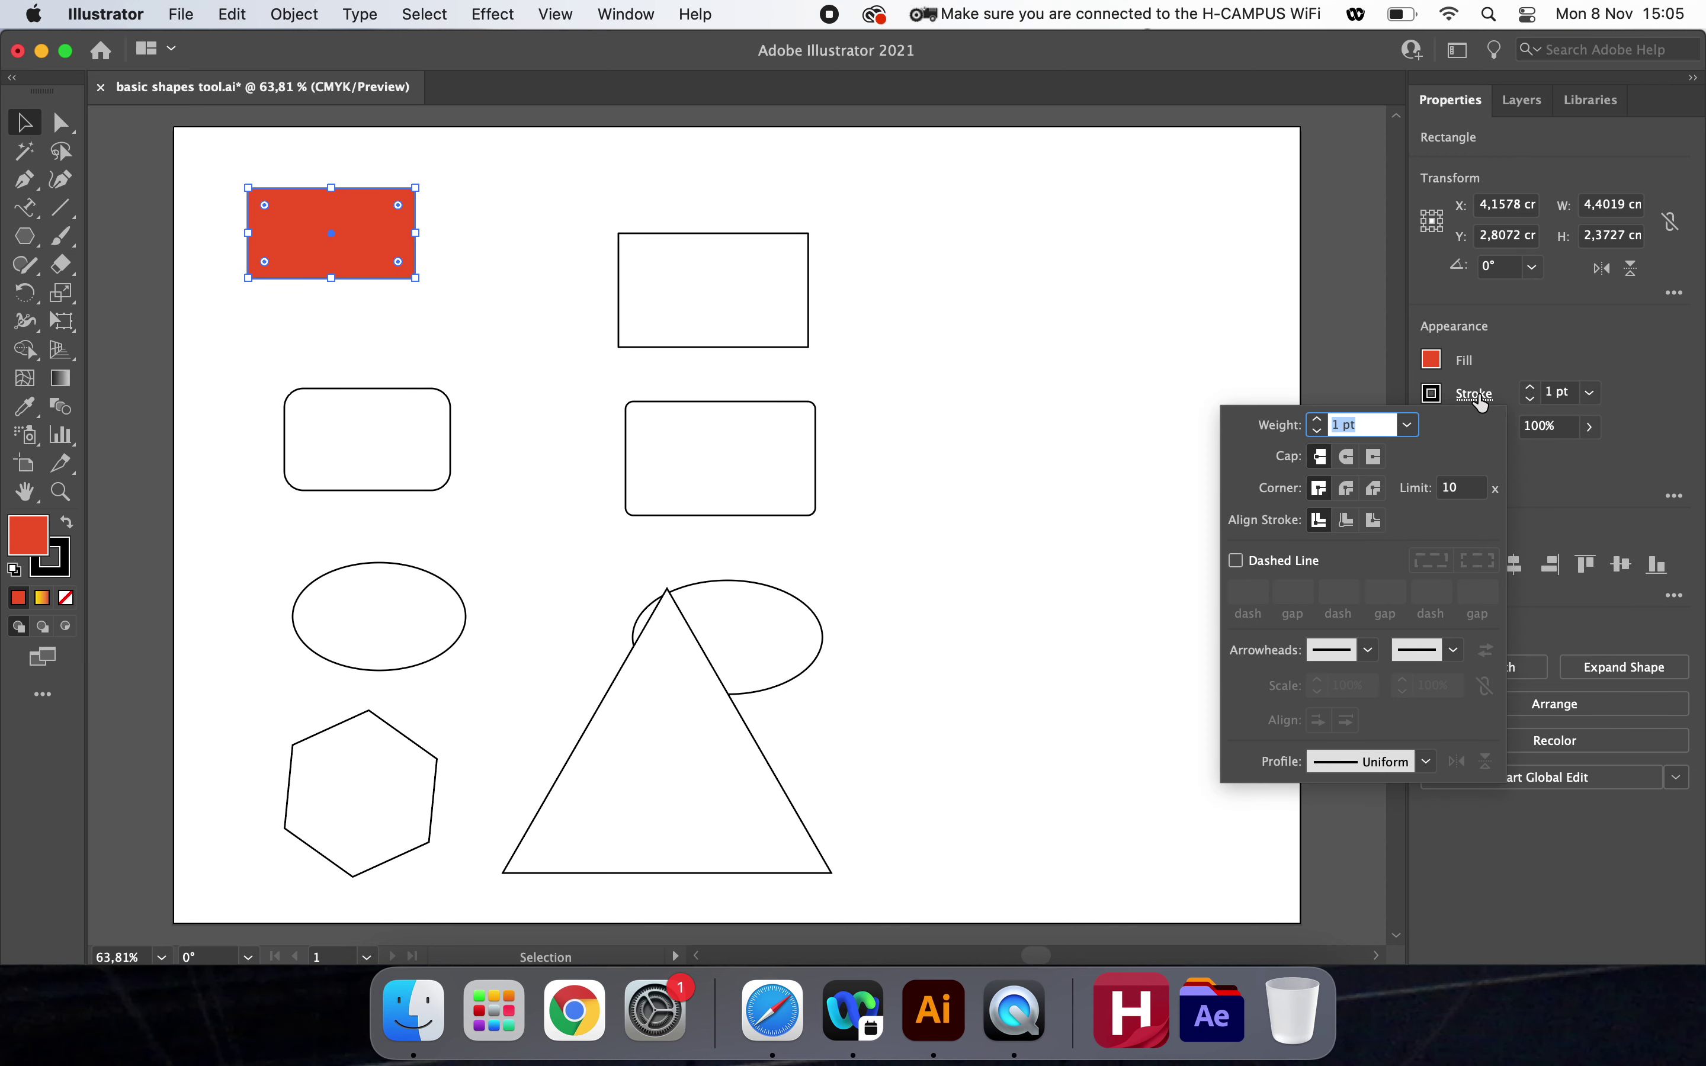
pyautogui.click(1409, 426)
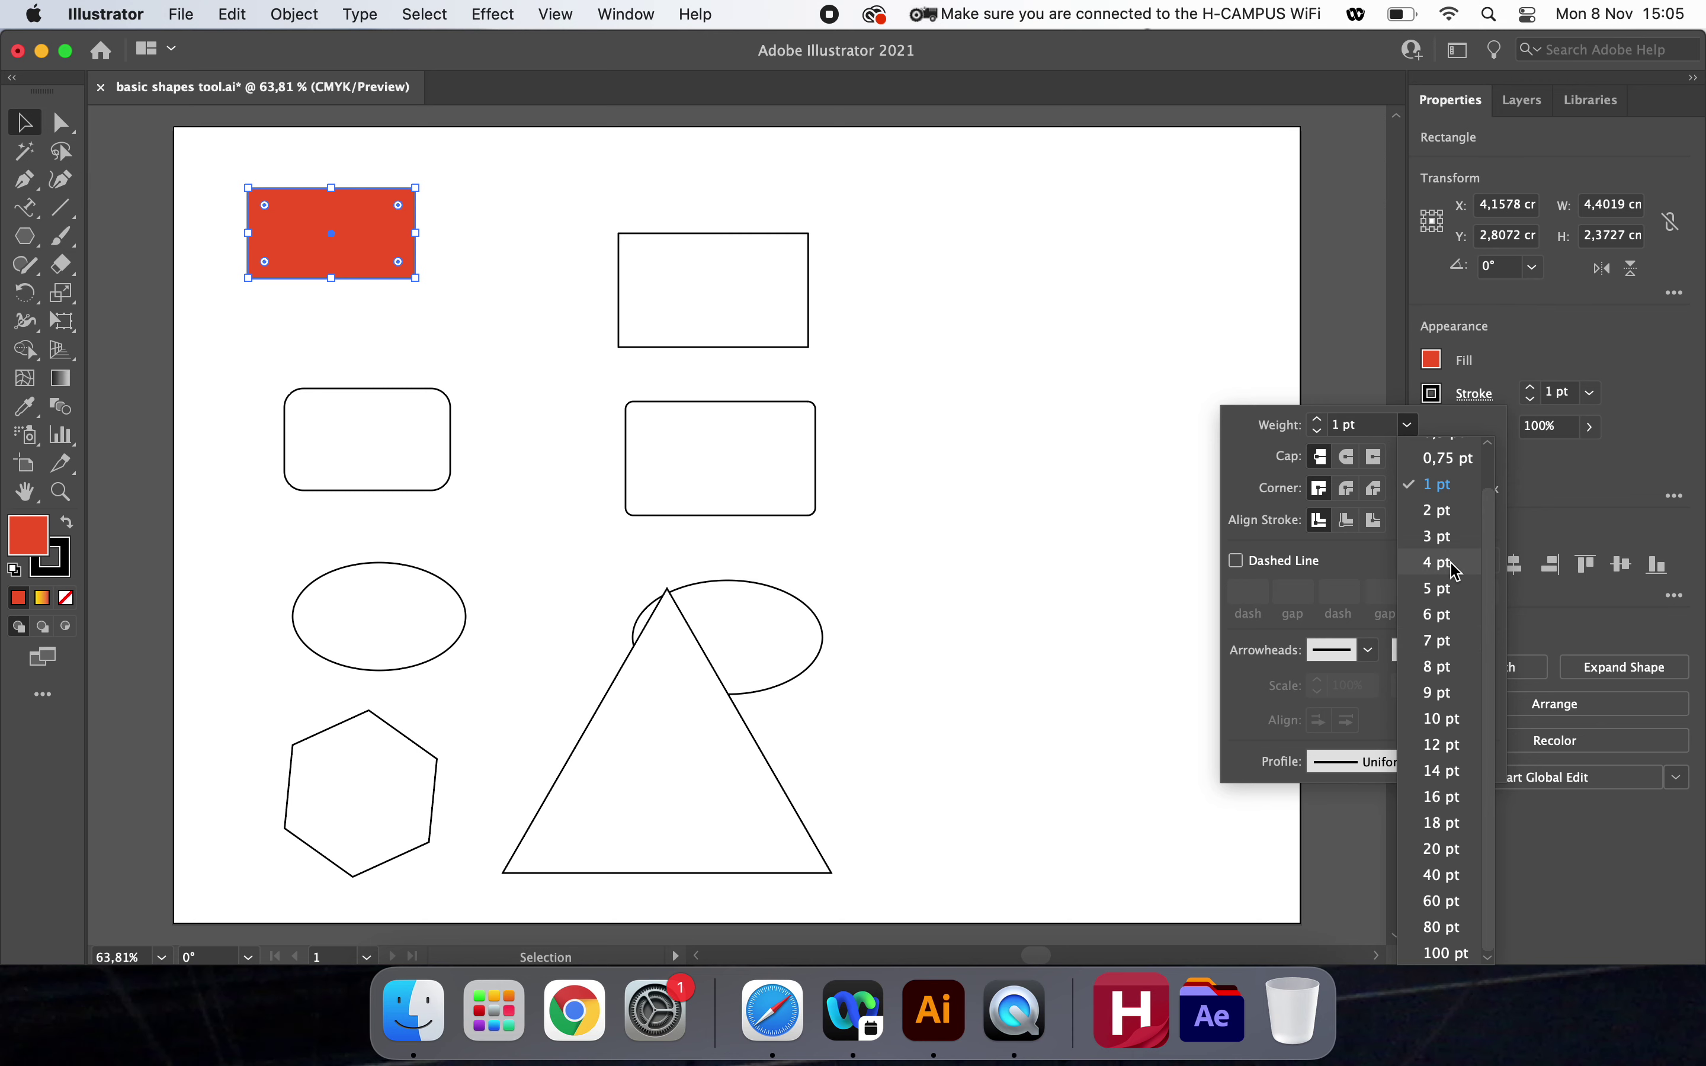
pyautogui.click(1442, 536)
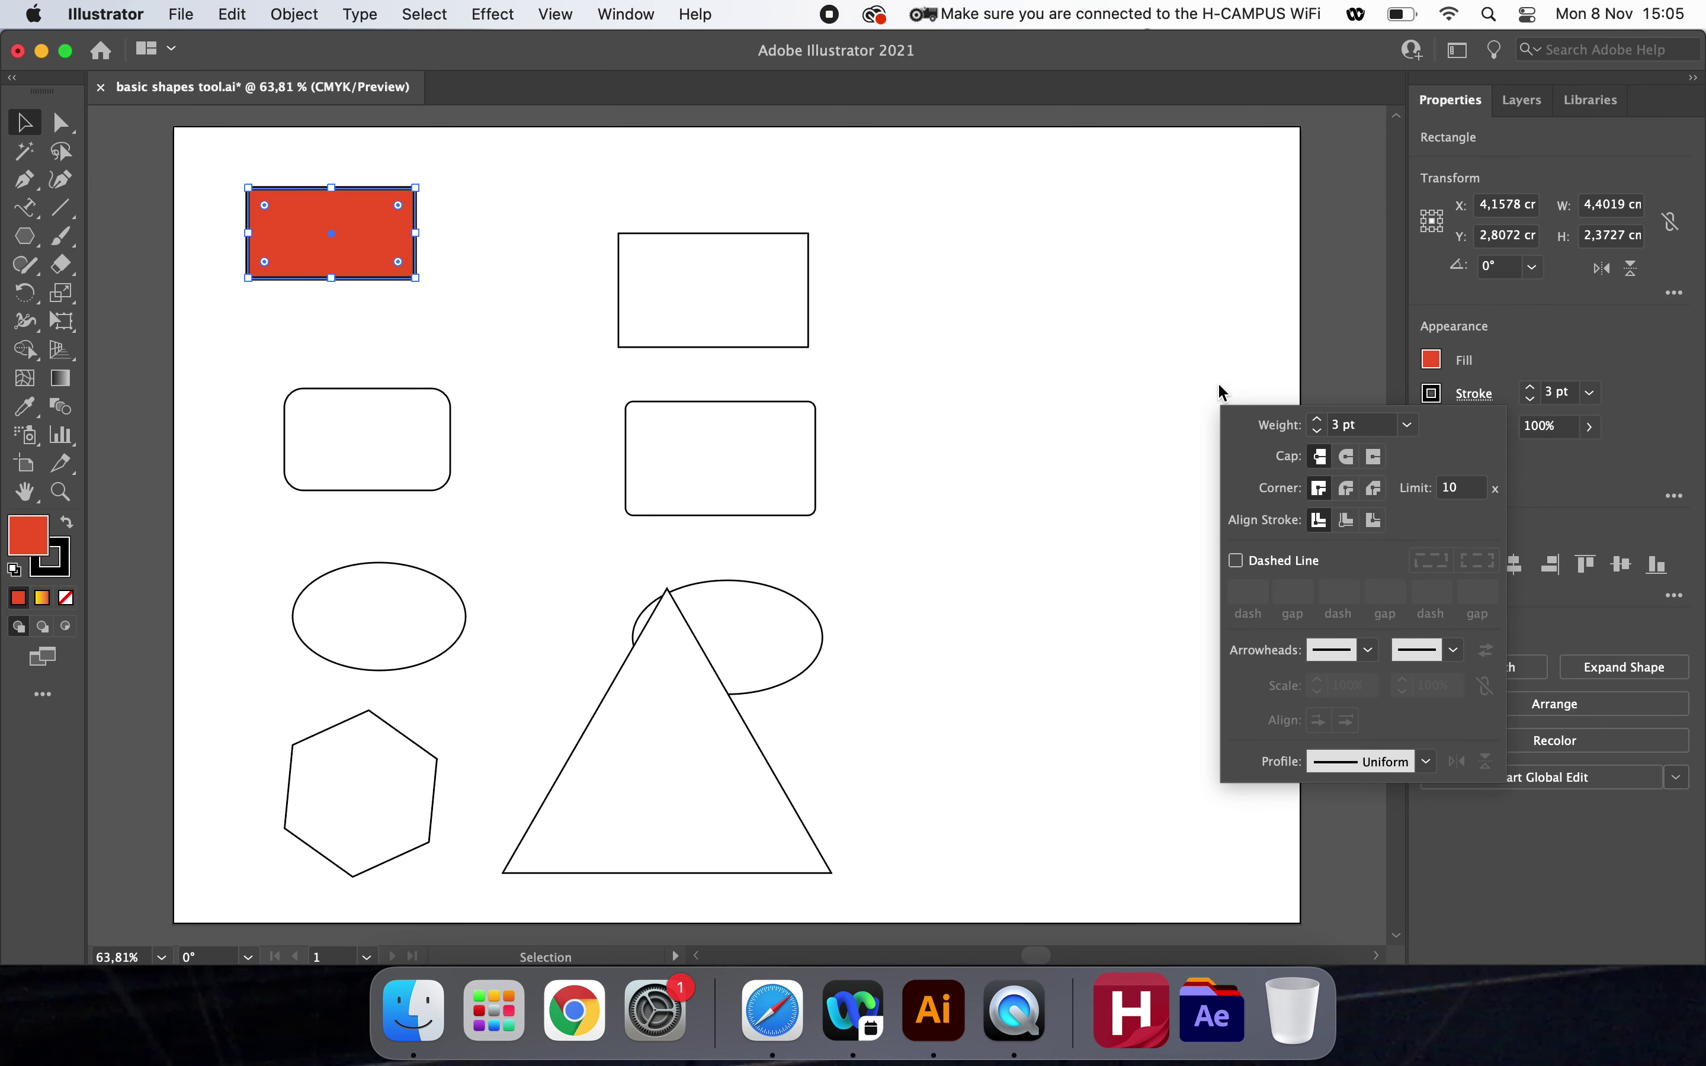
pyautogui.click(1438, 399)
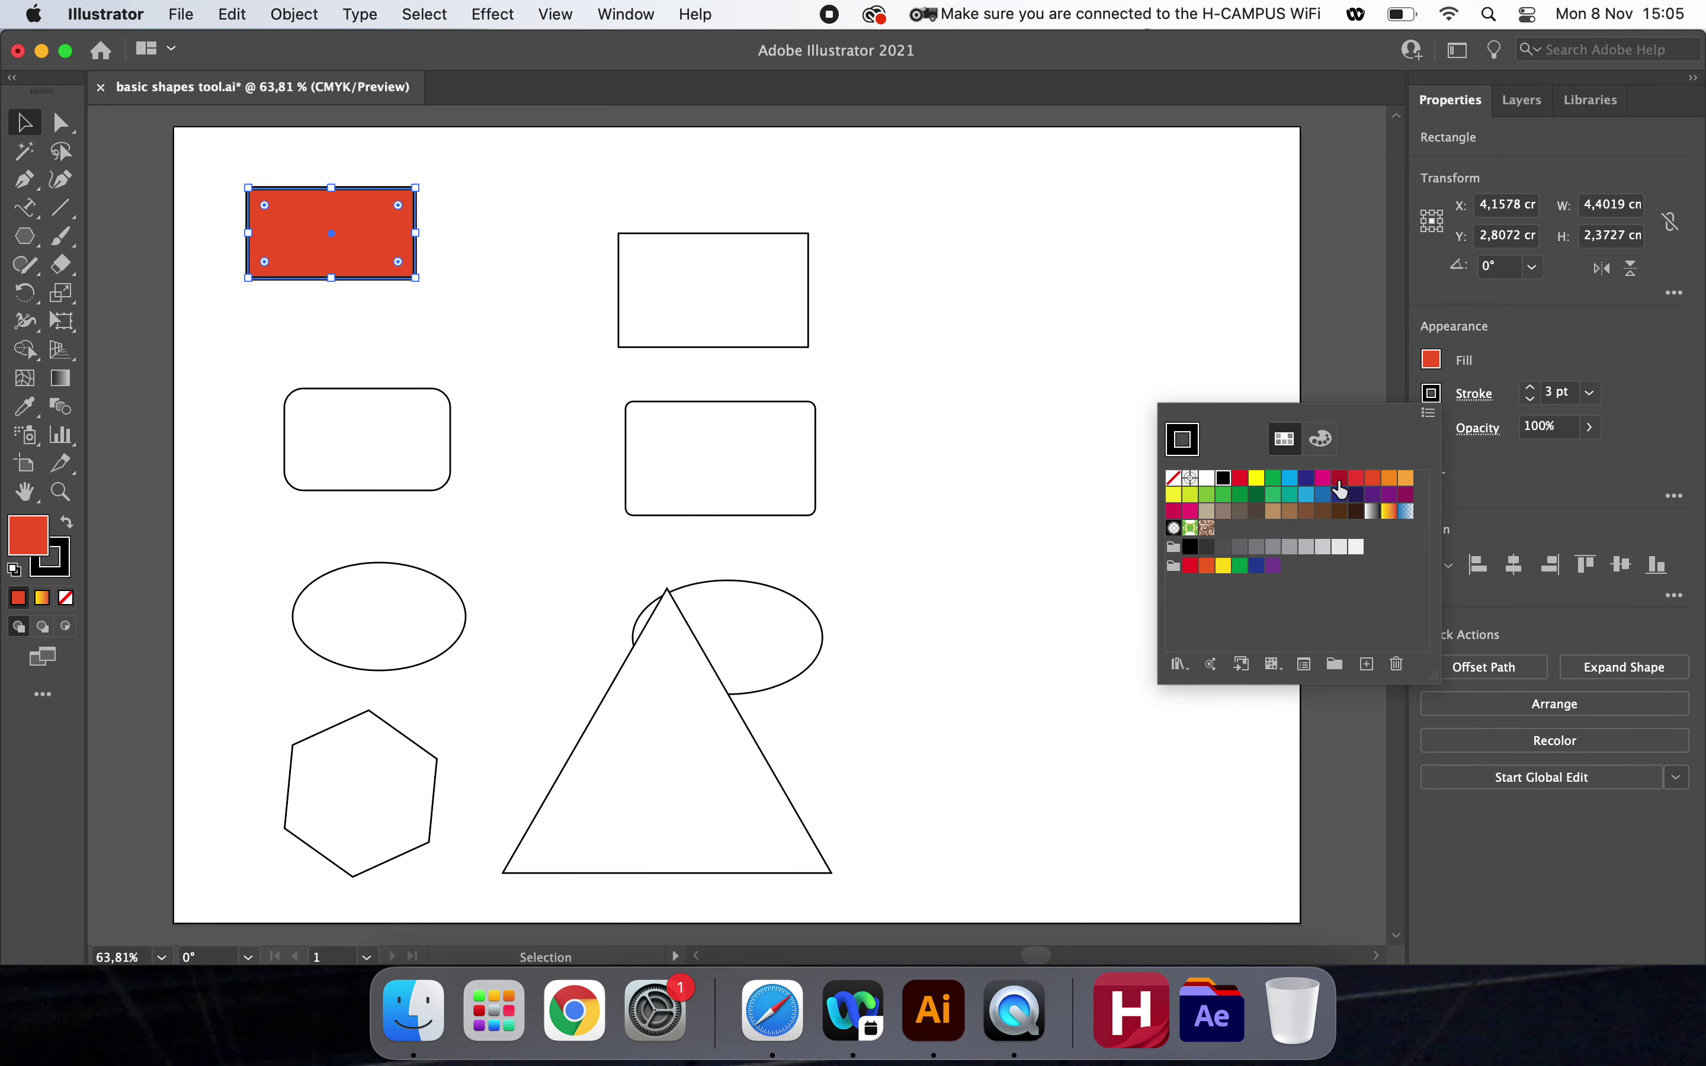
pyautogui.click(1308, 481)
pyautogui.click(1147, 352)
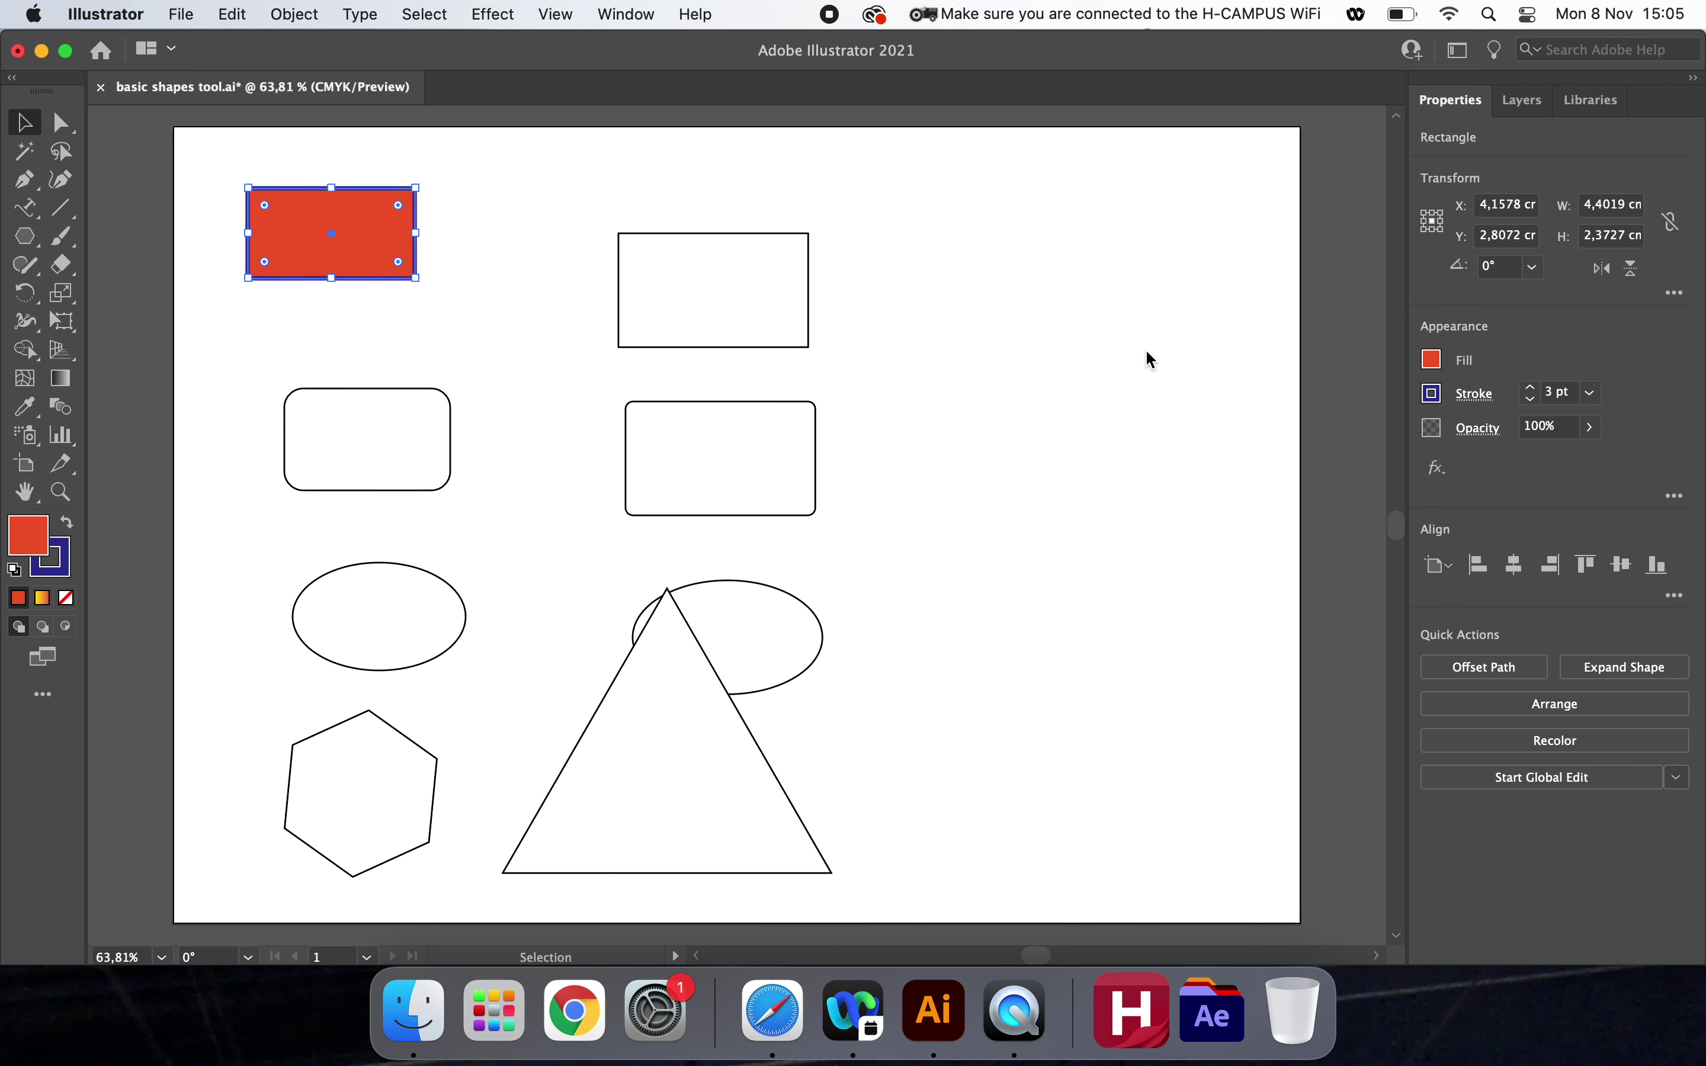
pyautogui.click(1146, 351)
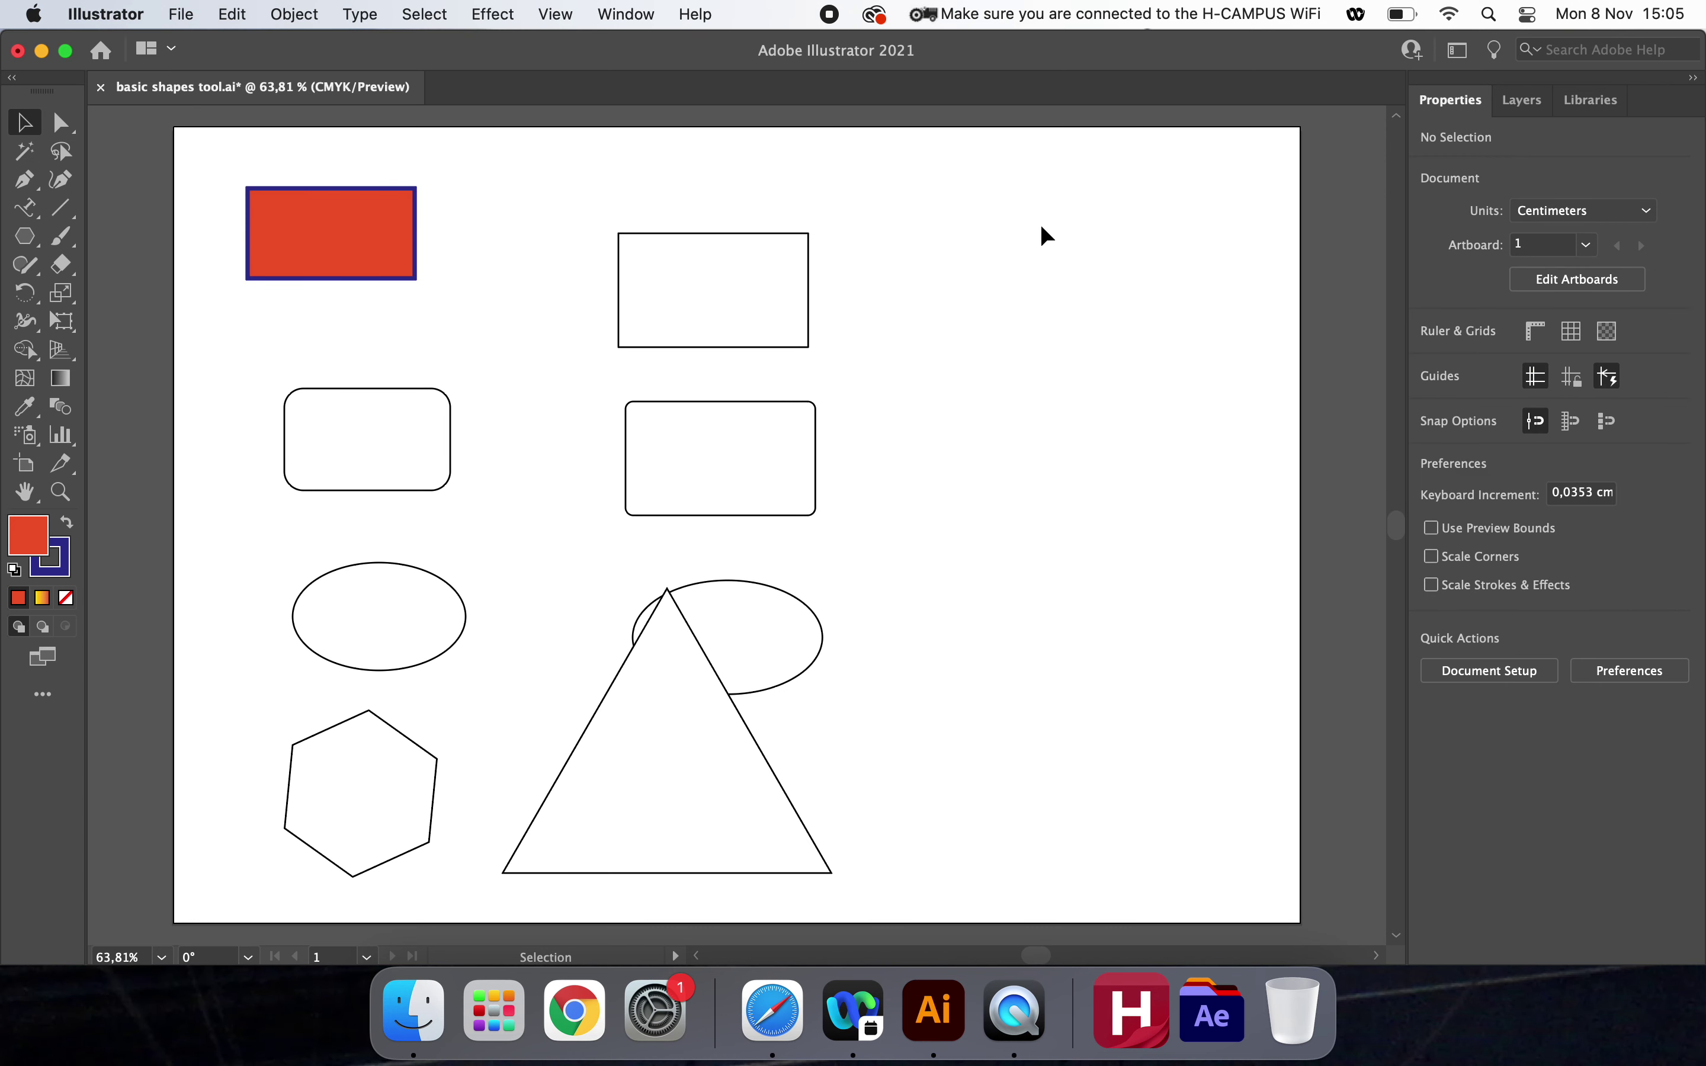
# Fill the 5 by 3 cm sharp-cornered rectangle with magenta, set its stroke to none, and deselect it.
pyautogui.click(650, 244)
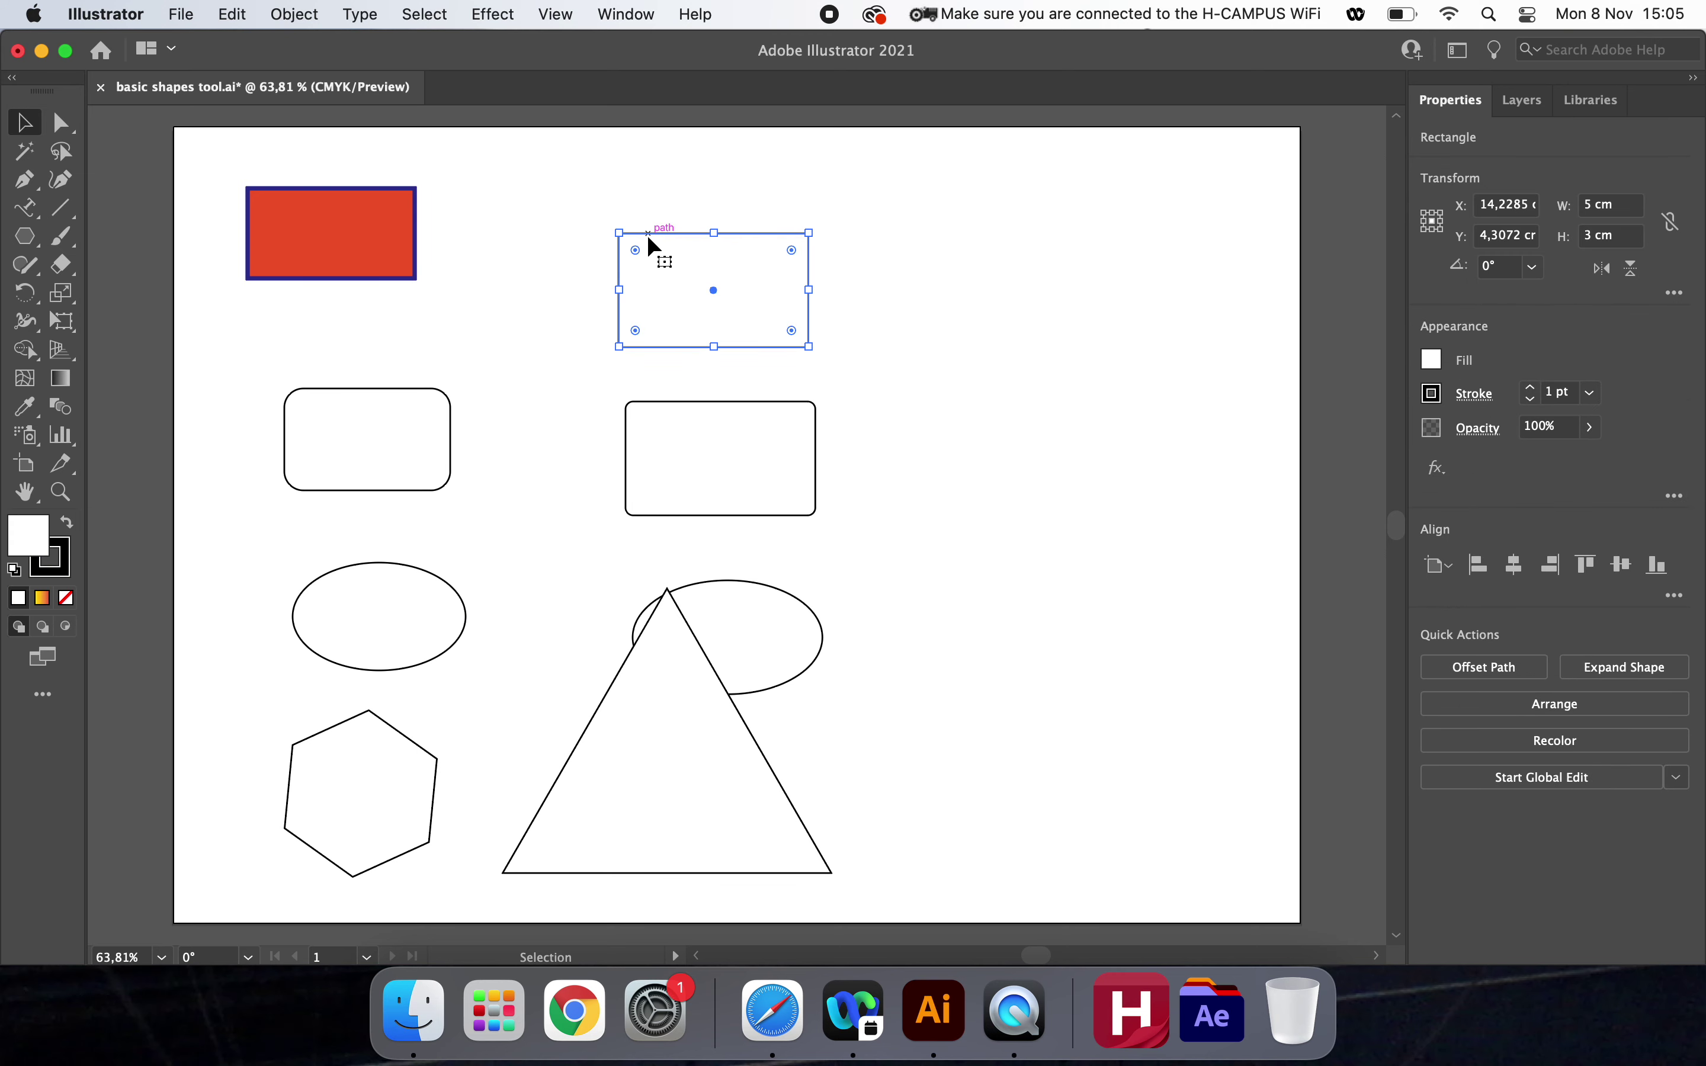
pyautogui.click(1431, 360)
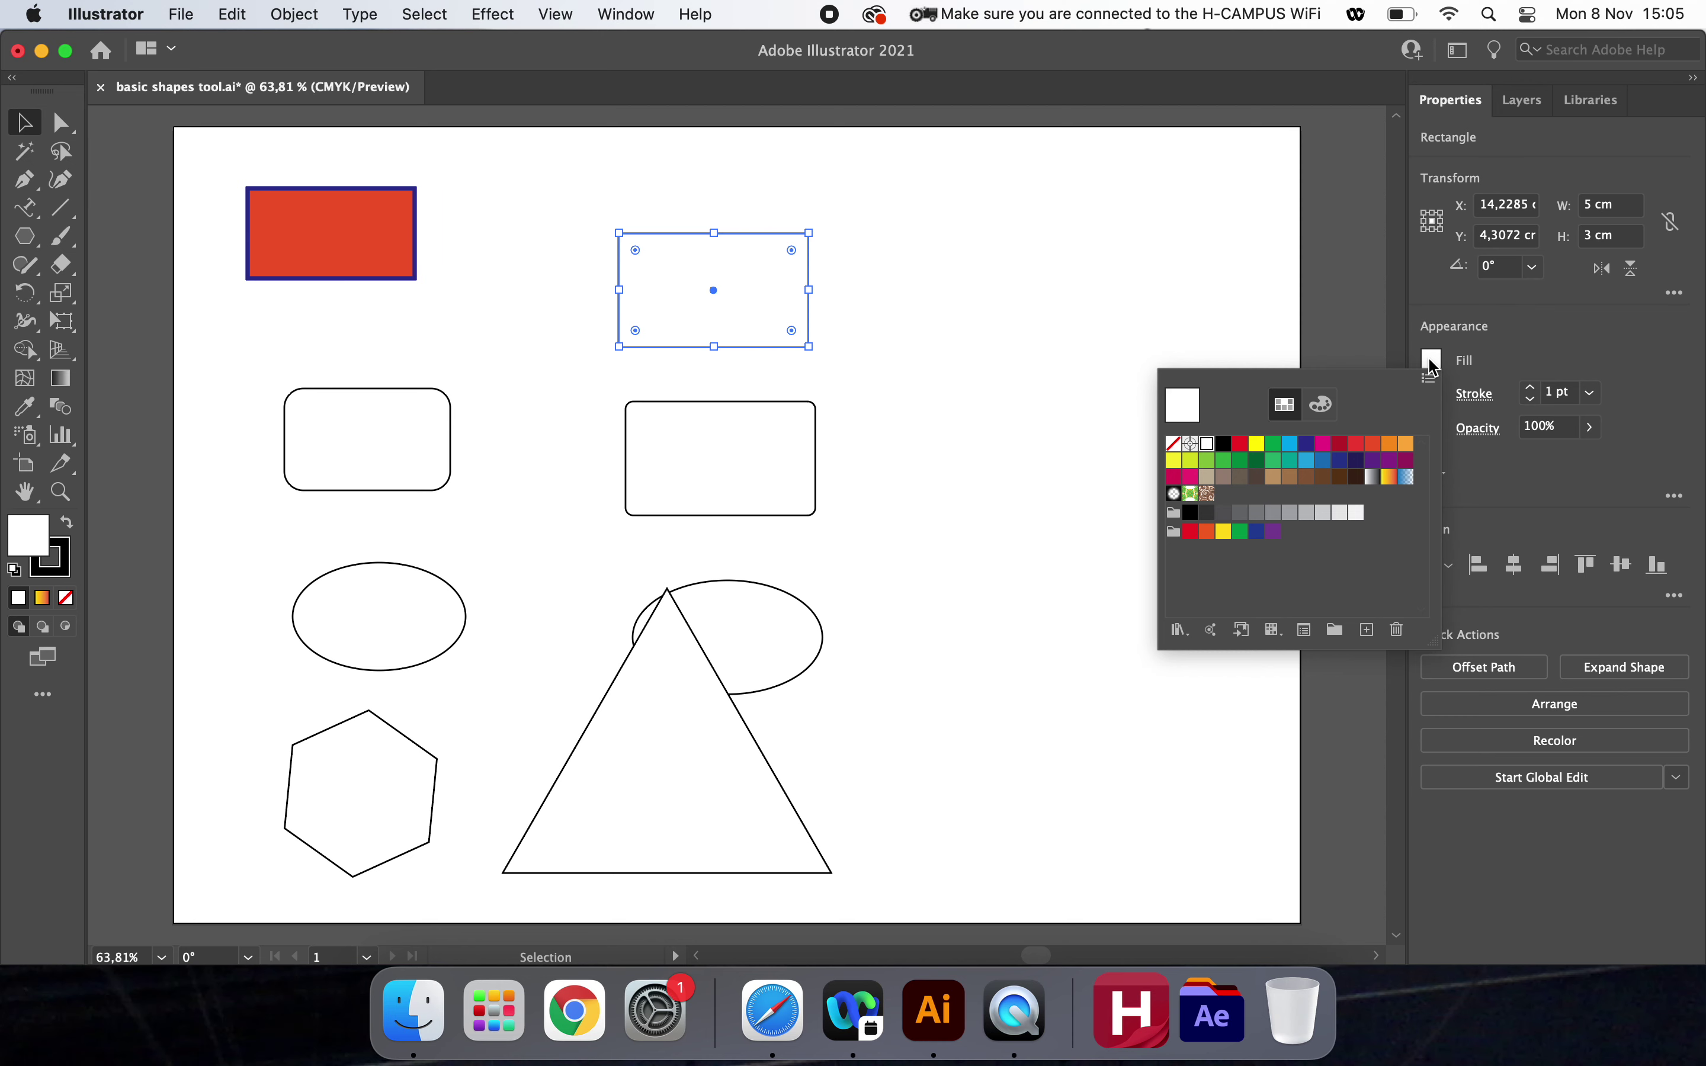
pyautogui.click(1325, 455)
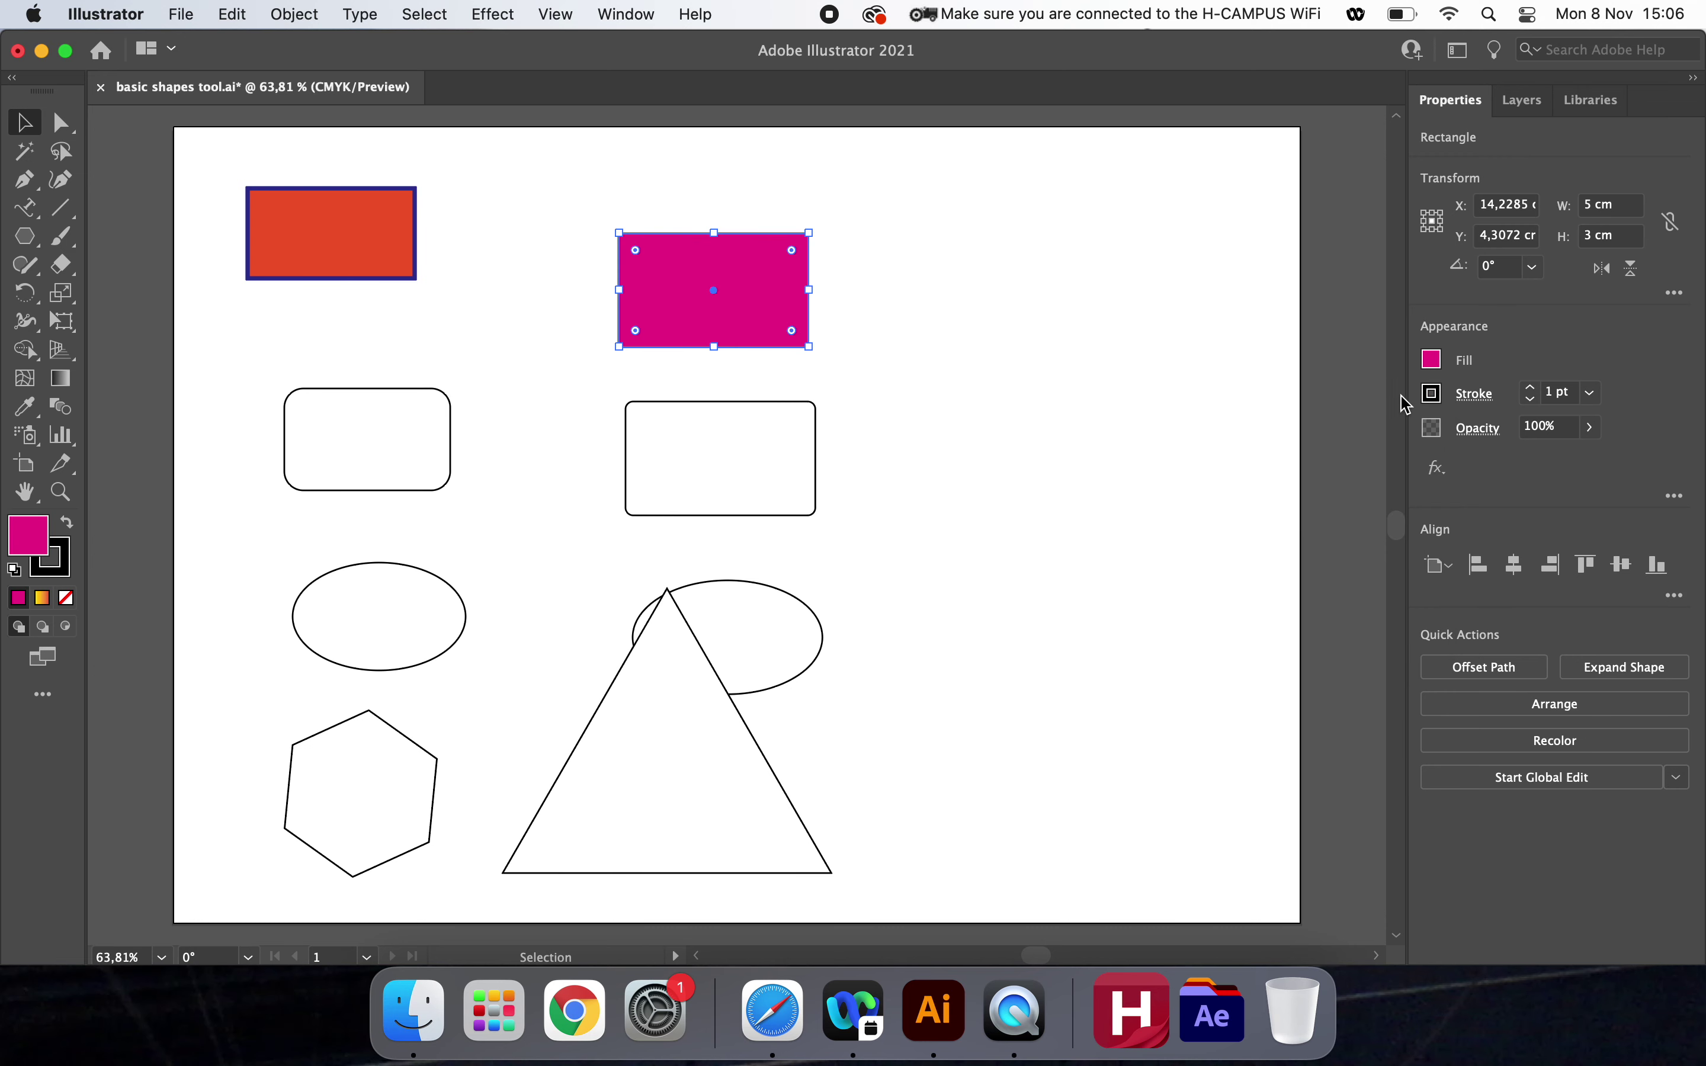
pyautogui.click(1432, 393)
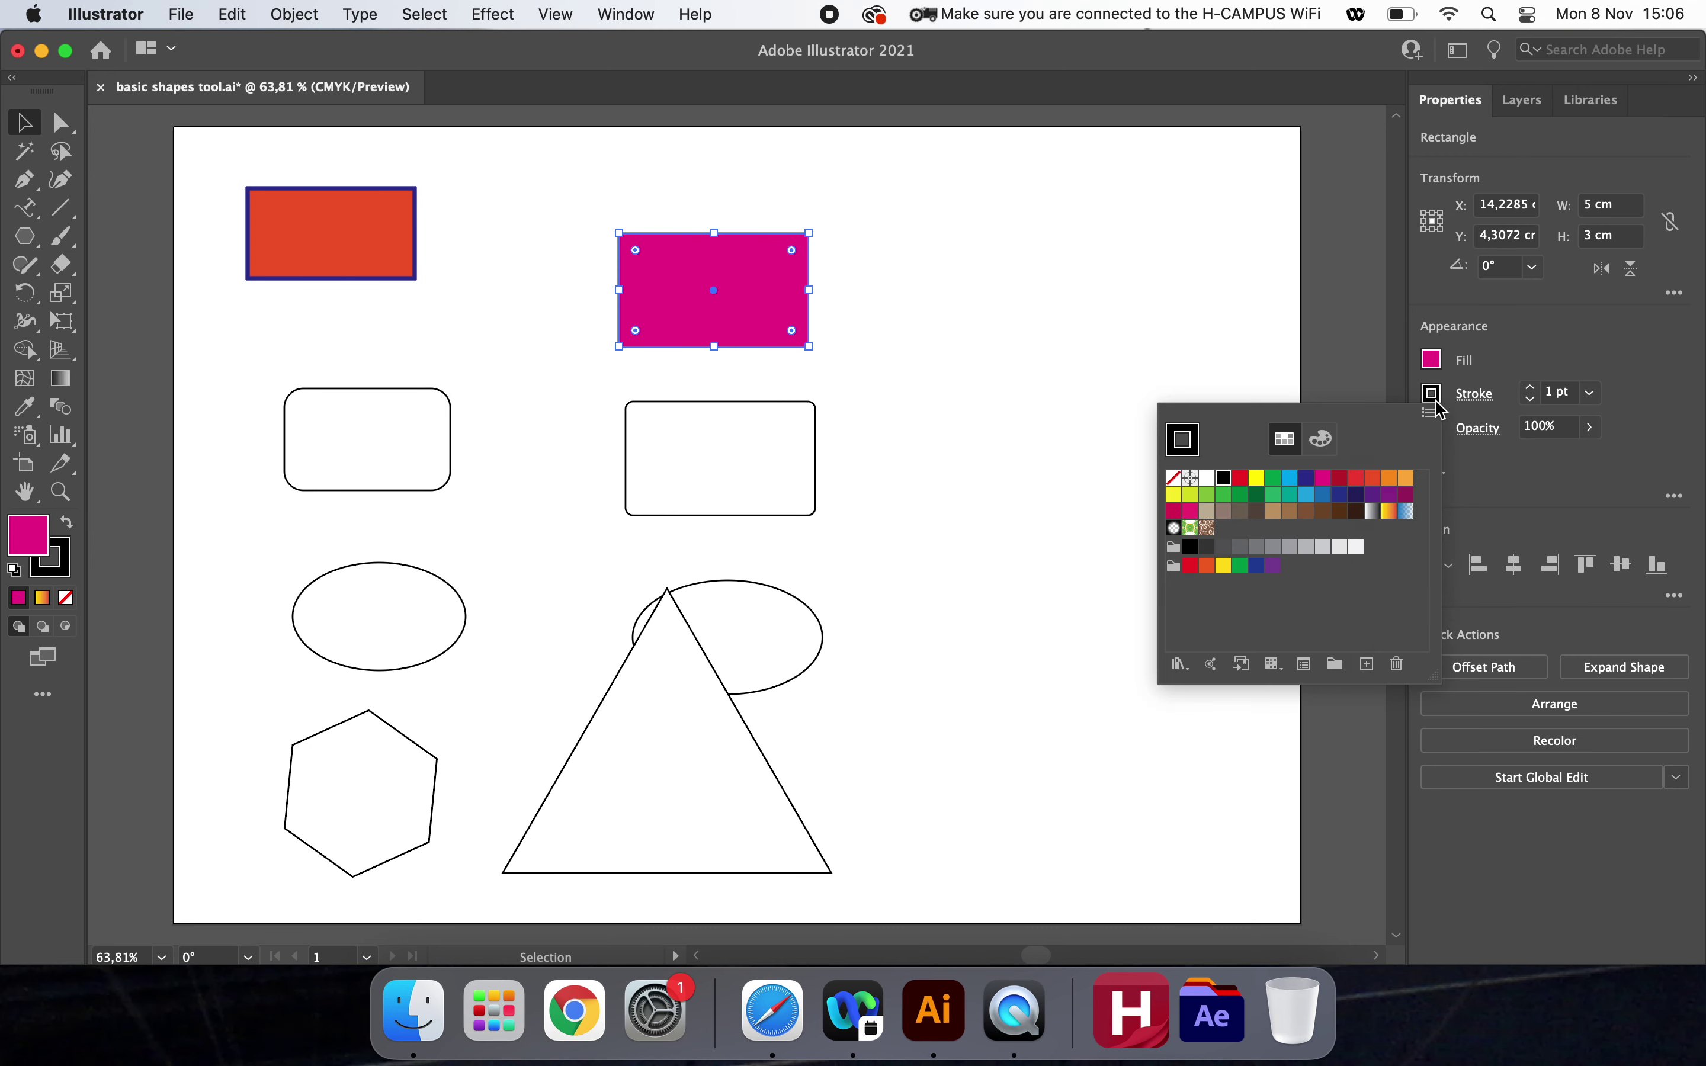
pyautogui.click(1175, 481)
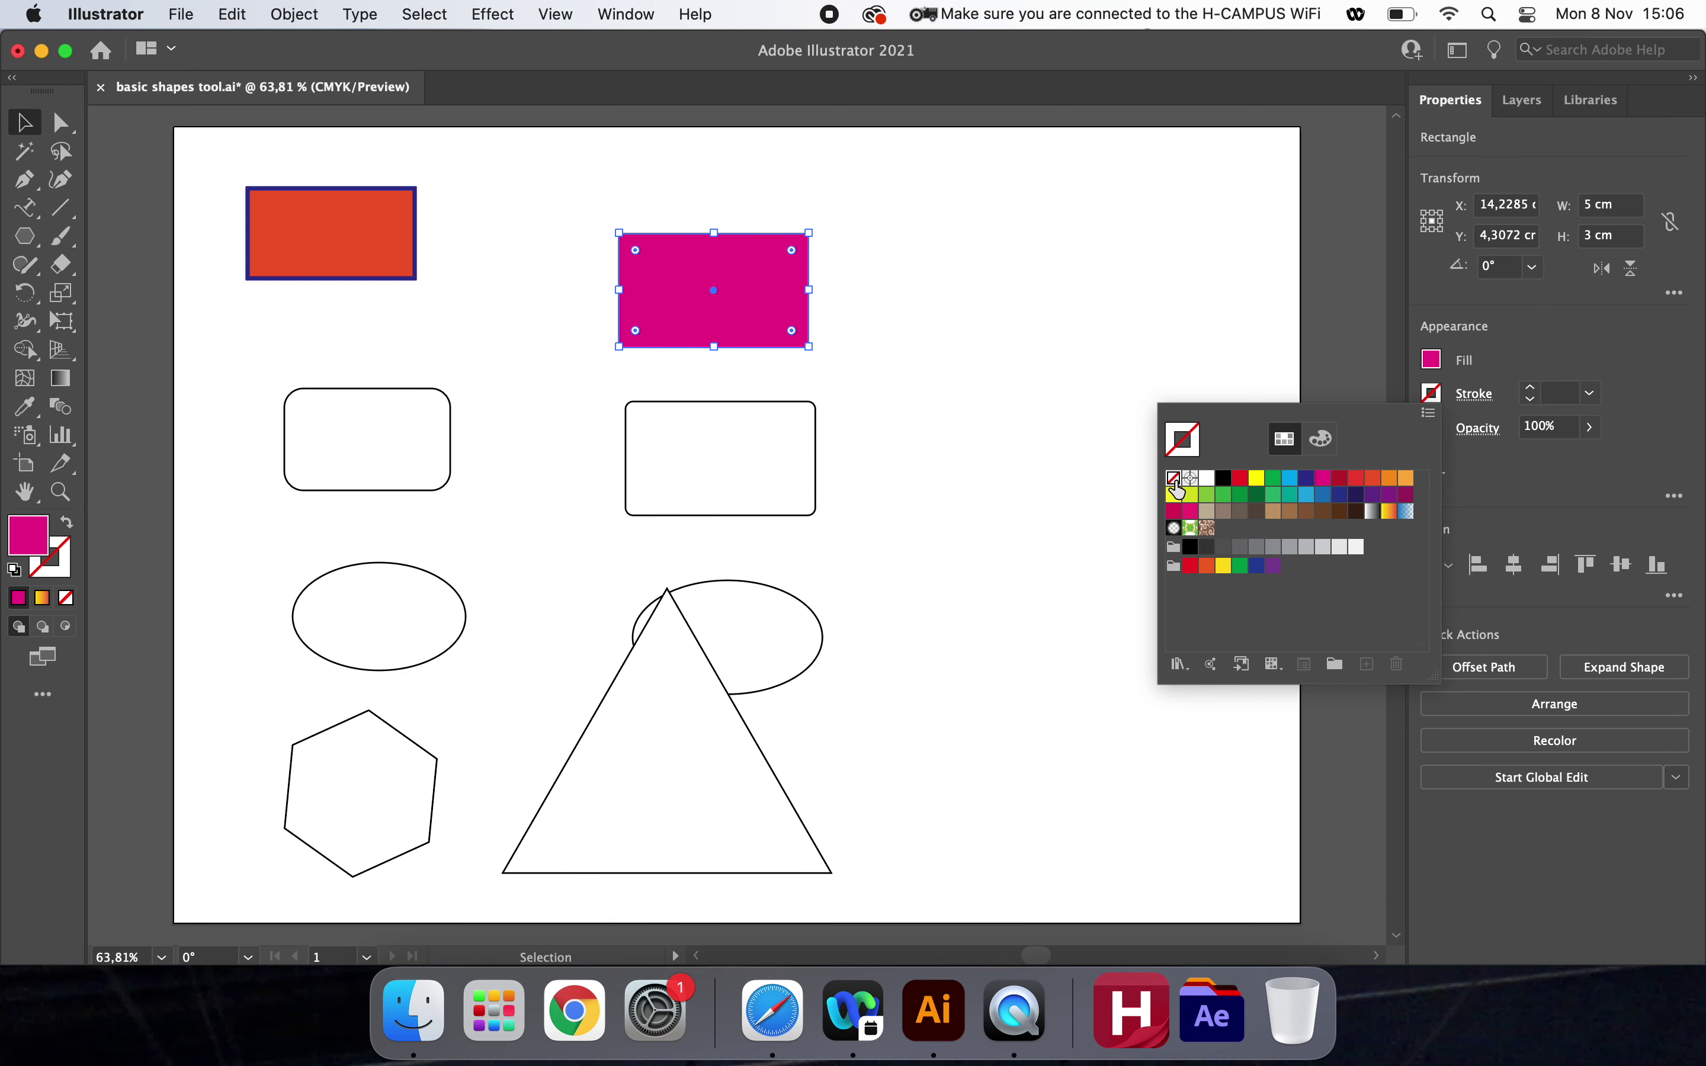
pyautogui.click(1031, 459)
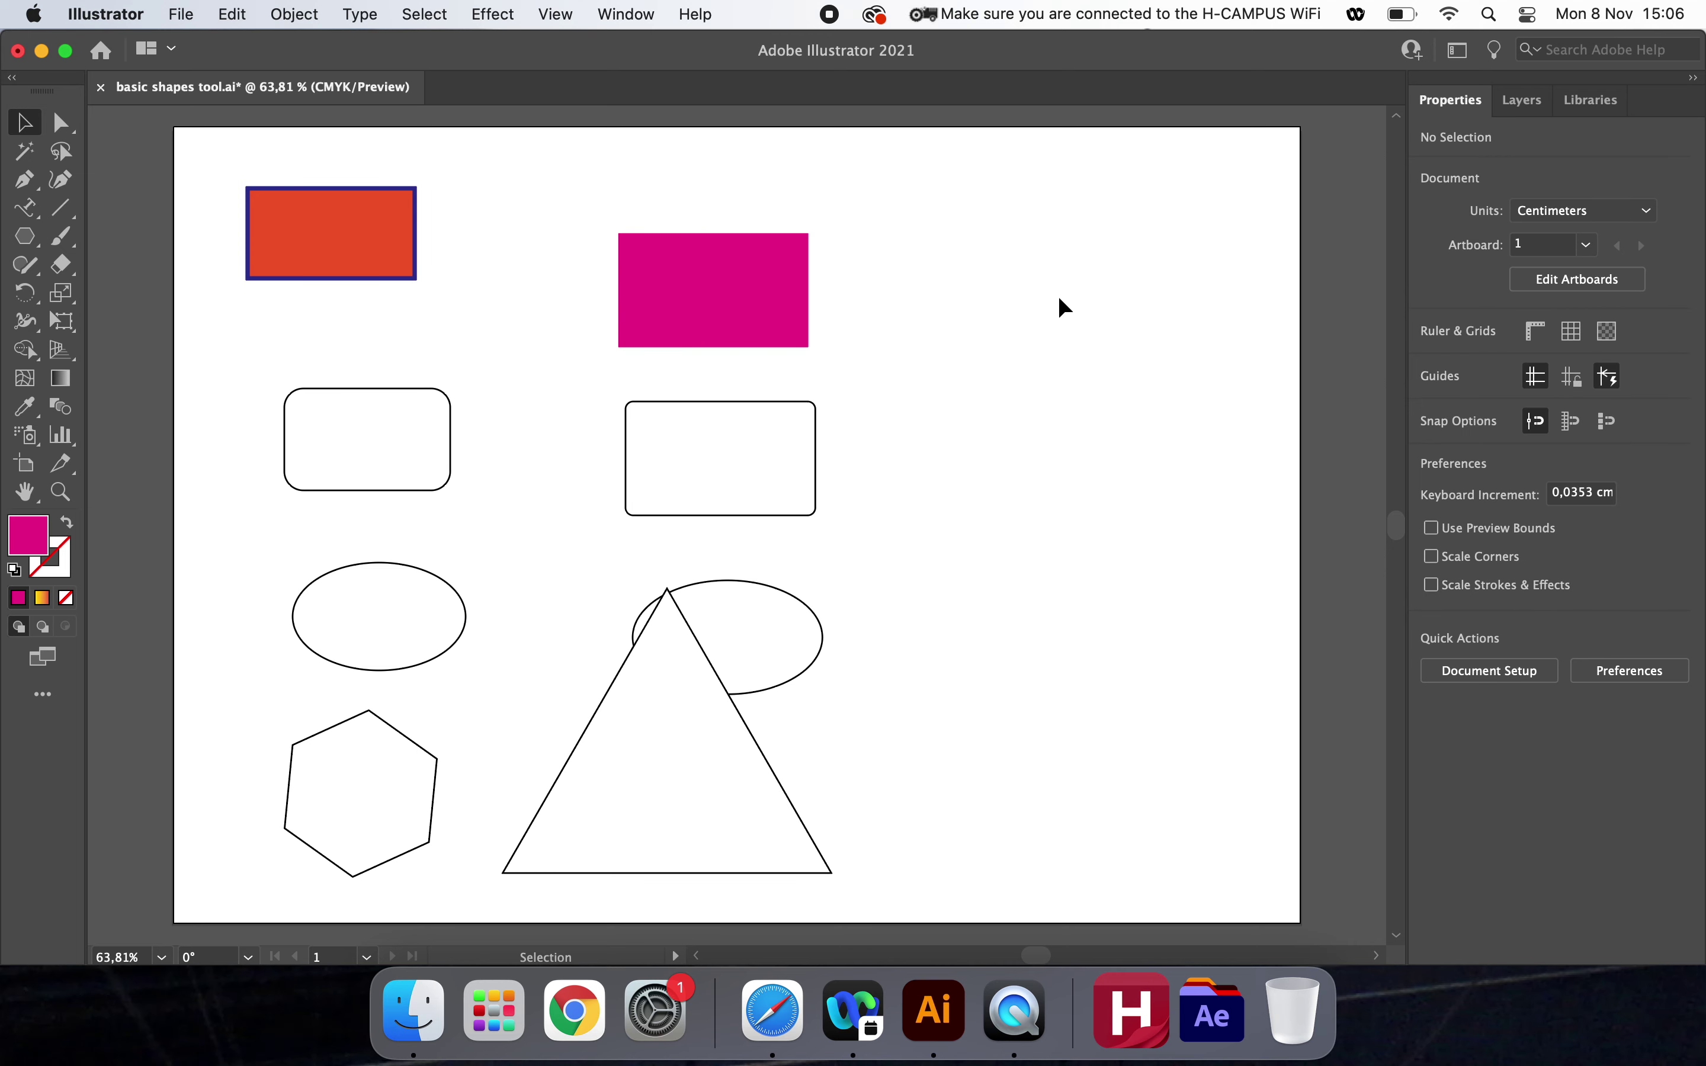
# Fill the freehand rounded rectangle with the red swatch and deselect it.
pyautogui.click(397, 386)
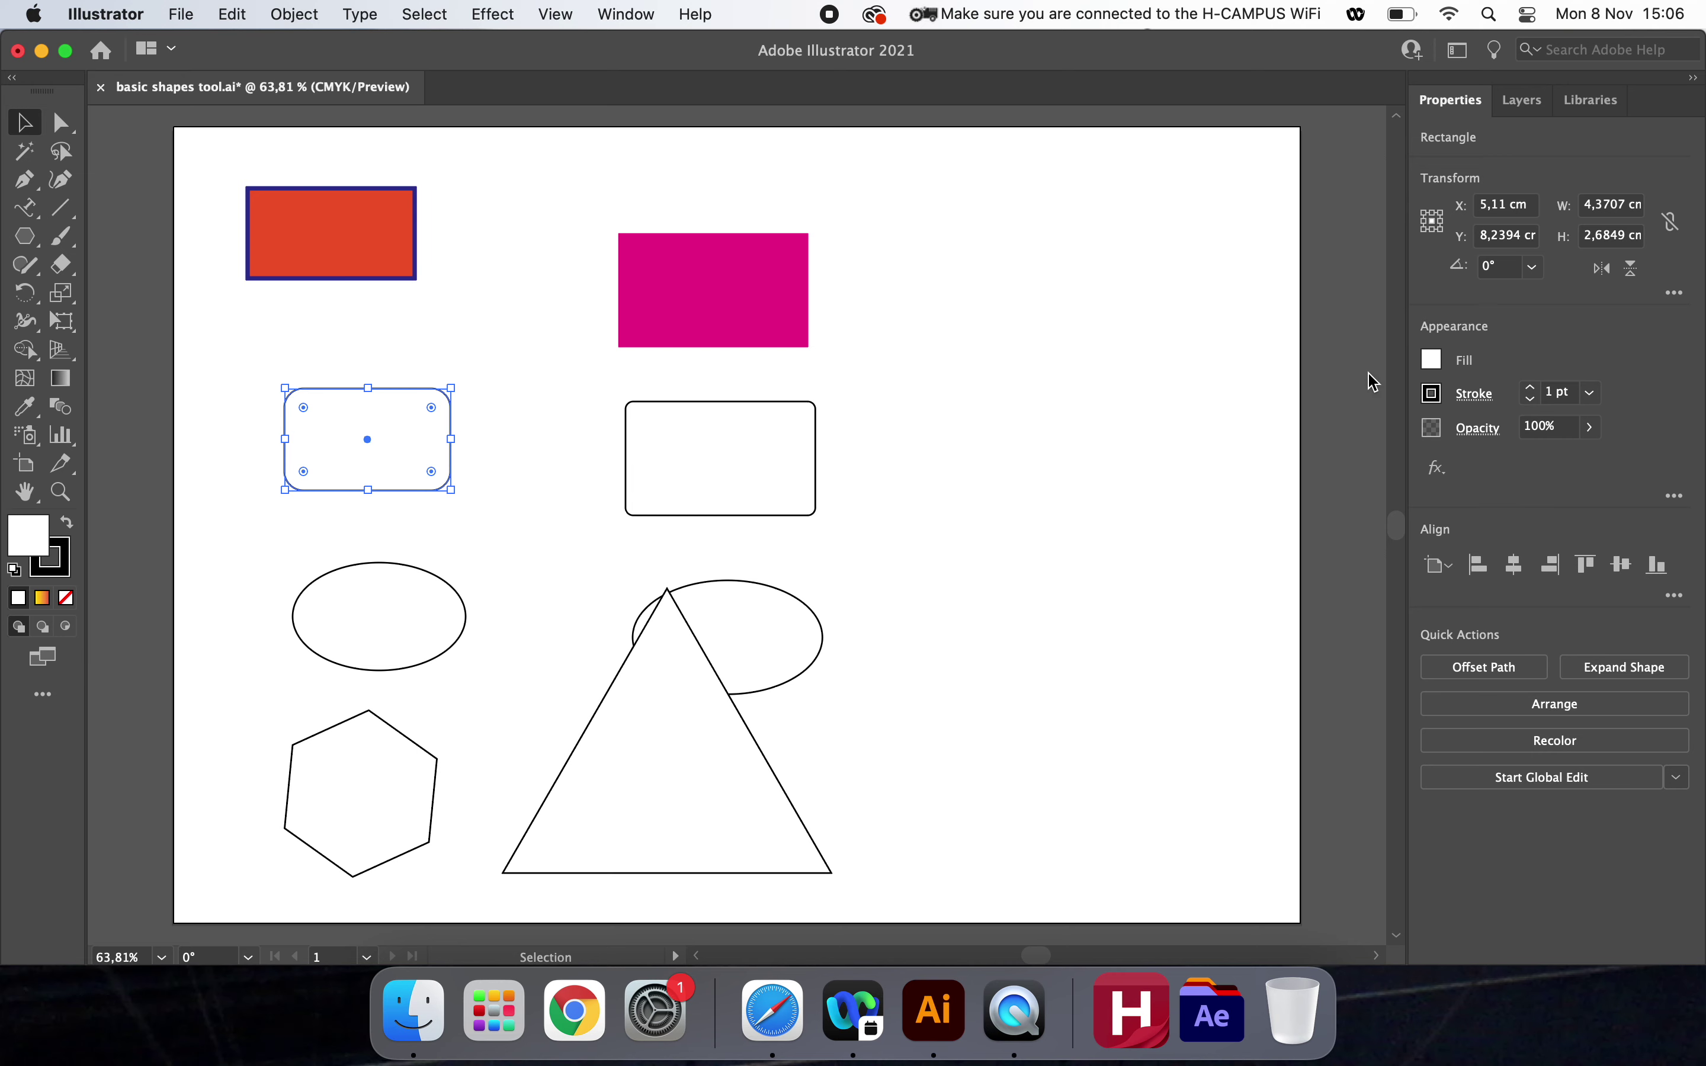
pyautogui.click(1432, 361)
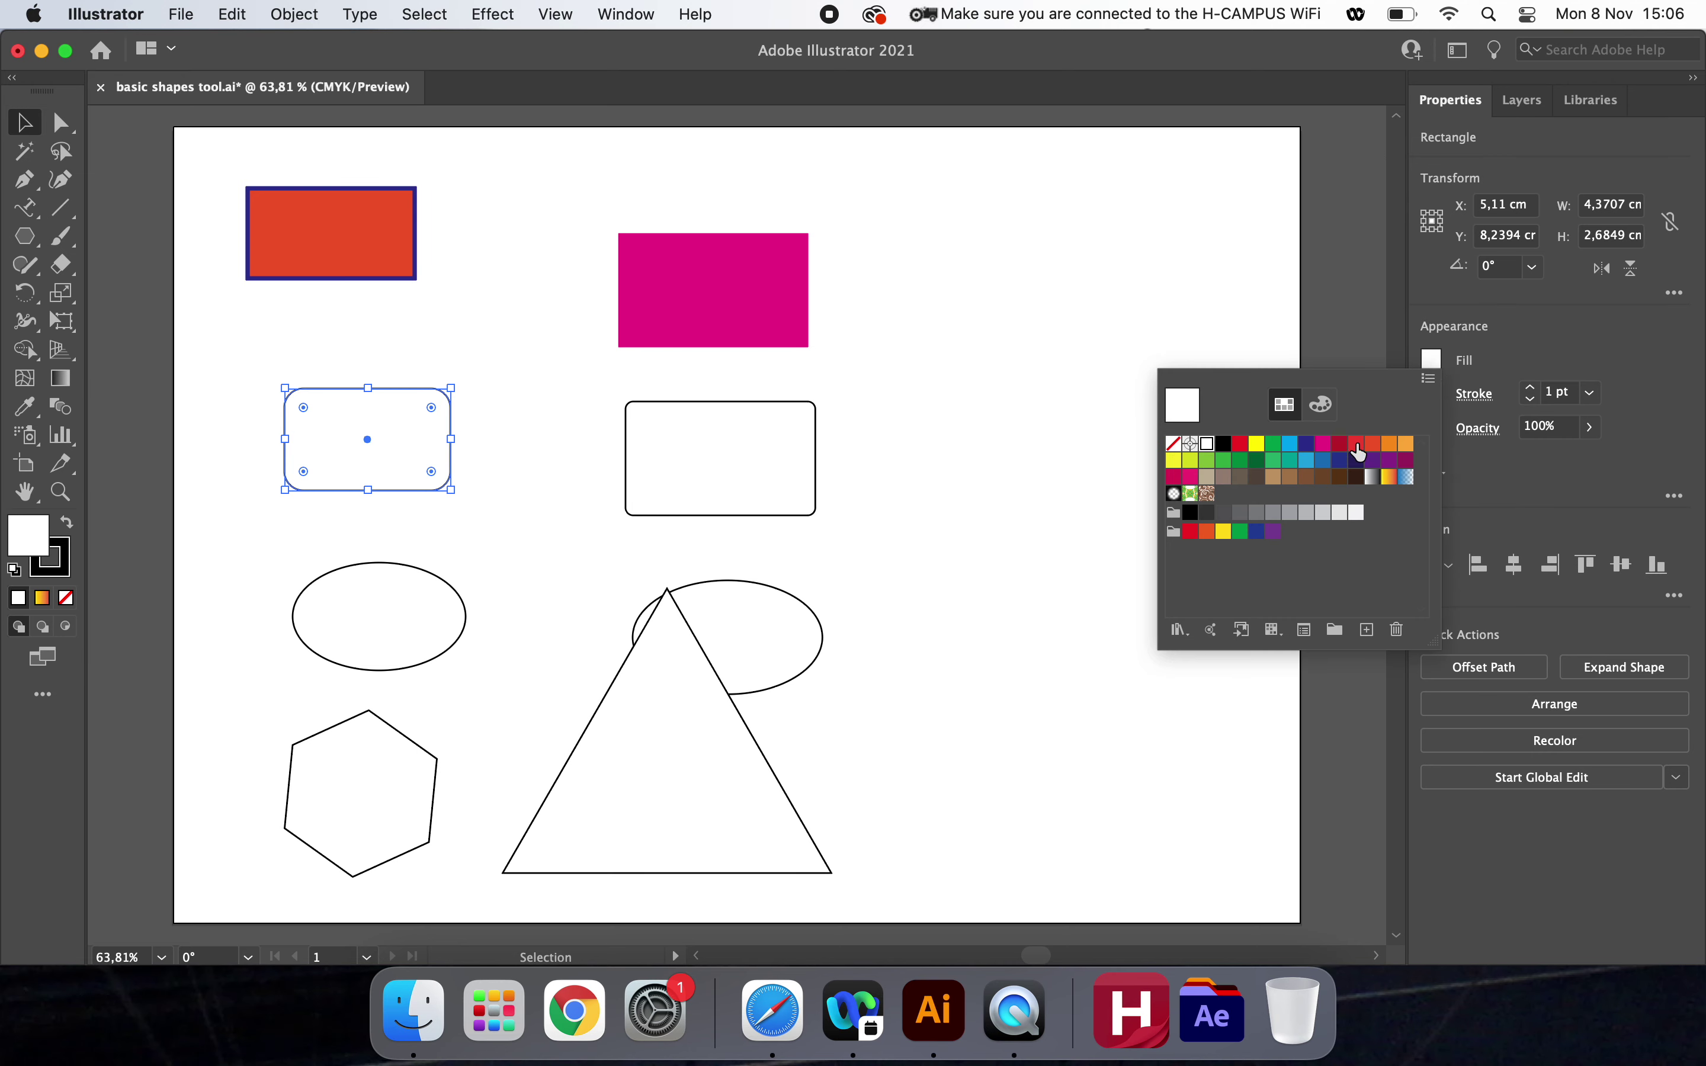
pyautogui.click(1357, 445)
pyautogui.click(576, 446)
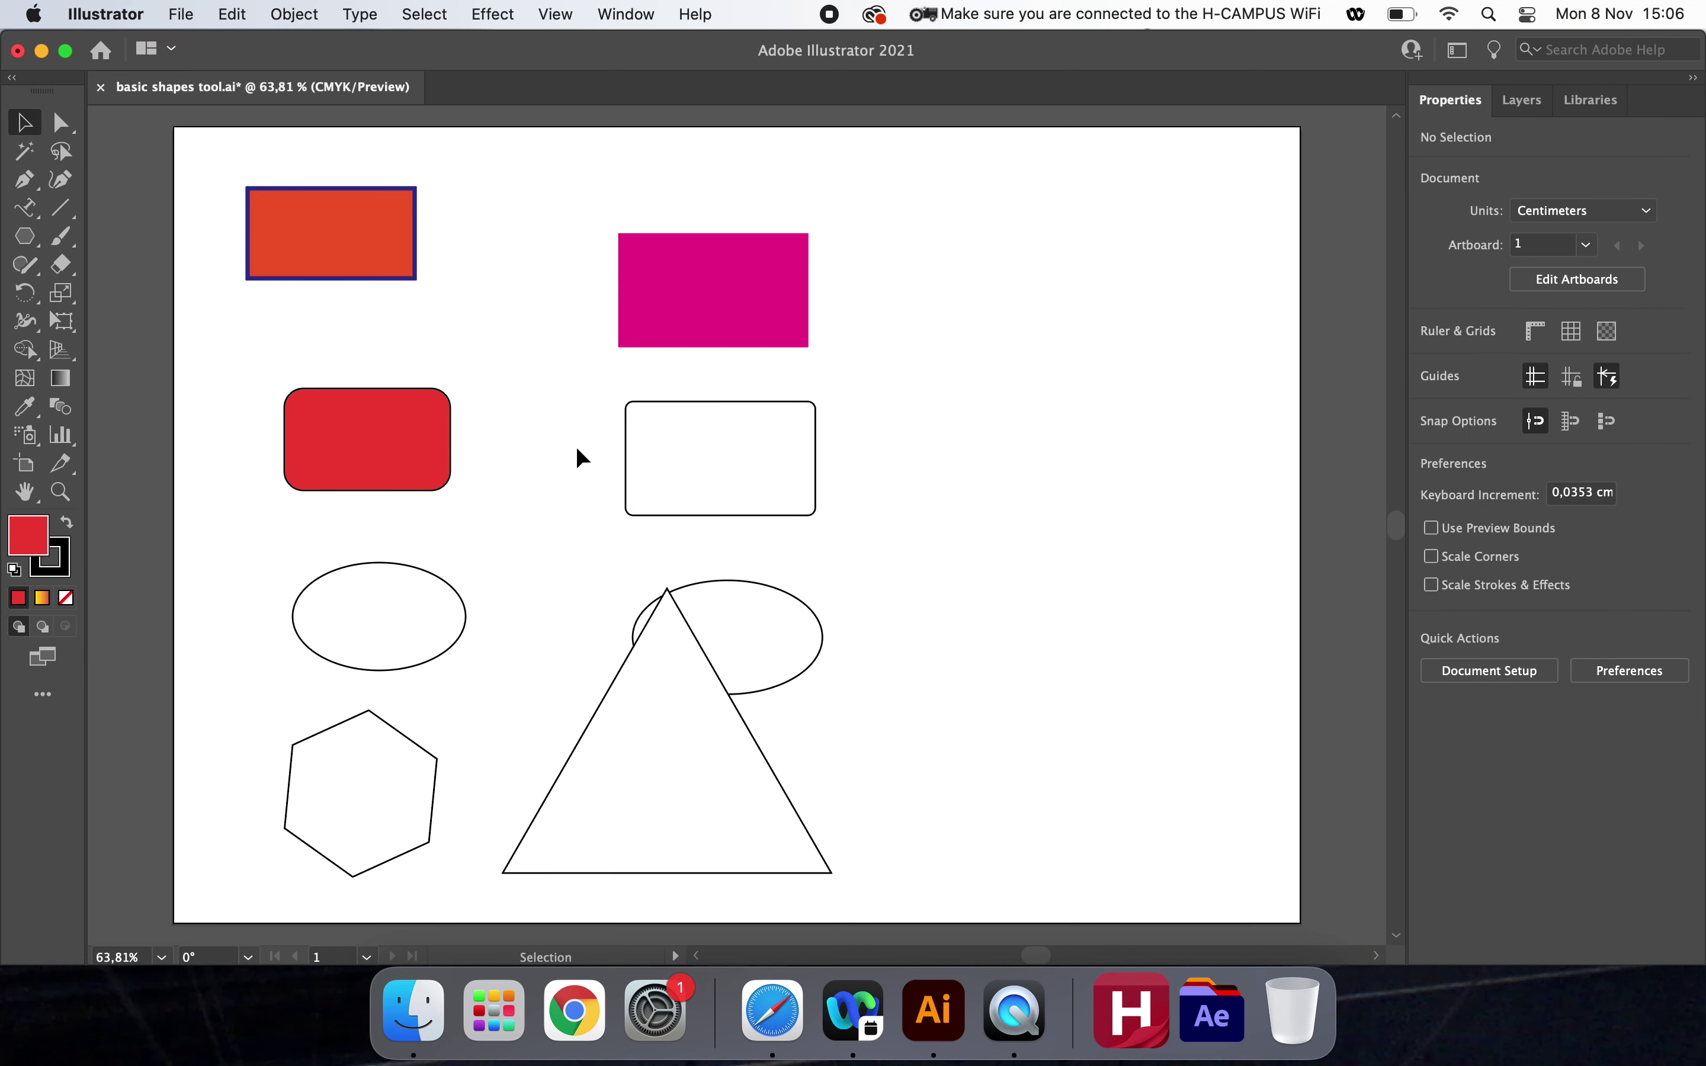
# Fill the freehand ellipse with the purple swatch and deselect it.
pyautogui.click(412, 629)
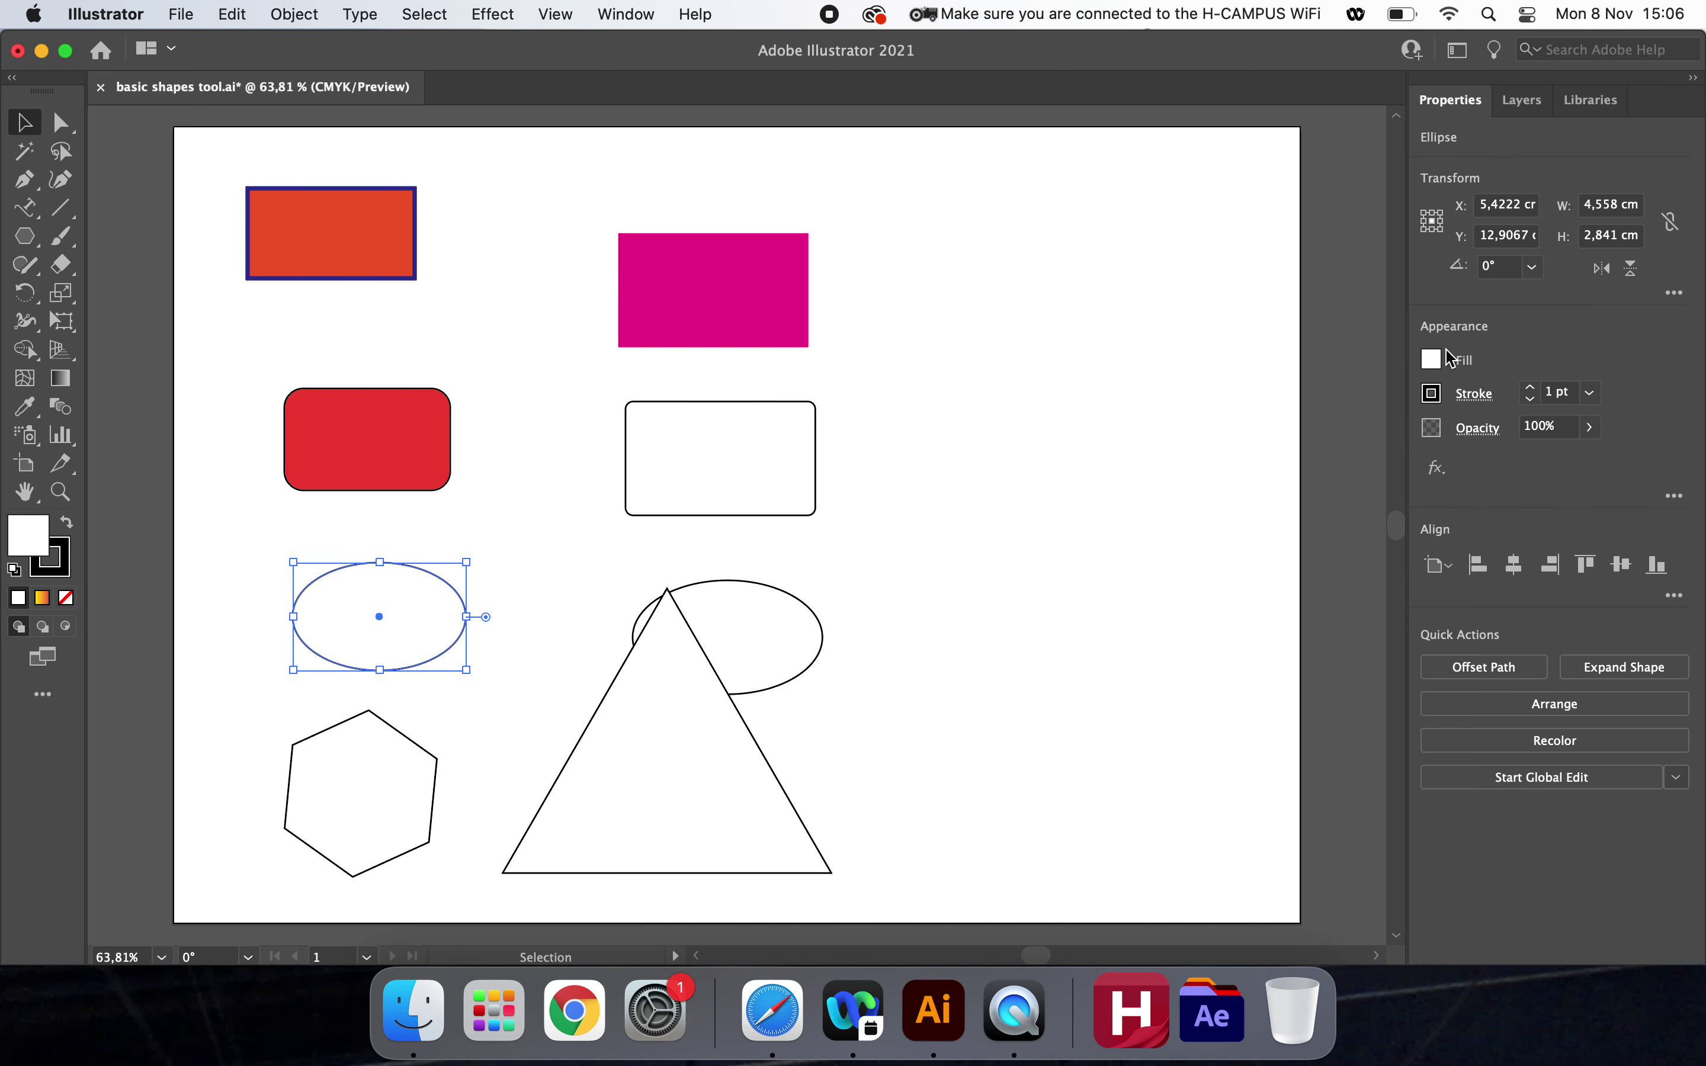
pyautogui.click(1432, 361)
pyautogui.click(1274, 533)
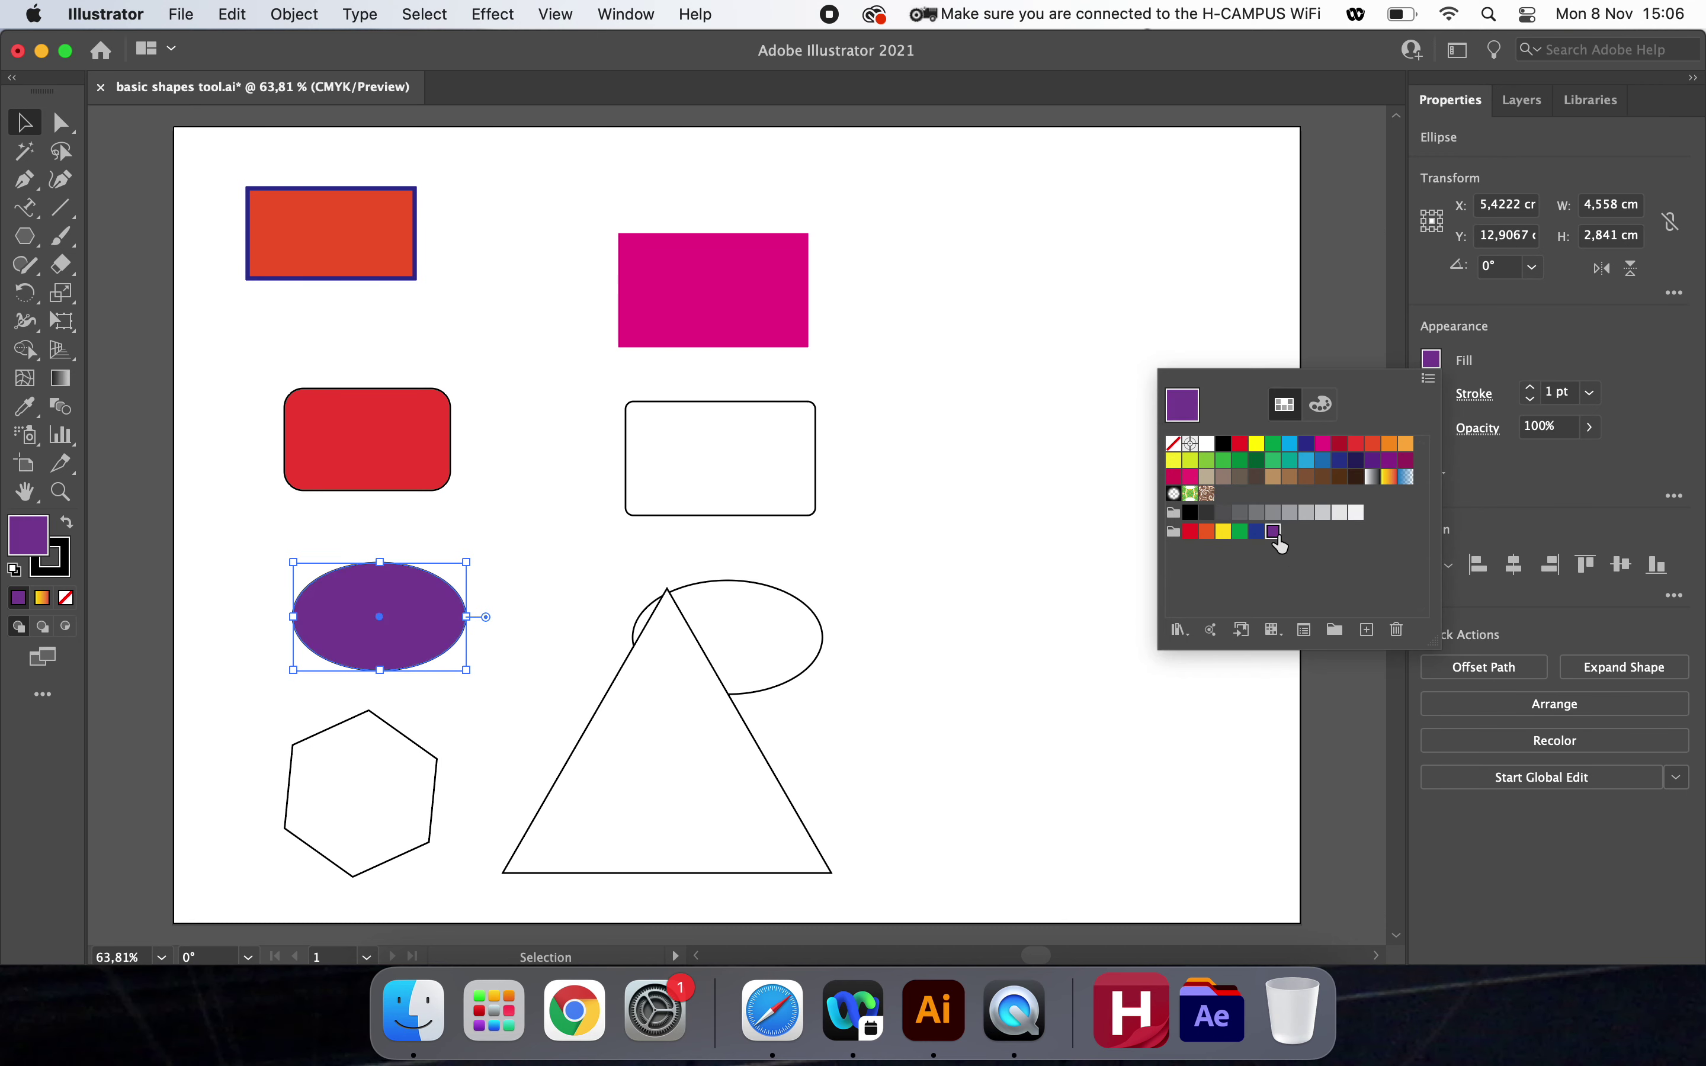
pyautogui.click(1019, 598)
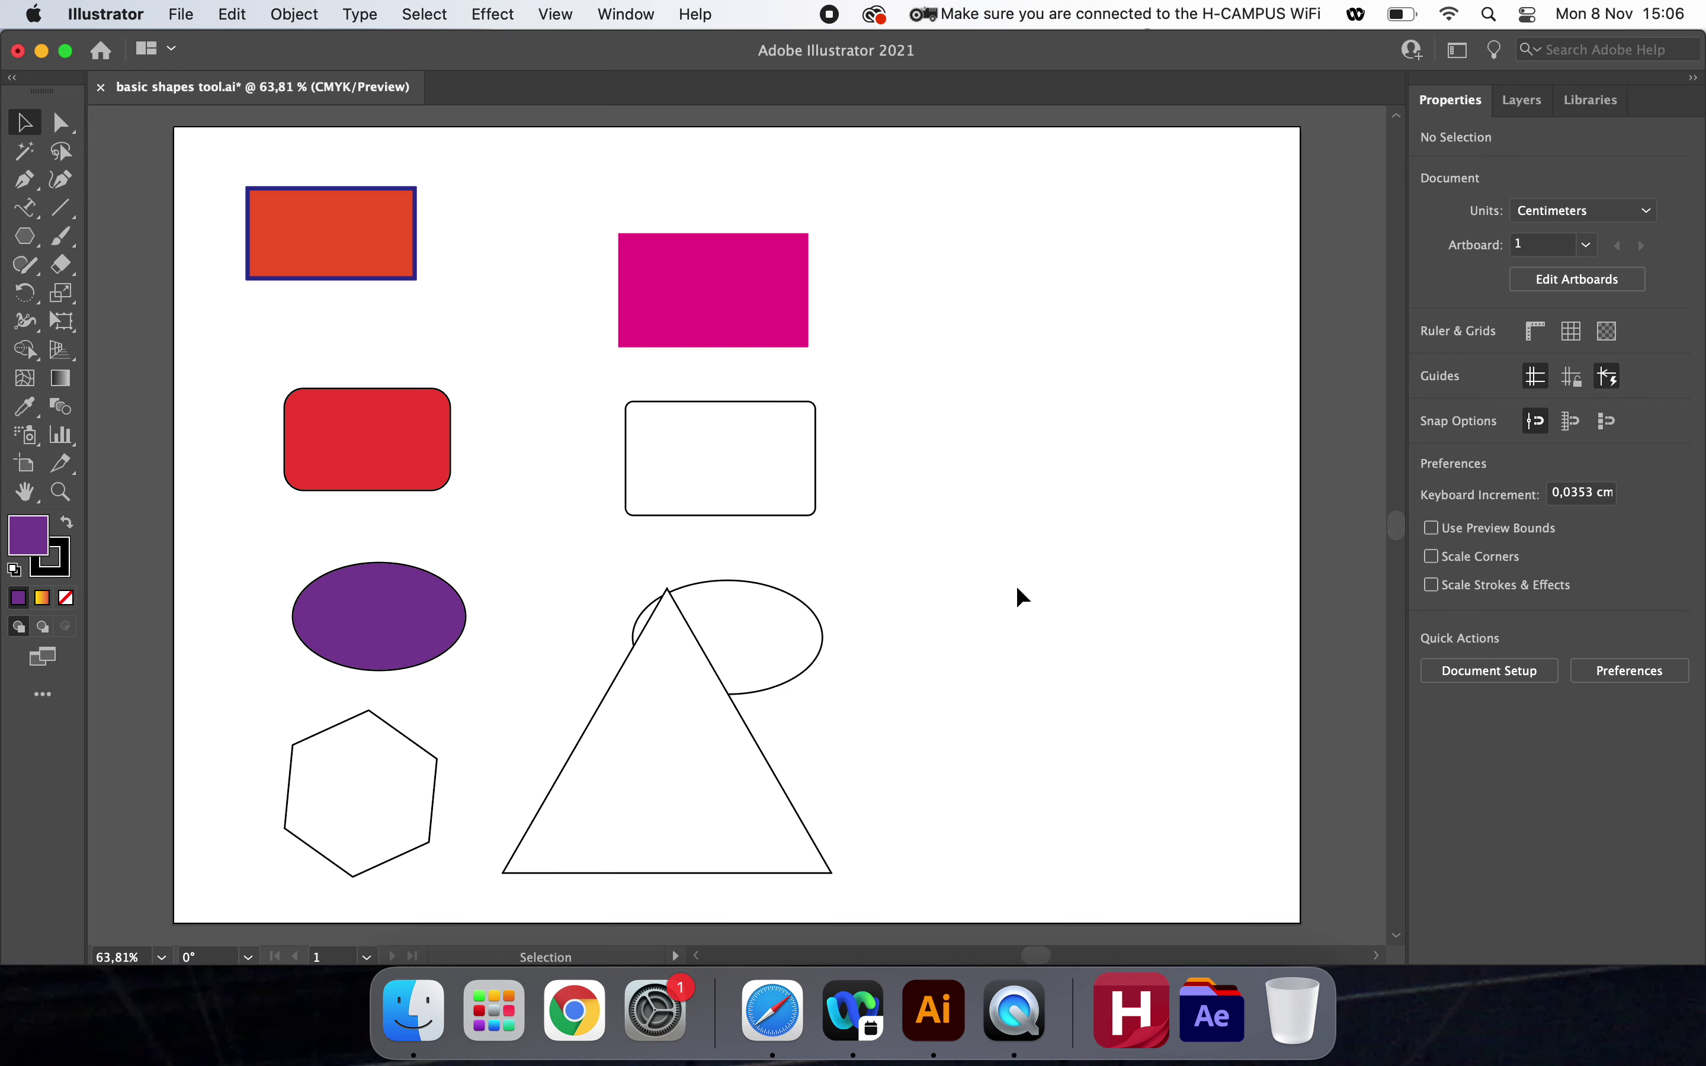